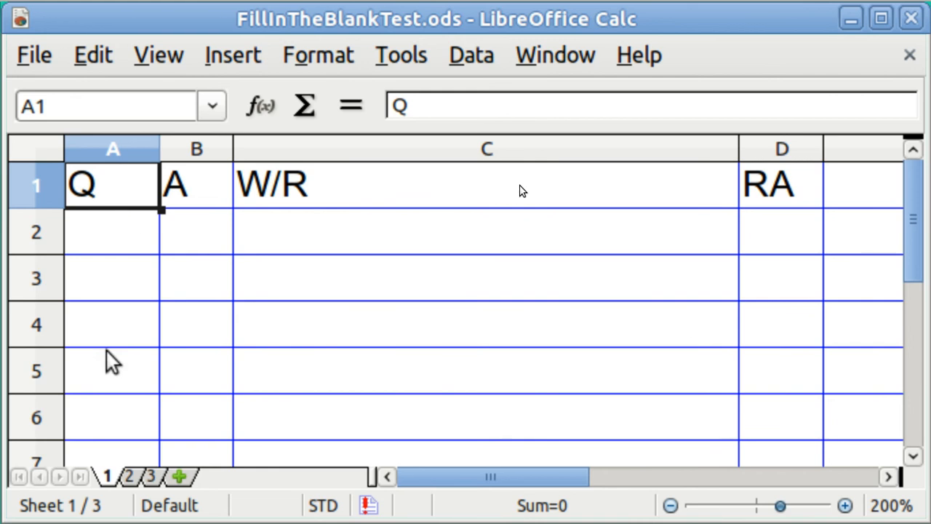
# Switch to sheet 2 and enter 2+2 without an equals sign in cell C2.
pyautogui.click(130, 477)
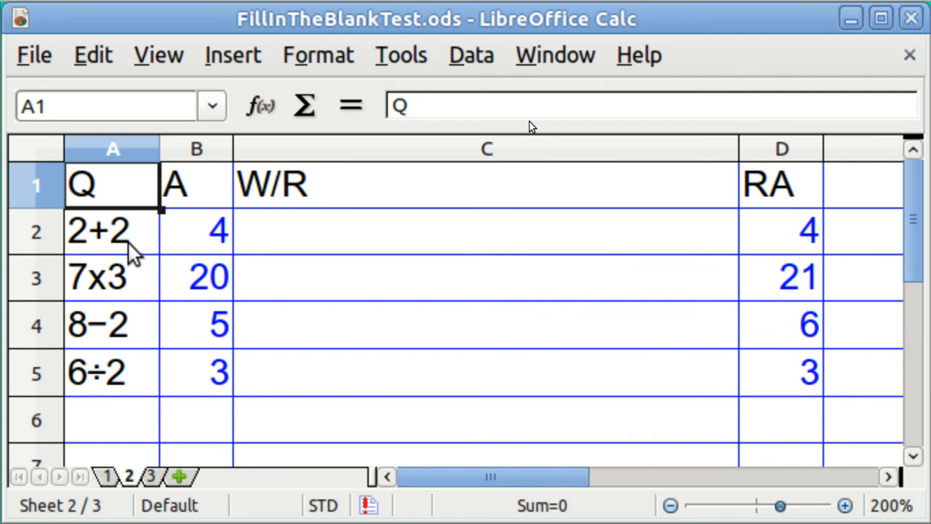
pyautogui.click(276, 236)
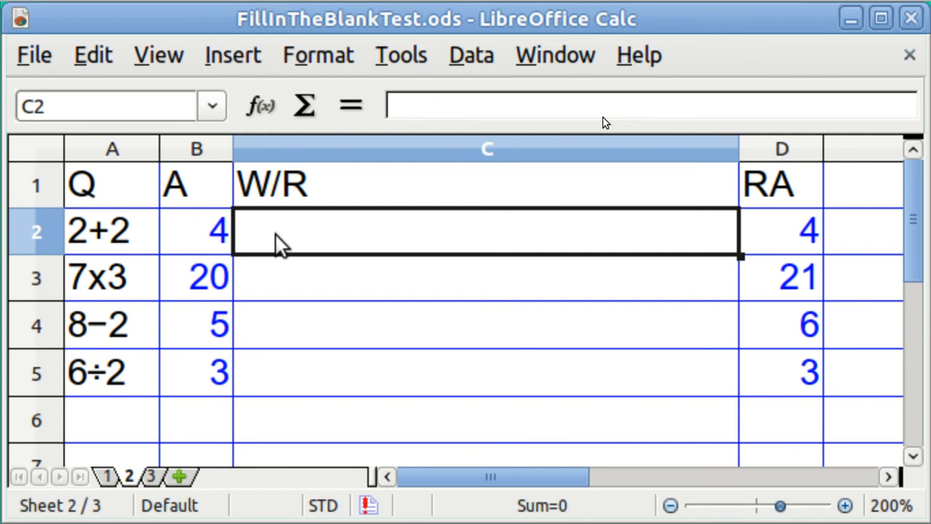
pyautogui.write('2+2')
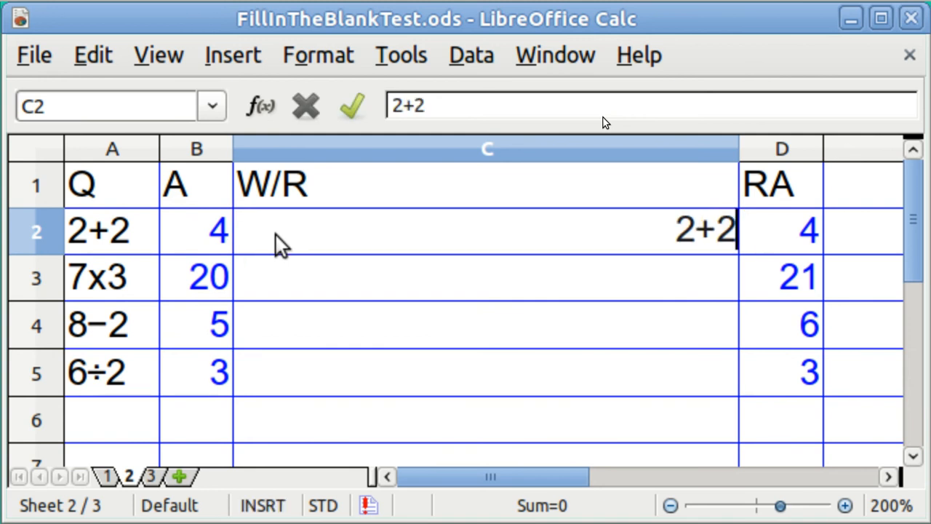
pyautogui.press('Return')
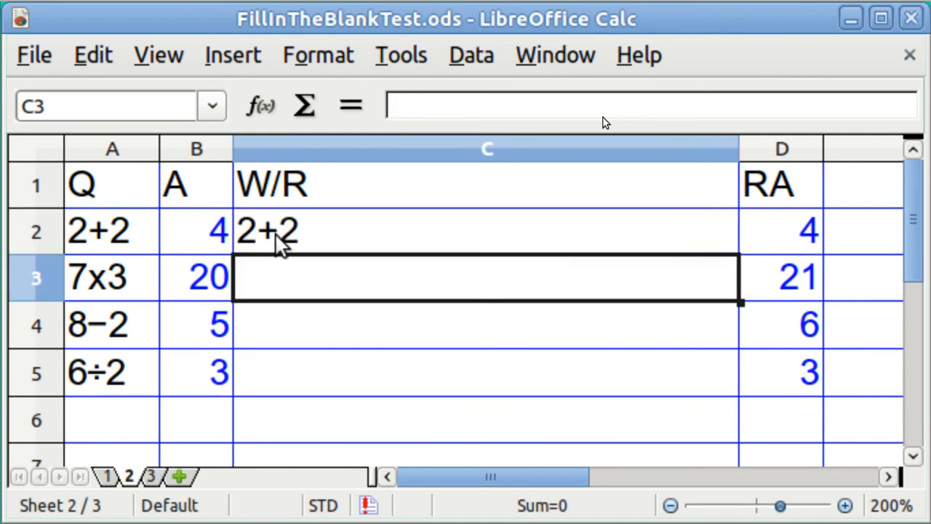
# Replace the entry in C2 with the formula =2+2 and inspect the formula stored in the cell.
pyautogui.click(283, 246)
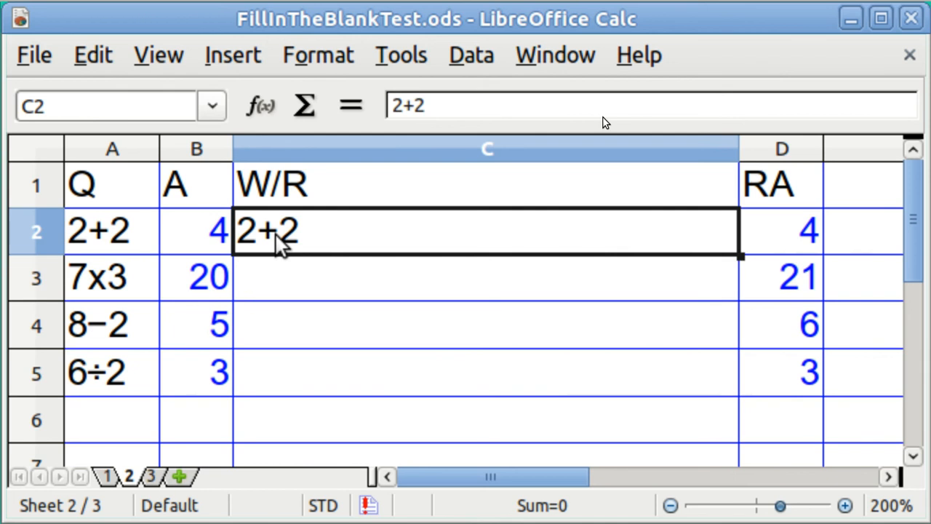
pyautogui.write('=')
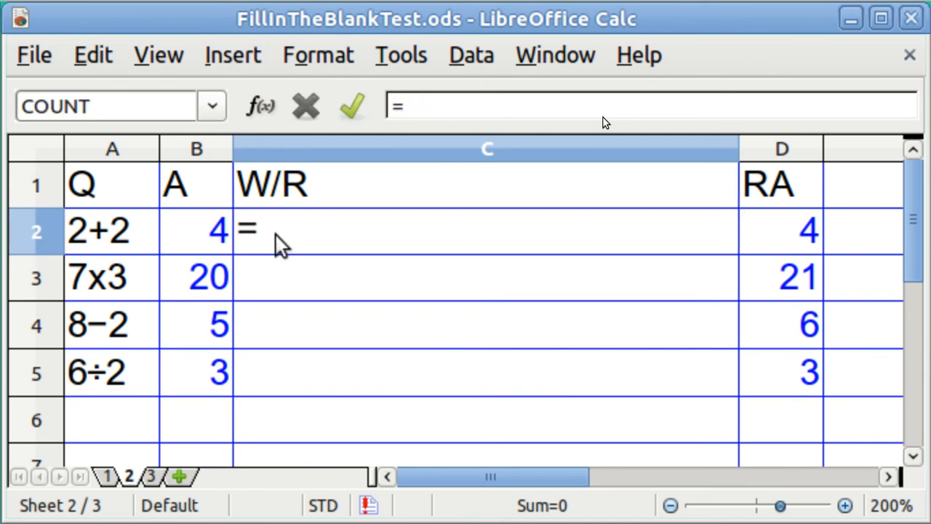
pyautogui.write('2+2')
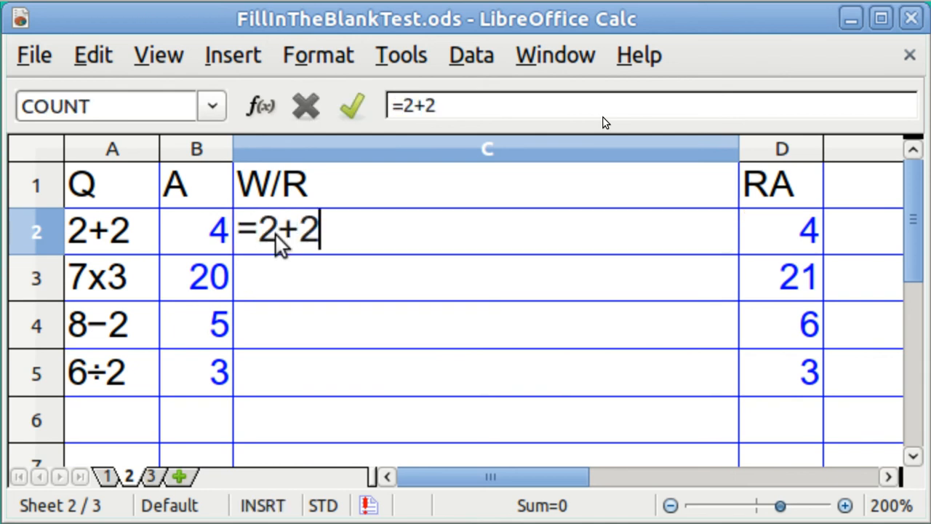
pyautogui.press('Return')
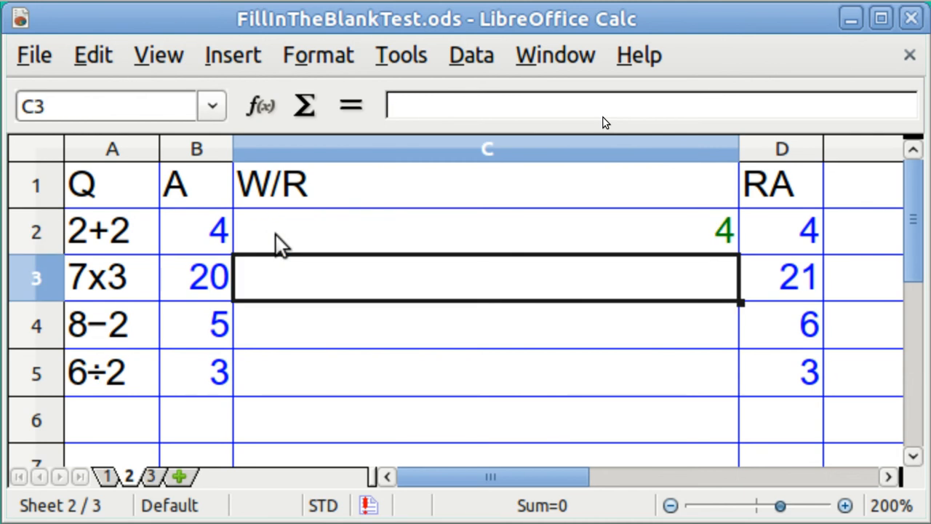
pyautogui.click(316, 246)
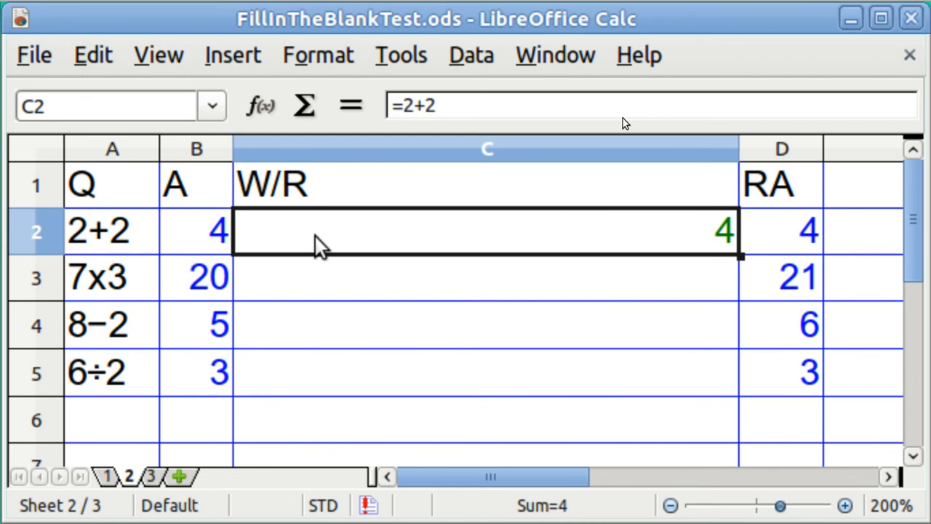
pyautogui.doubleClick(316, 237)
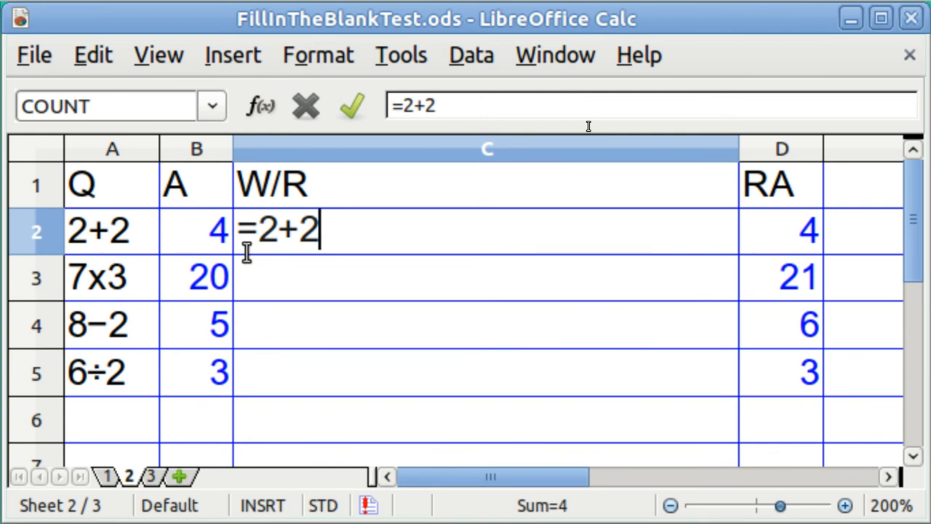
pyautogui.press('Return')
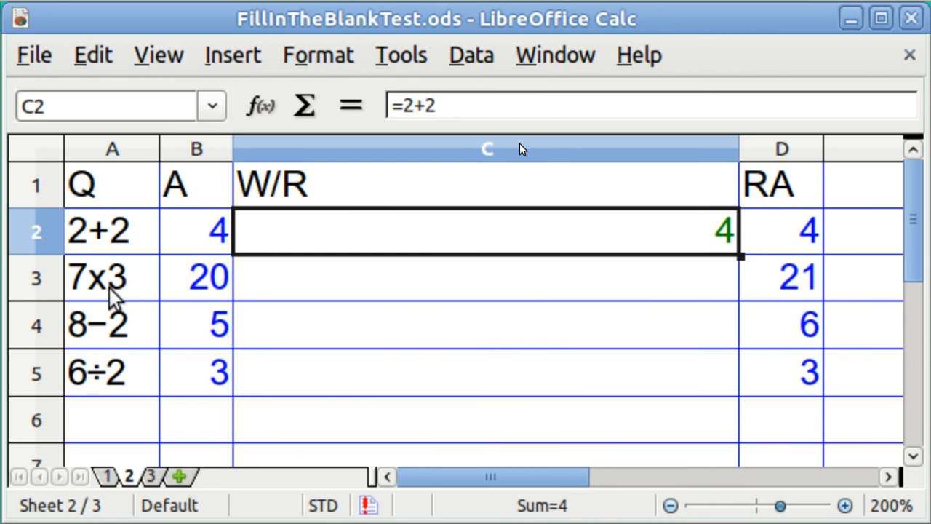
# Try entering the multiplication 7*3 in cell C3 without an equals sign.
pyautogui.click(269, 285)
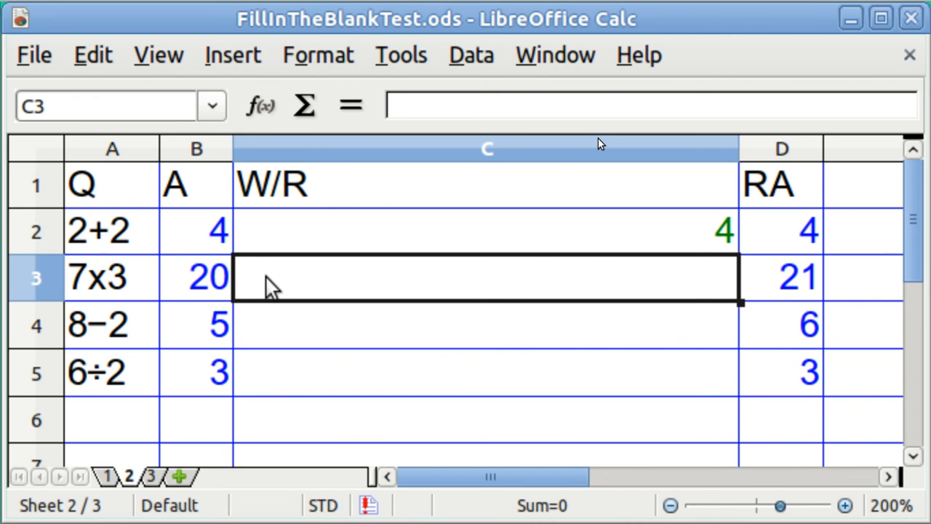
pyautogui.write('7')
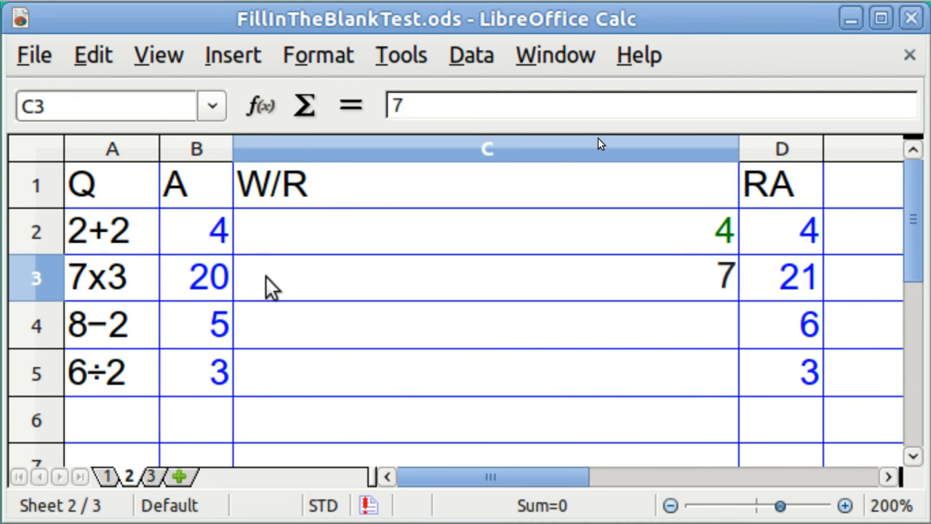
pyautogui.write('*3')
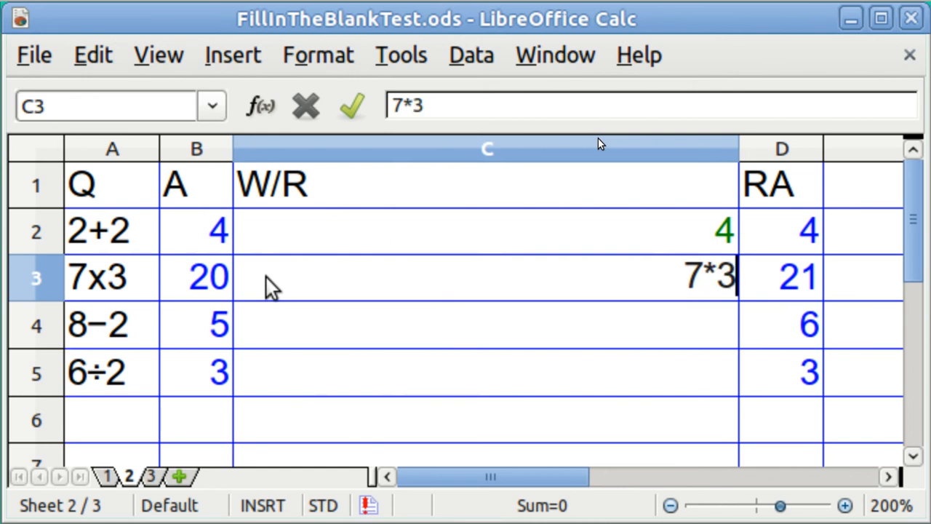
pyautogui.press('Return')
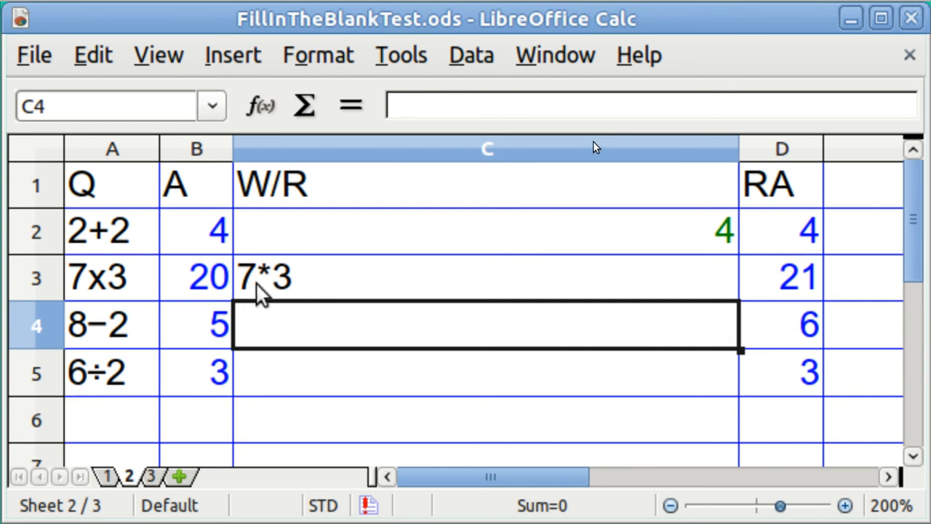
# Try the multiplication in C3 with a trailing equals sign, as 7*3=.
pyautogui.click(262, 291)
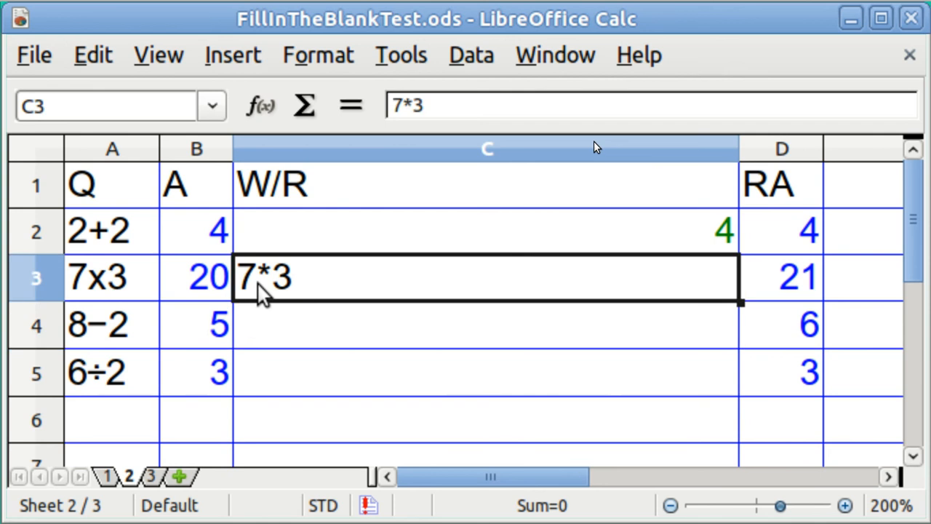
pyautogui.write('7')
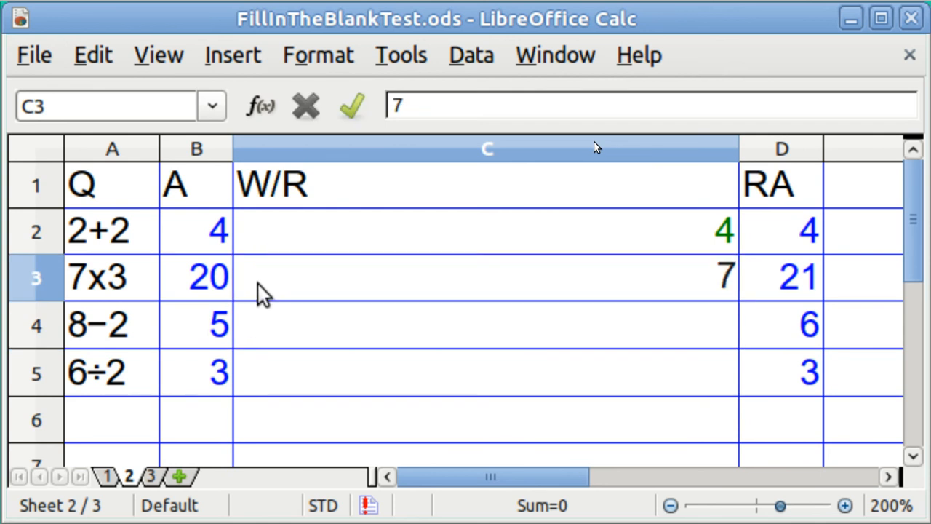
pyautogui.write('*3=')
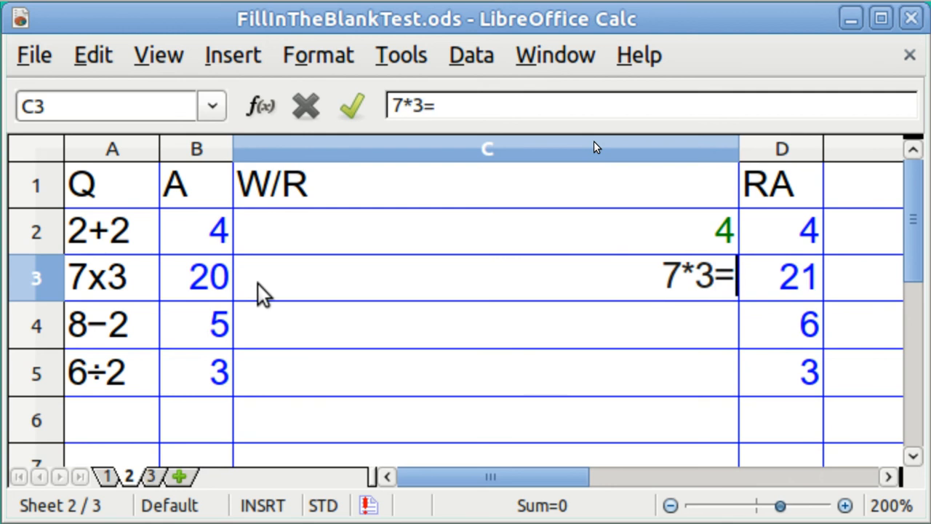
pyautogui.press('Return')
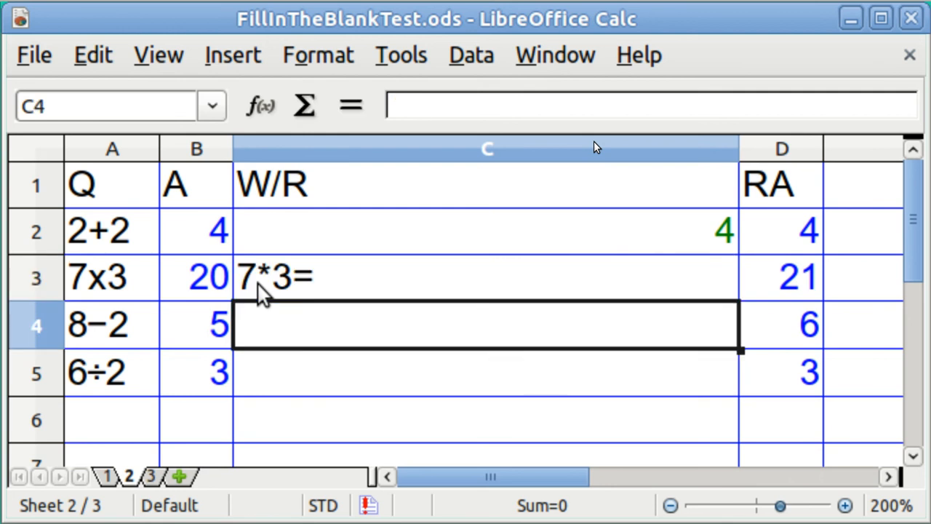
# Replace the entry in C3 with the formula =7*3 and reselect the cell to check its formula.
pyautogui.click(264, 291)
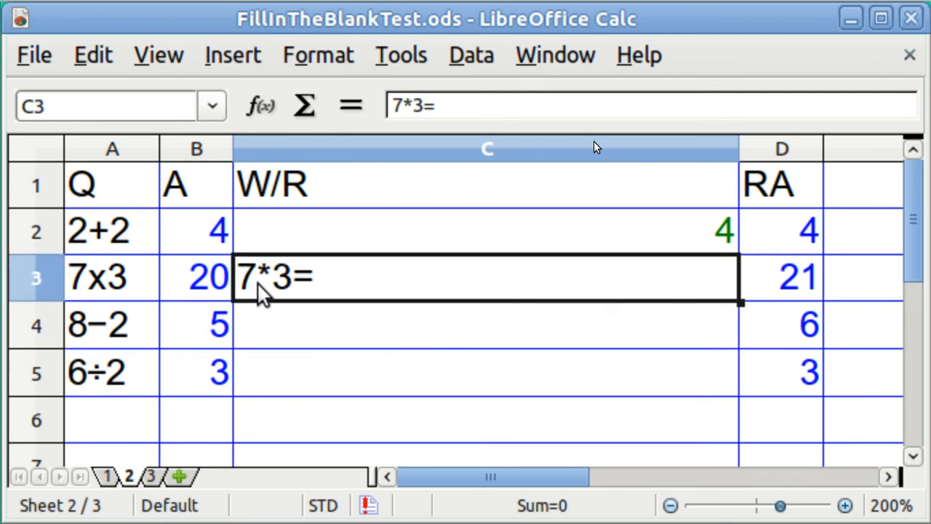
pyautogui.write('=')
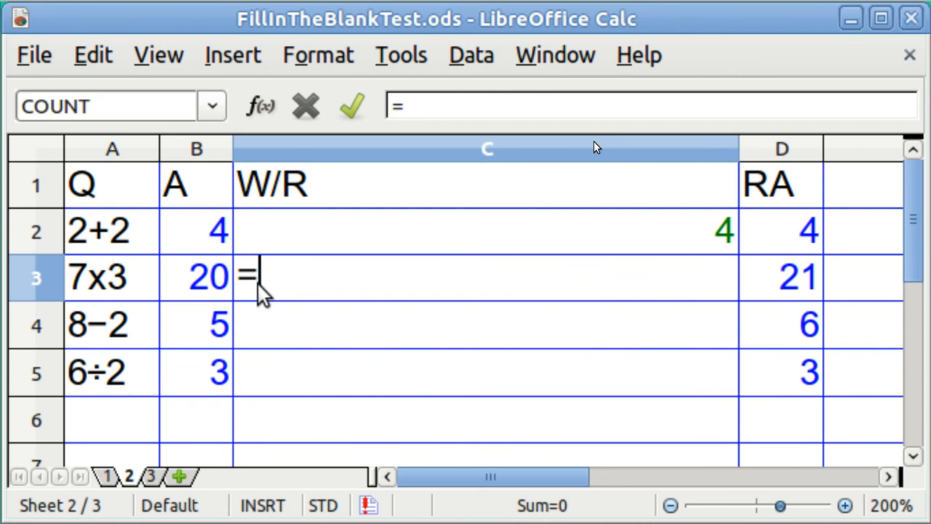
pyautogui.write('7*3')
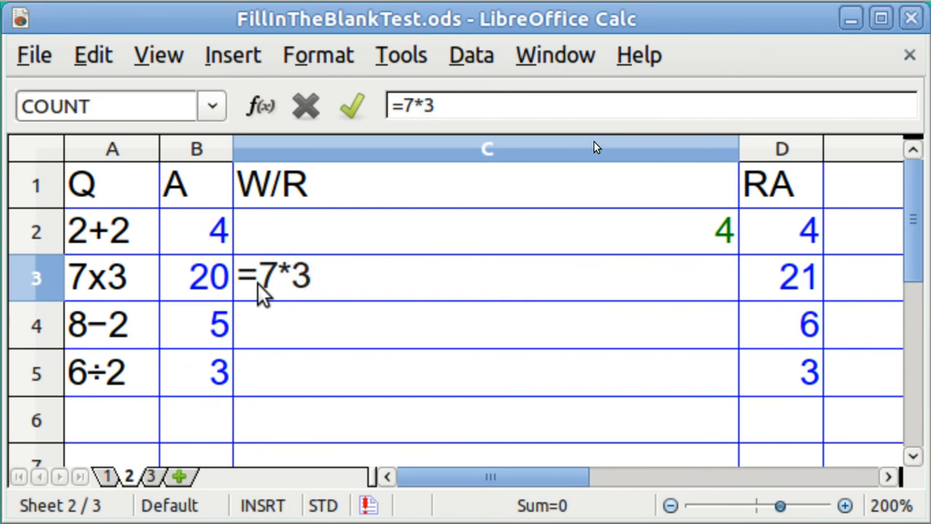
pyautogui.press('Return')
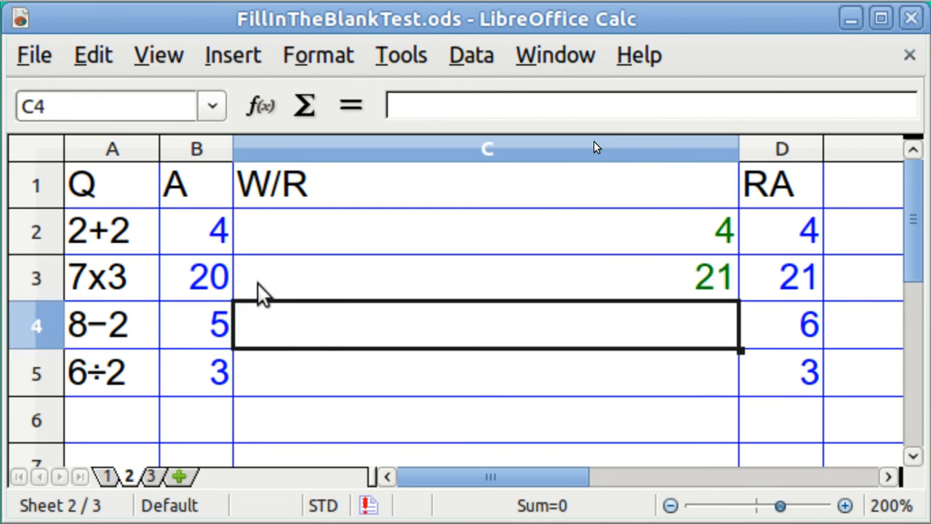
pyautogui.click(262, 293)
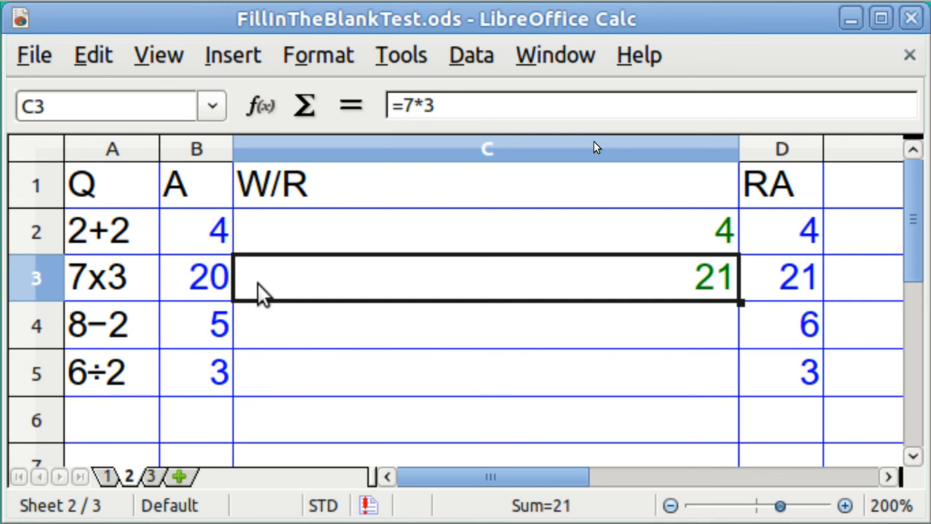
# Try entering the subtraction 8-2 in cell C4 without an equals sign.
pyautogui.click(256, 333)
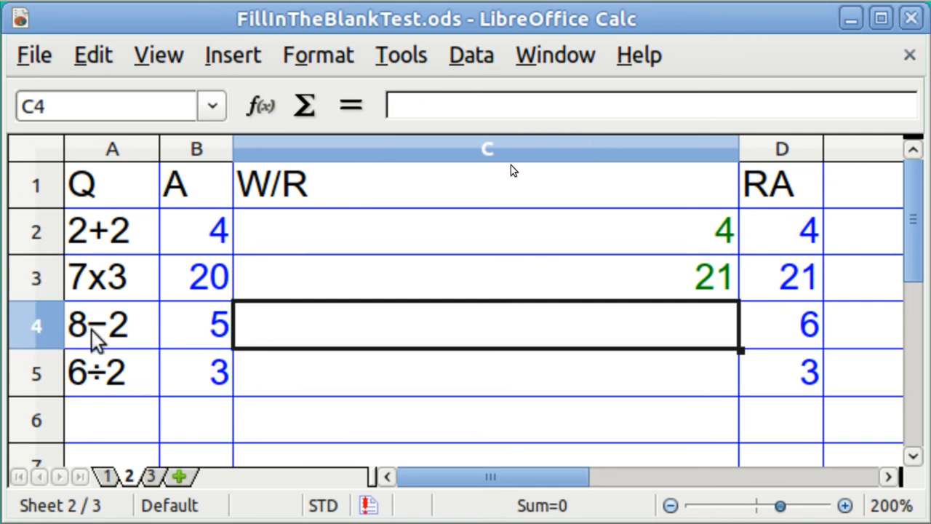
pyautogui.click(267, 388)
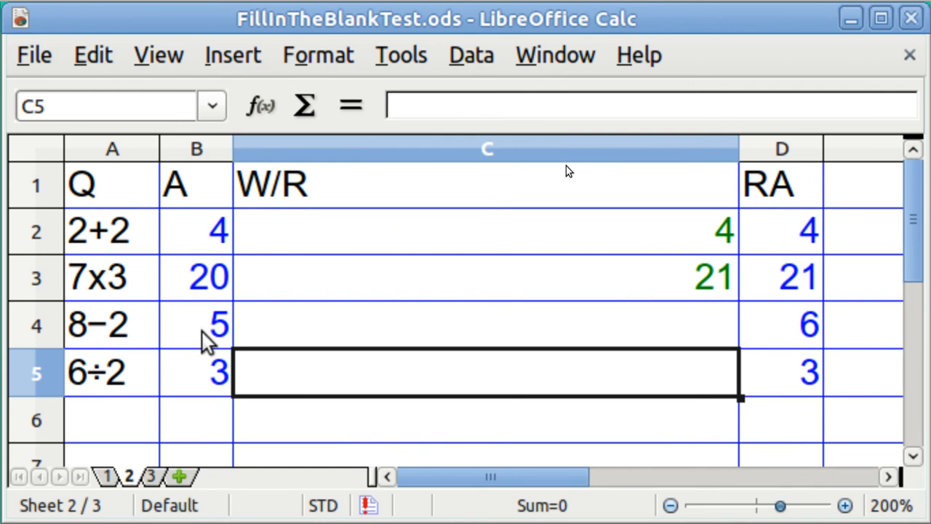
pyautogui.click(281, 336)
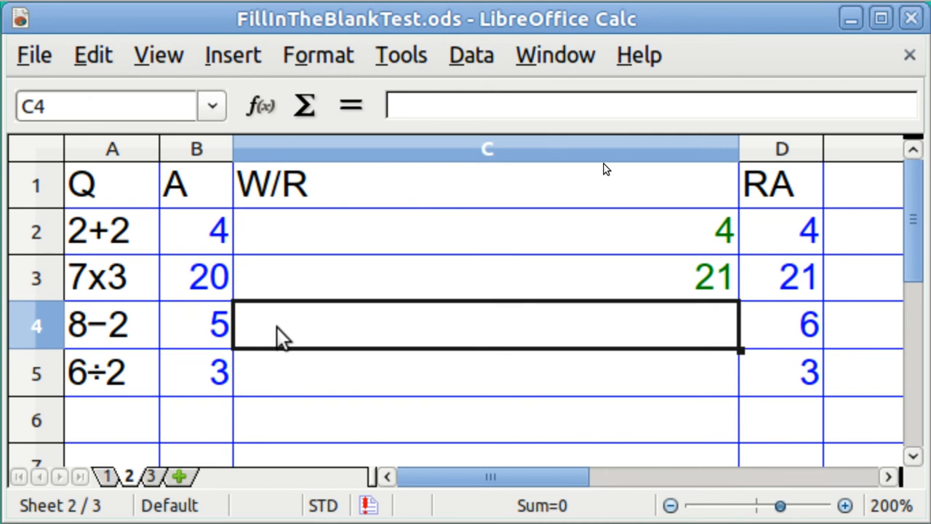
pyautogui.write('8')
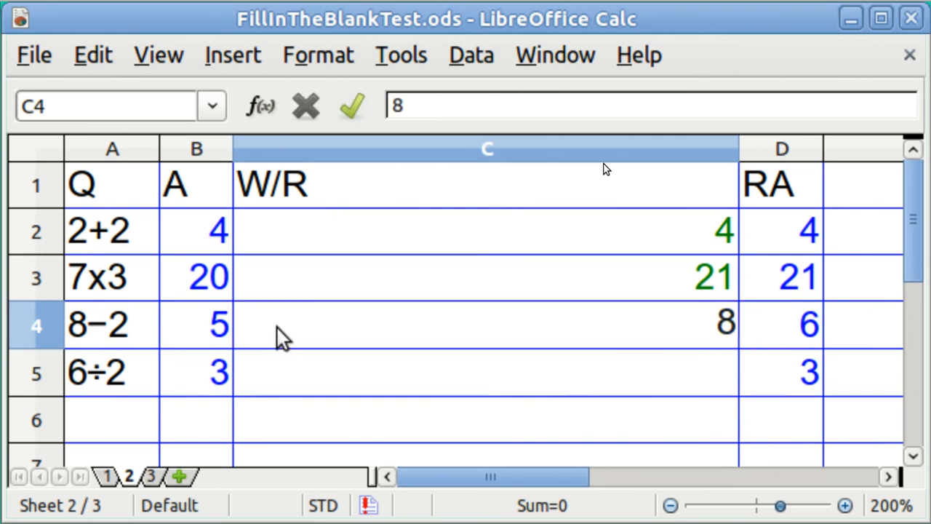
pyautogui.write('-2')
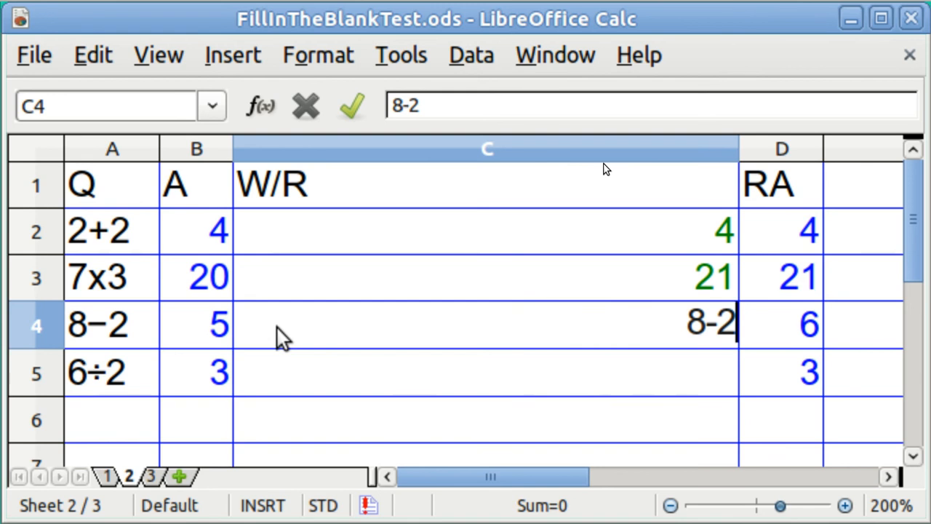
pyautogui.press('Return')
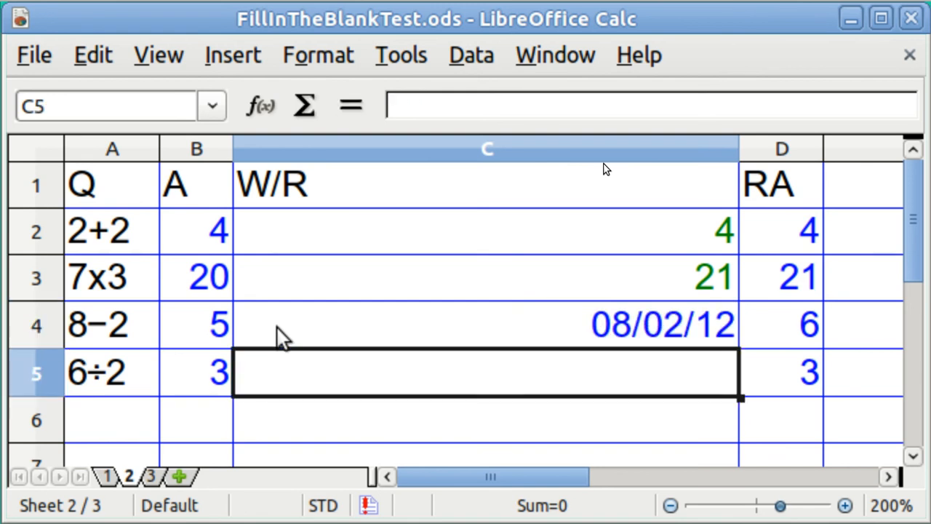
# Try the subtraction in C4 with a trailing equals sign, as 8-2=.
pyautogui.click(282, 336)
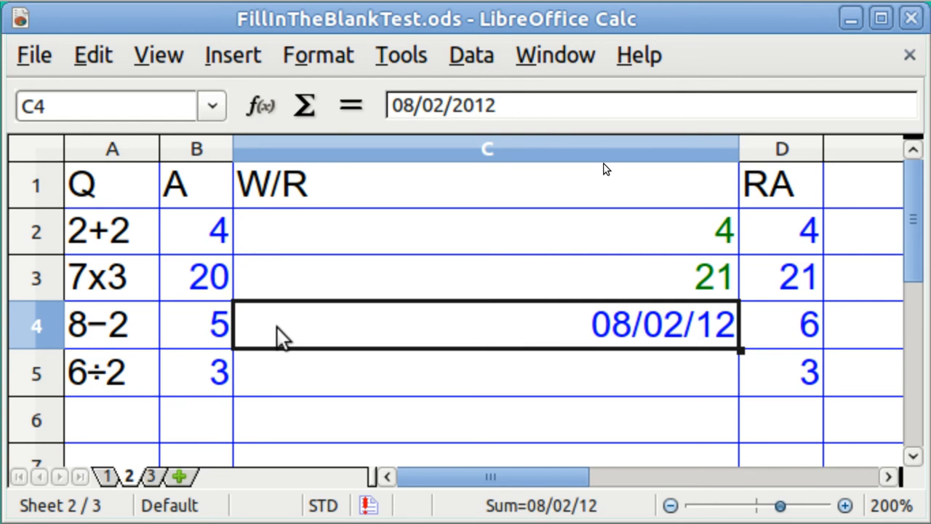
pyautogui.write('8-2')
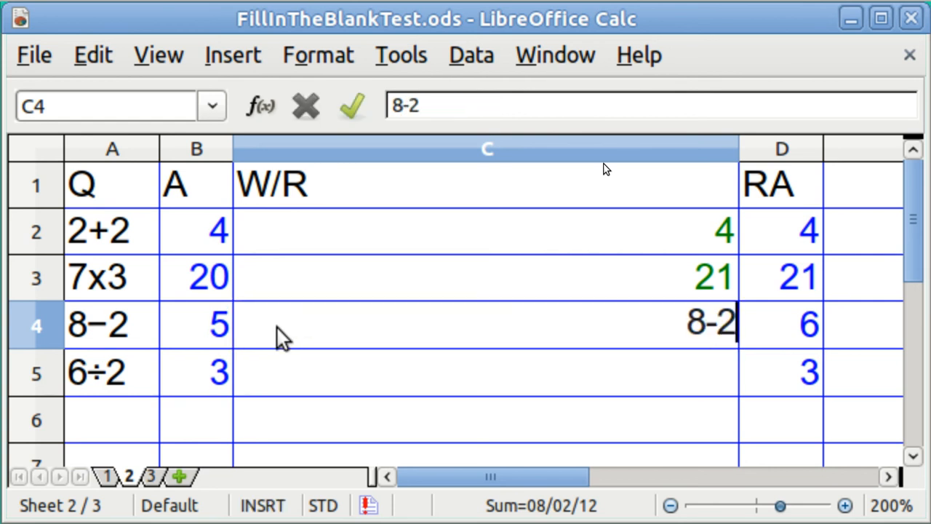
pyautogui.write('=')
pyautogui.press('Return')
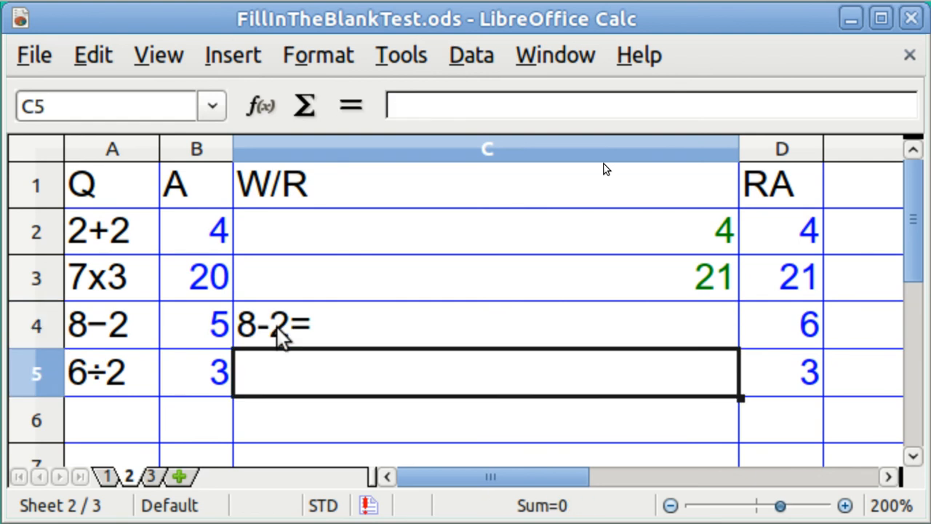
# Replace the entry in C4 with the formula =8-2.
pyautogui.click(280, 336)
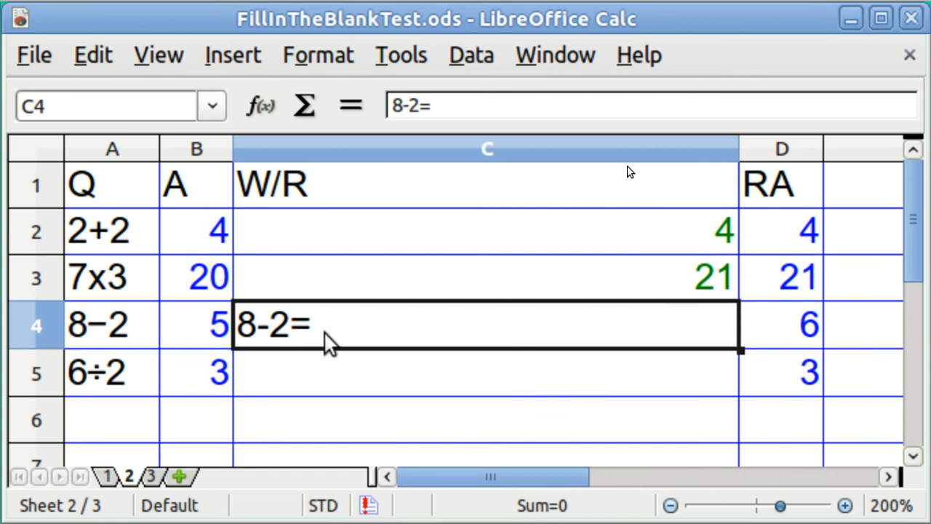
pyautogui.write('=')
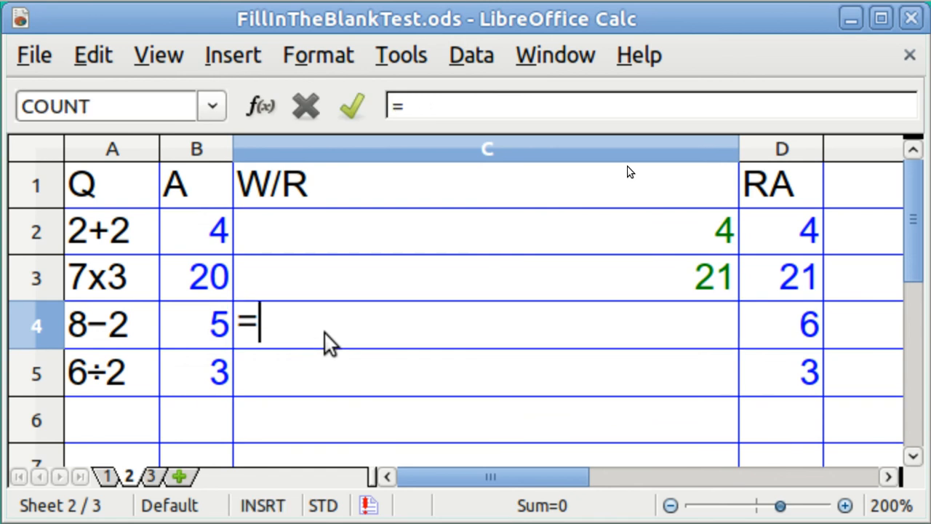
pyautogui.write('8-2')
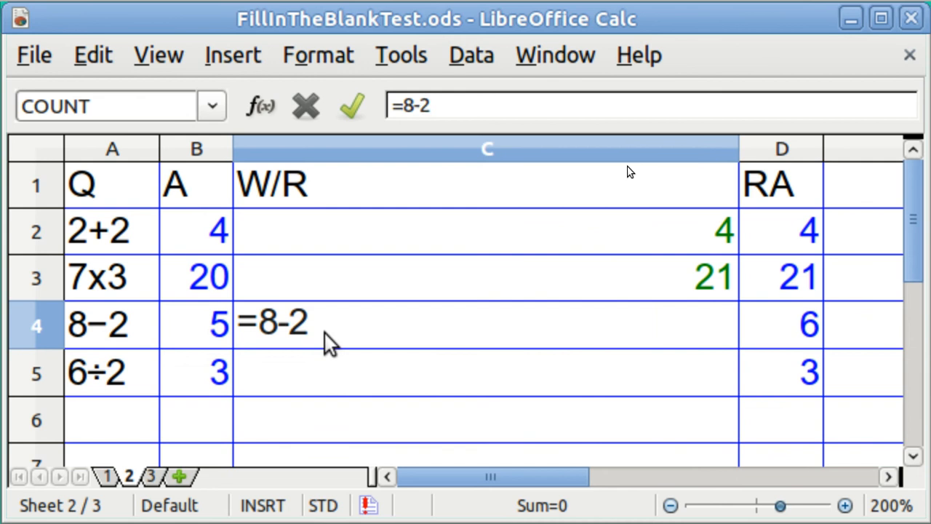
pyautogui.press('Return')
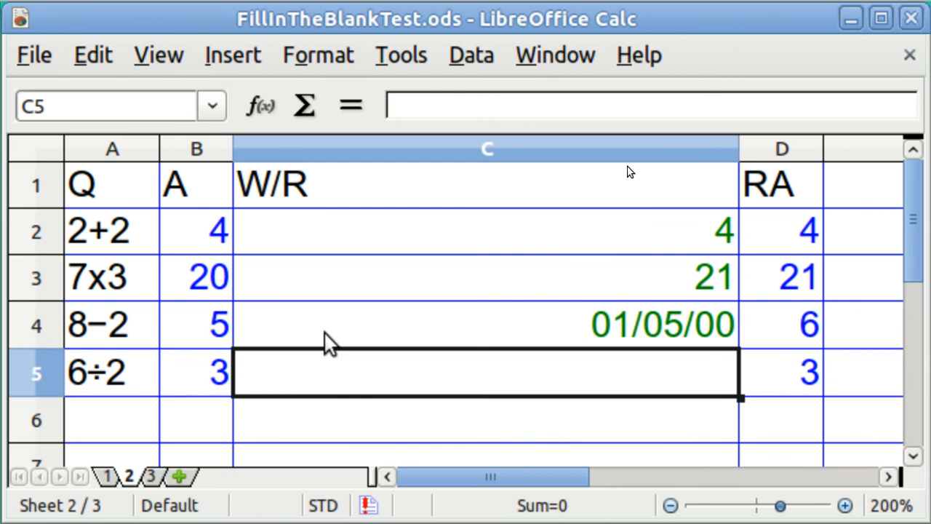
# Check the formula in C4, and overwrite it with the trailing equals sign version, 8-2=.
pyautogui.click(324, 335)
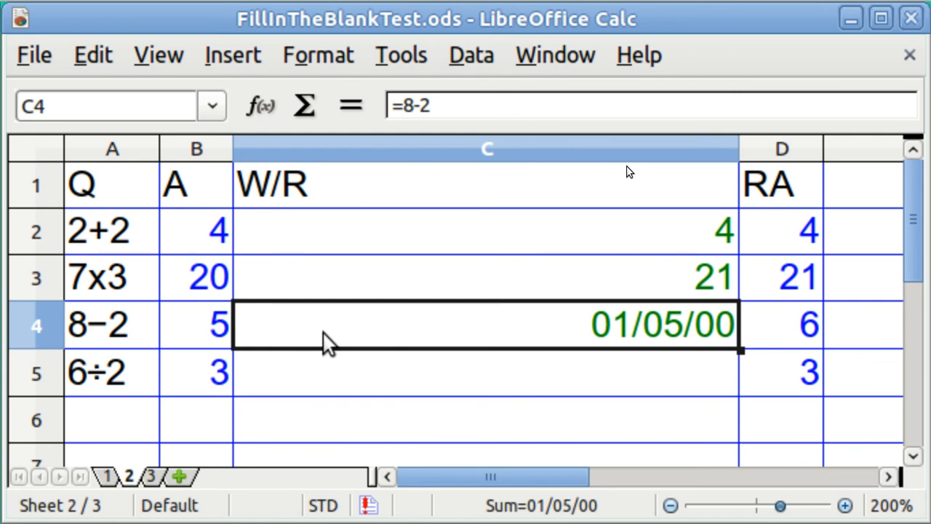
pyautogui.write('8')
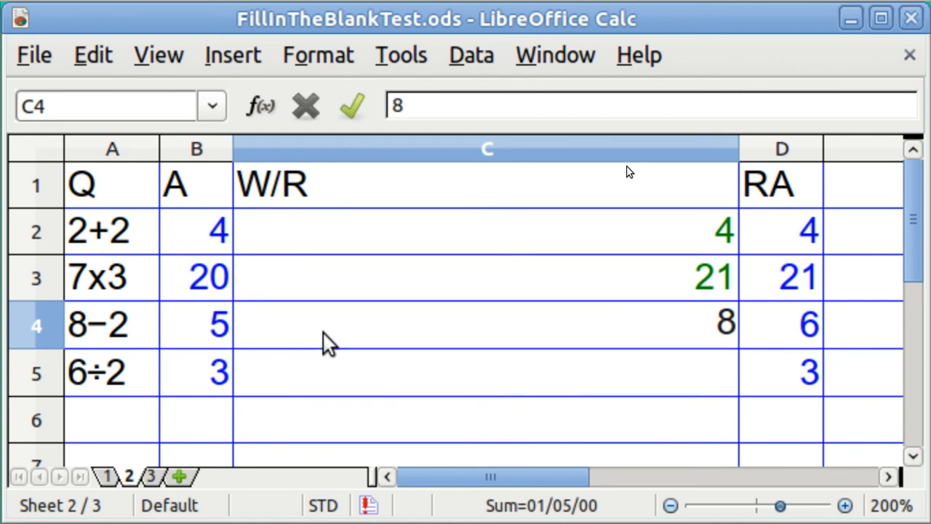
pyautogui.write('-2=')
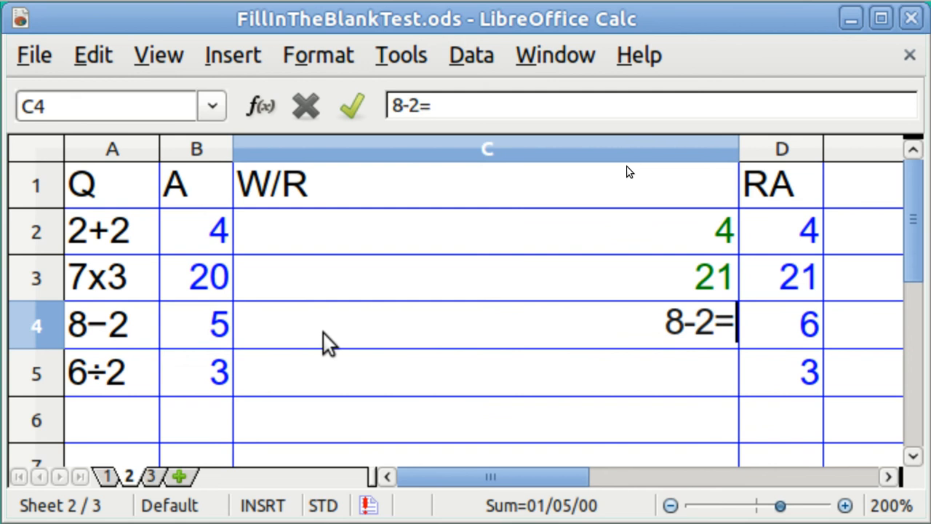
pyautogui.press('Return')
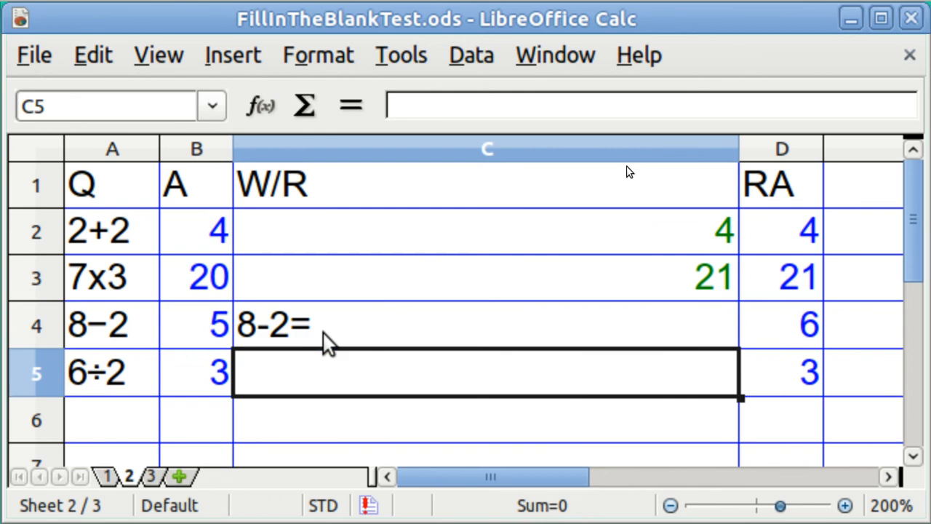
# Delete the text, numbers, dates, formulas and comments from cell C4.
pyautogui.click(324, 333)
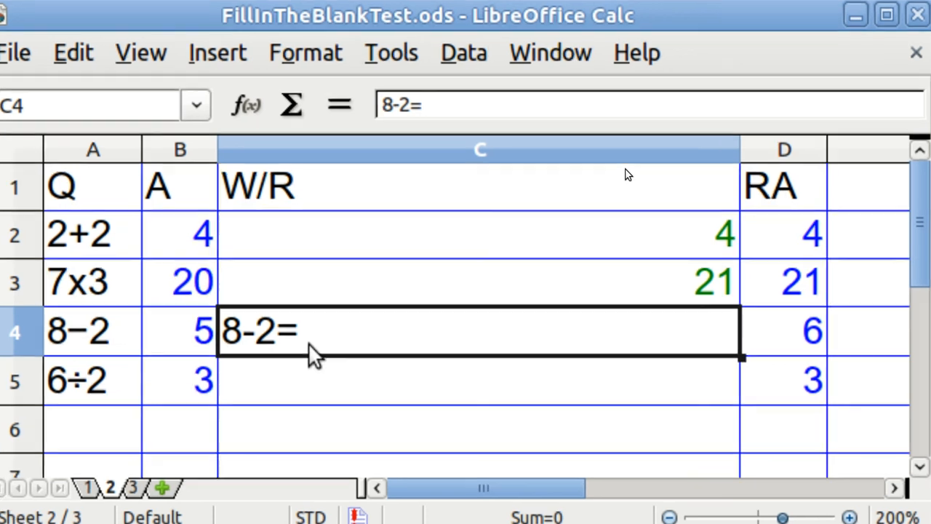
pyautogui.press('Delete')
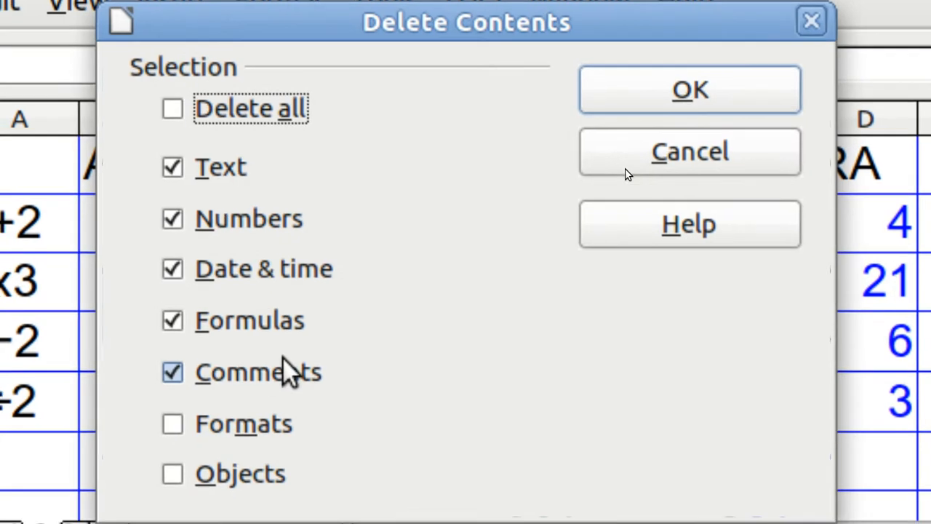
pyautogui.press('Return')
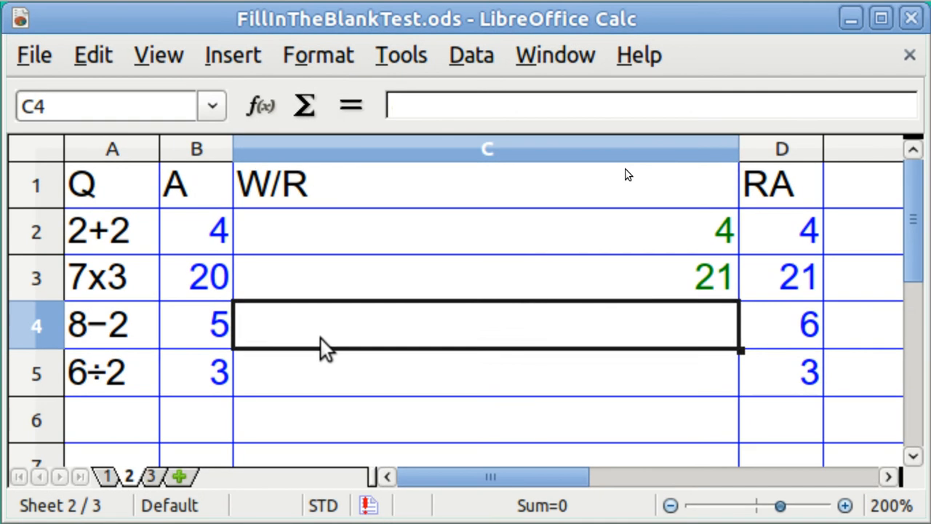
# Begin the entry in C4 with 8 and open the special character selection.
pyautogui.write('8')
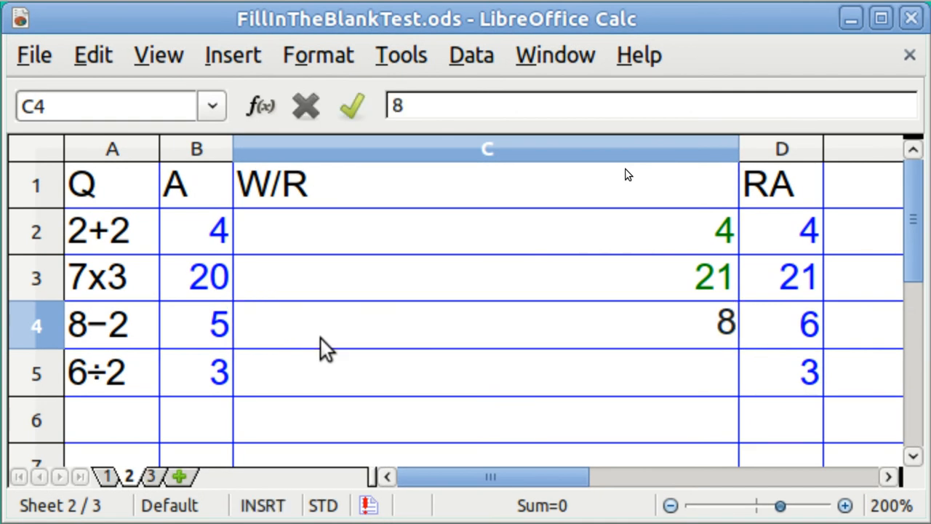
pyautogui.click(235, 57)
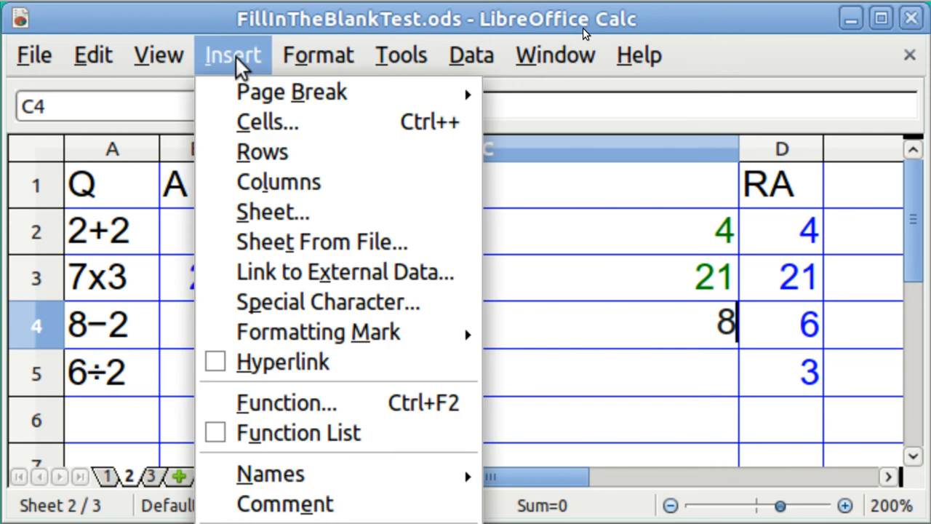
pyautogui.click(320, 302)
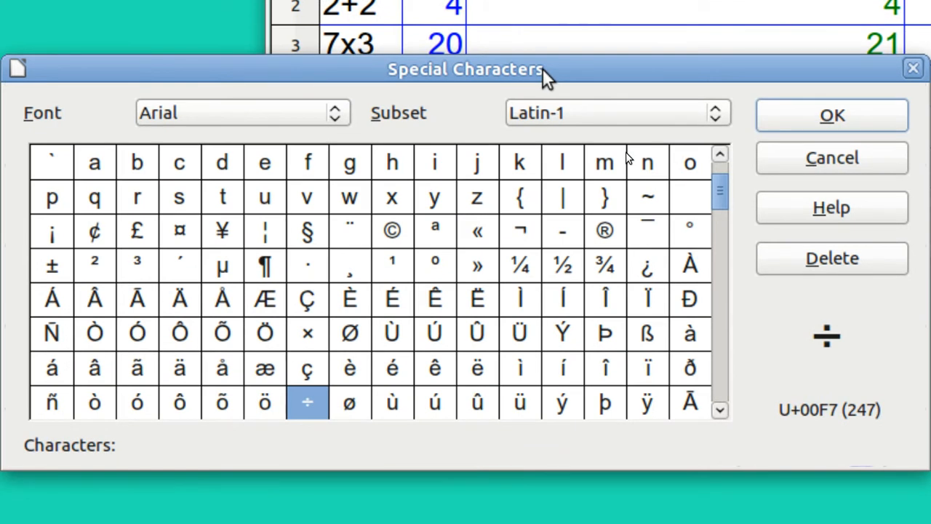
# Look through Arial's Latin-1 and Basic Latin characters for a suitable subtraction dash.
pyautogui.press('Left')
pyautogui.press('Left')
pyautogui.press('Left')
pyautogui.press('Left')
pyautogui.press('Left')
pyautogui.press('Left')
pyautogui.press('Left')
pyautogui.press('Left')
pyautogui.press('Left')
pyautogui.press('Left')
pyautogui.press('Left')
pyautogui.press('Left')
pyautogui.press('Left')
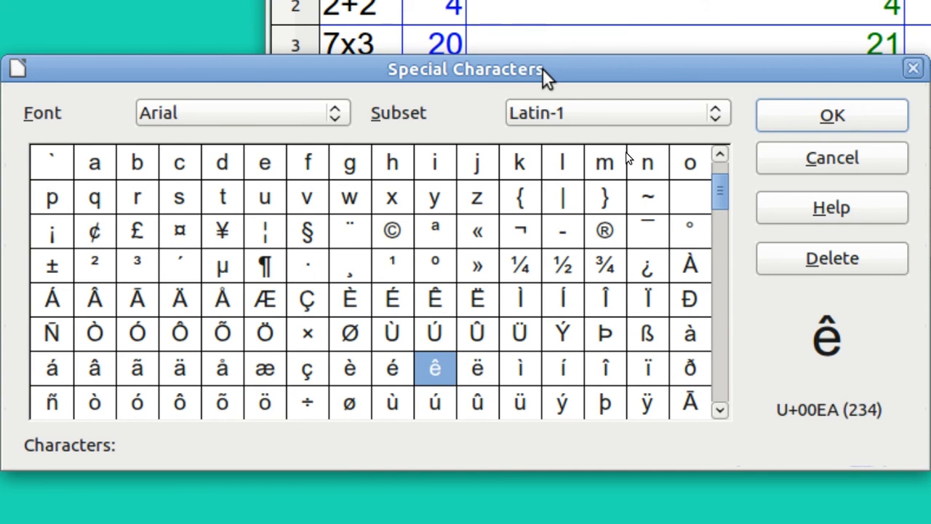
pyautogui.press('Up')
pyautogui.press('Up')
pyautogui.press('Up')
pyautogui.press('Up')
pyautogui.press('Up')
pyautogui.press('Up')
pyautogui.press('Up')
pyautogui.press('Up')
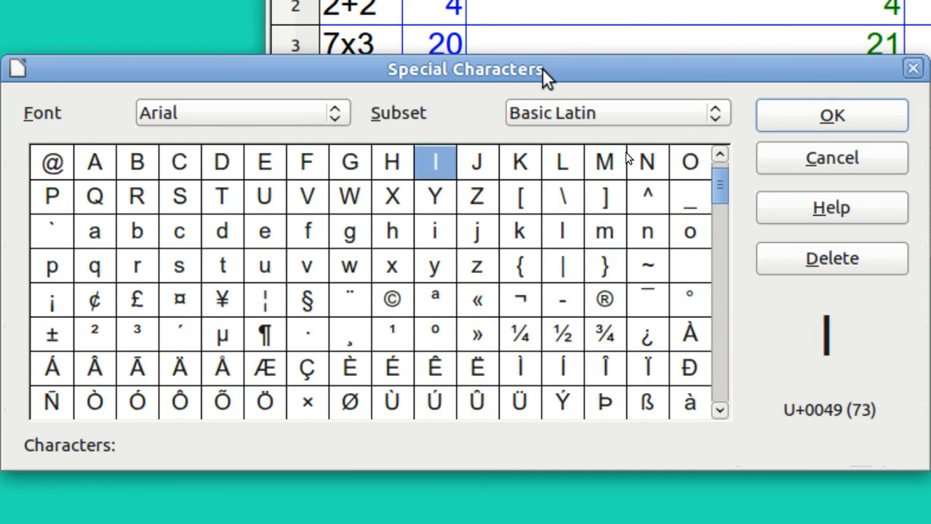
pyautogui.press('Down')
pyautogui.press('Down')
pyautogui.press('Down')
pyautogui.press('Down')
pyautogui.press('Right')
pyautogui.press('Right')
pyautogui.press('Right')
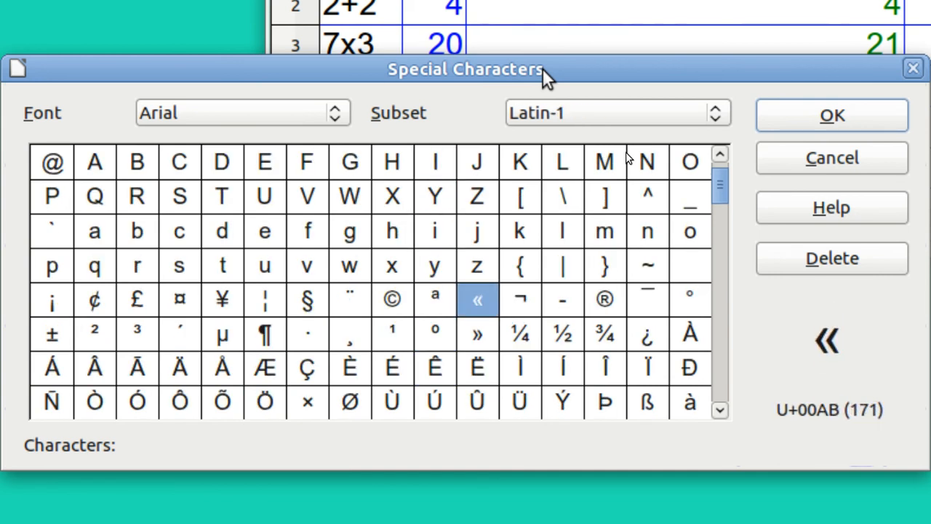
pyautogui.press('Right')
pyautogui.press('Right')
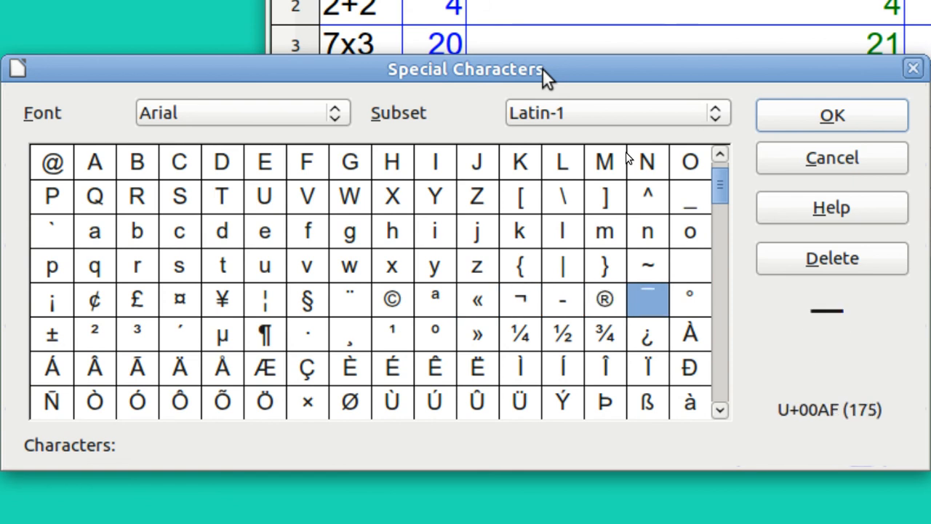
pyautogui.press('Up')
pyautogui.press('Up')
pyautogui.press('Up')
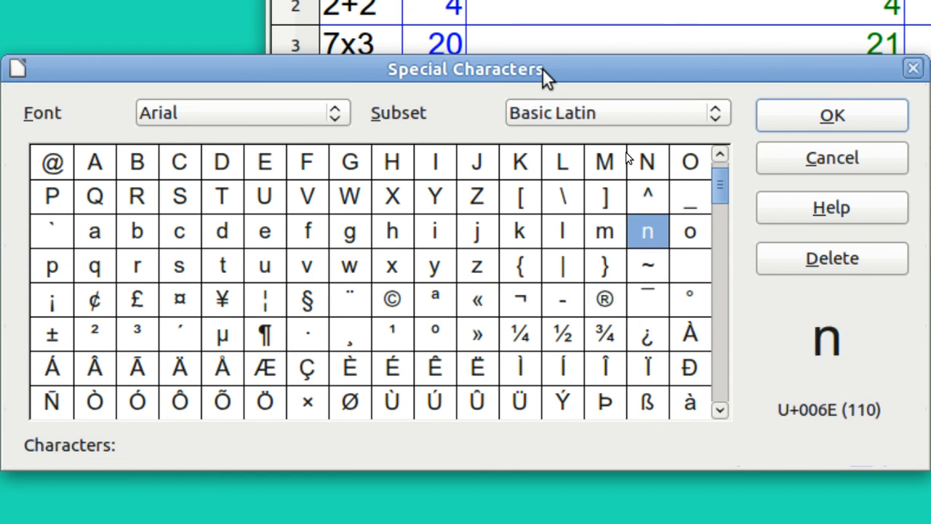
pyautogui.press('Right')
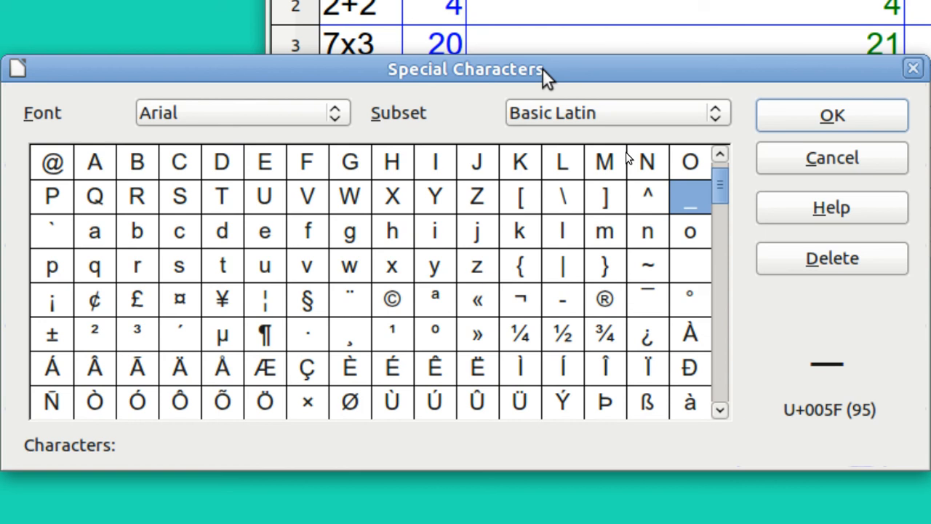
pyautogui.press('Left')
pyautogui.press('Left')
pyautogui.press('Left')
pyautogui.press('Left')
pyautogui.press('Left')
pyautogui.press('Left')
pyautogui.press('Left')
pyautogui.press('Left')
pyautogui.press('Left')
pyautogui.press('Left')
pyautogui.press('Left')
pyautogui.press('Left')
pyautogui.press('Left')
pyautogui.press('Left')
pyautogui.press('Left')
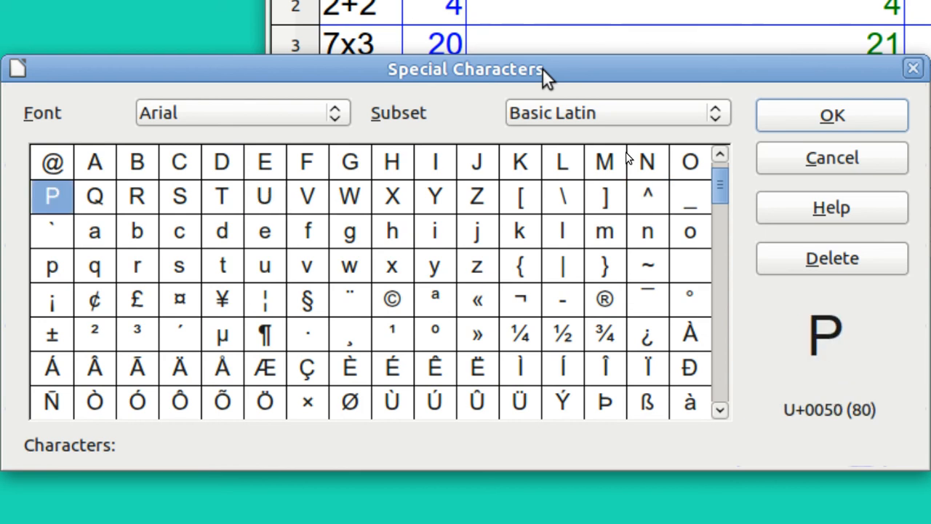
# Find the en dash (U+2013) in Arial's General punctuation subset and insert it after the 8 in C4.
pyautogui.press('pagedown')
pyautogui.press('pagedown')
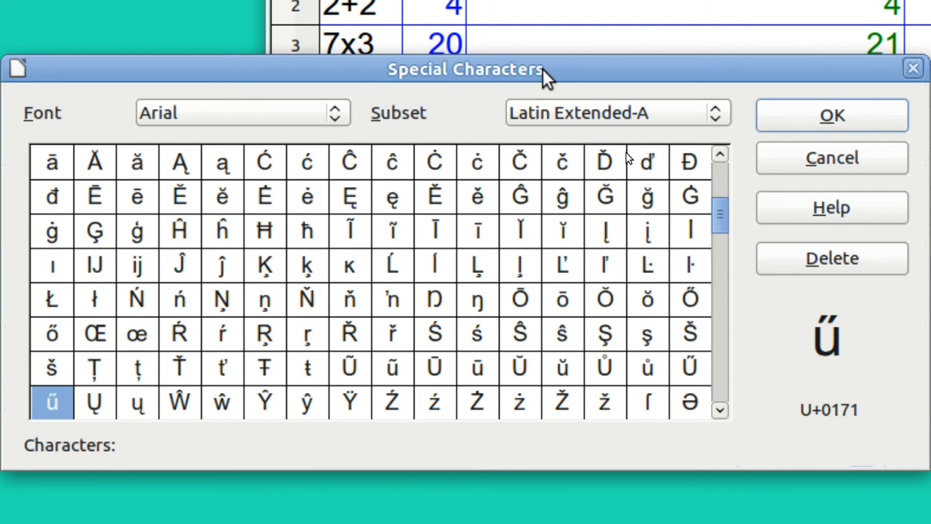
pyautogui.press('pagedown')
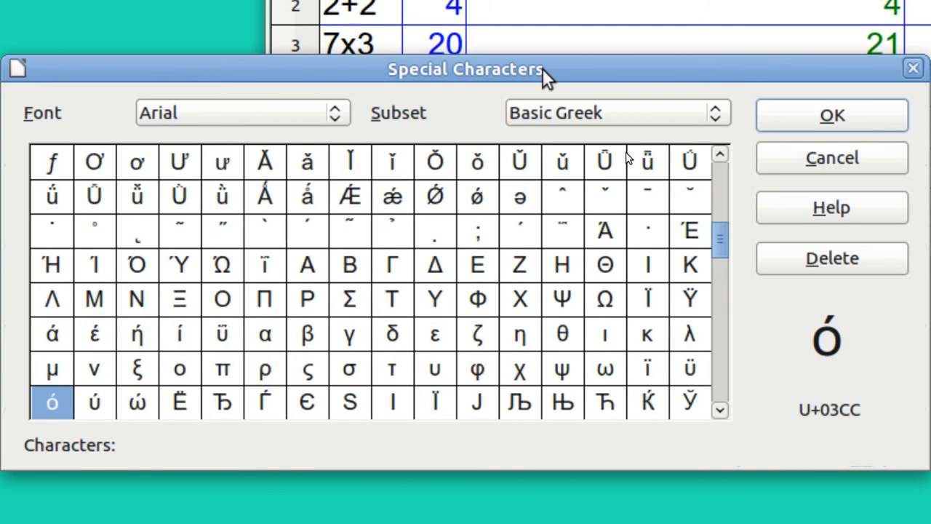
pyautogui.press('pagedown')
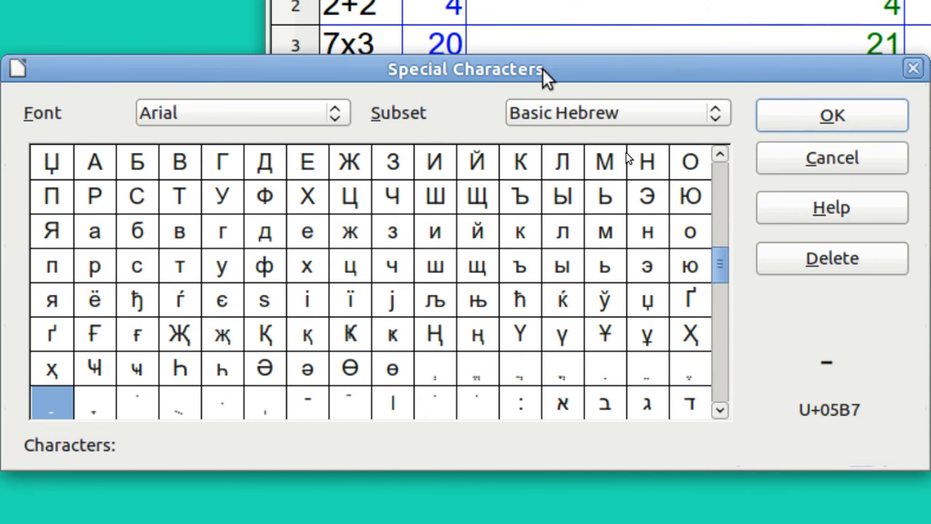
pyautogui.press('pagedown')
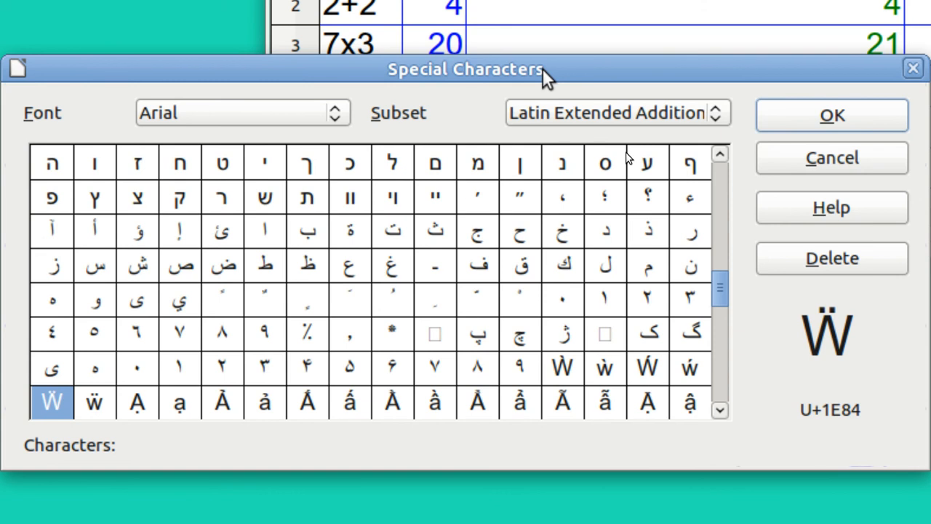
pyautogui.press('pagedown')
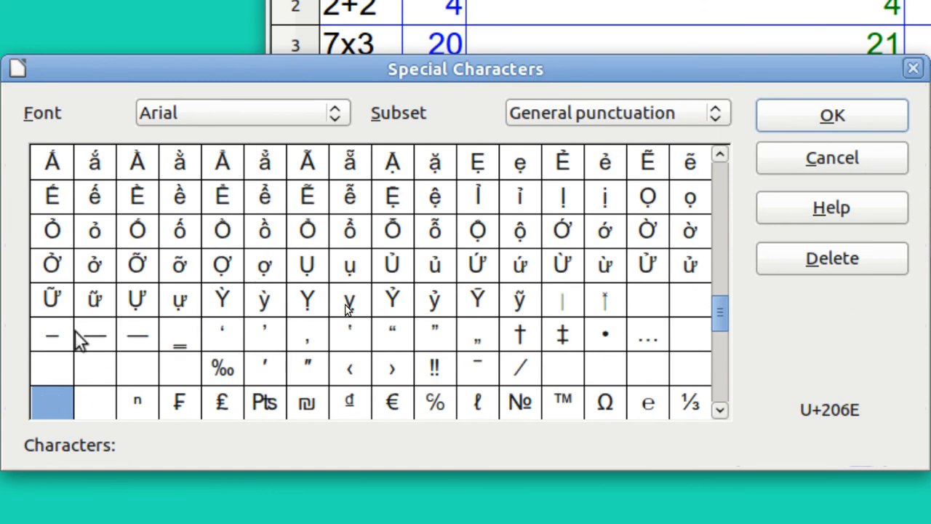
pyautogui.click(41, 338)
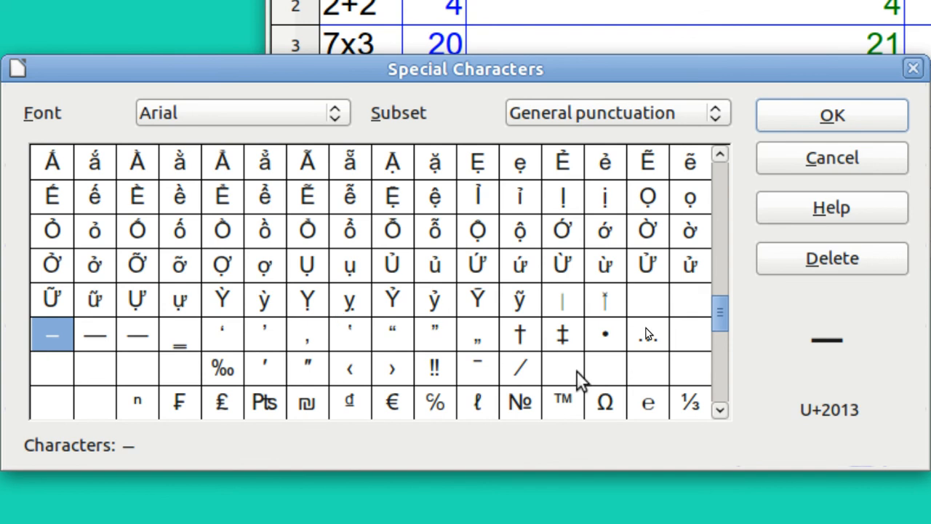
pyautogui.click(833, 116)
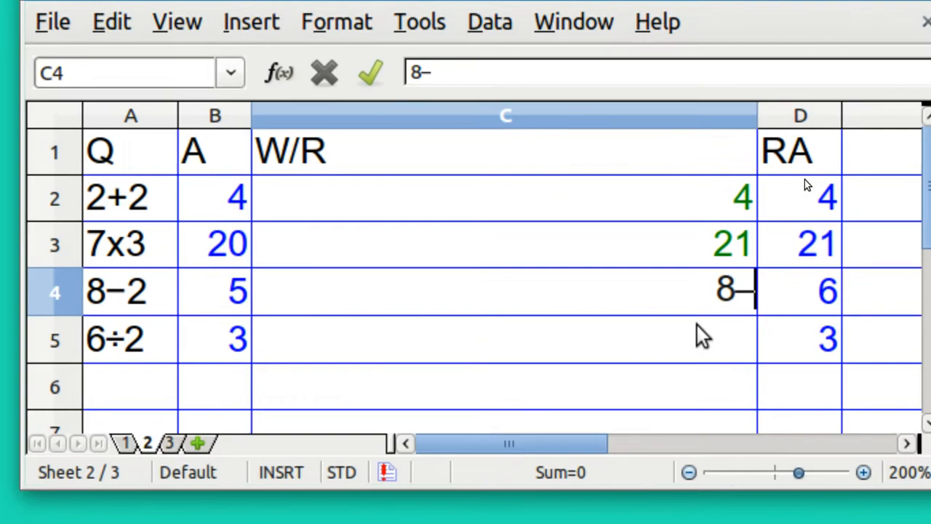
# Complete the entry in C4 as 8–2 and save the spreadsheet.
pyautogui.write('2')
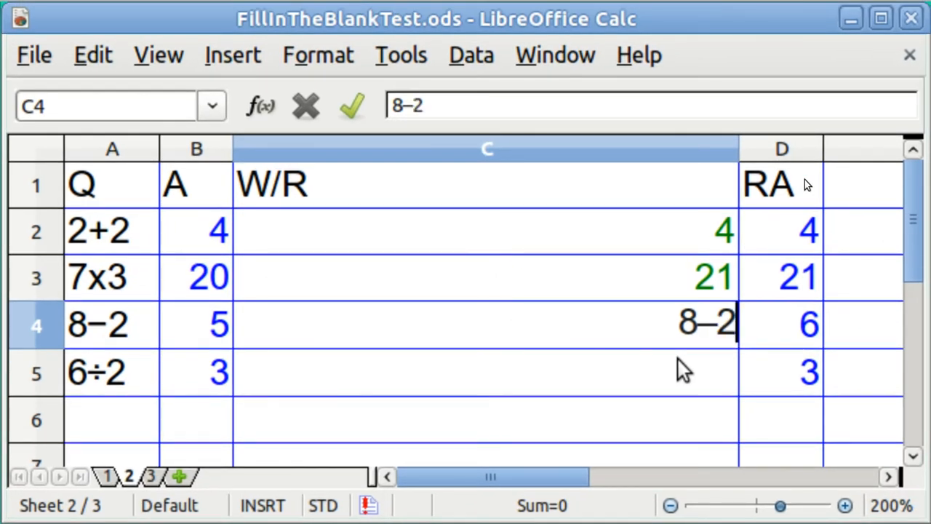
pyautogui.press('Return')
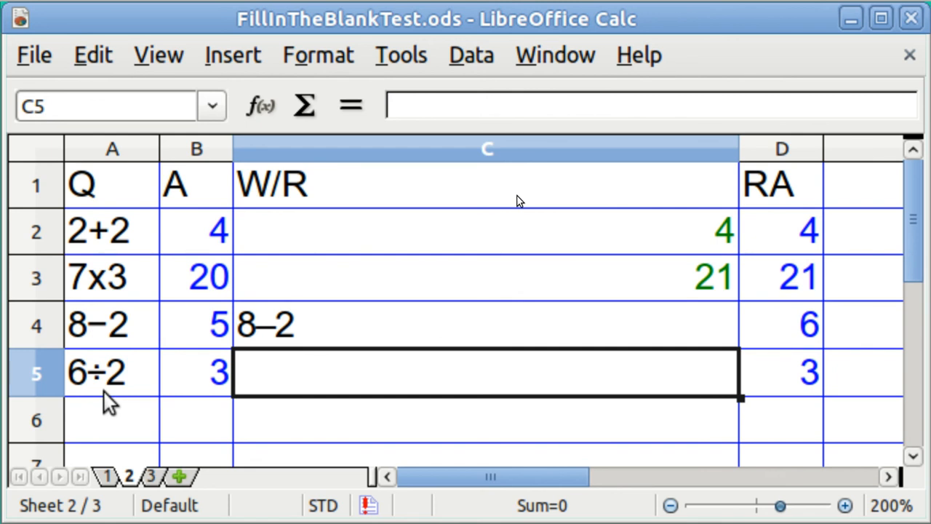
pyautogui.hotkey('ctrl', 's')
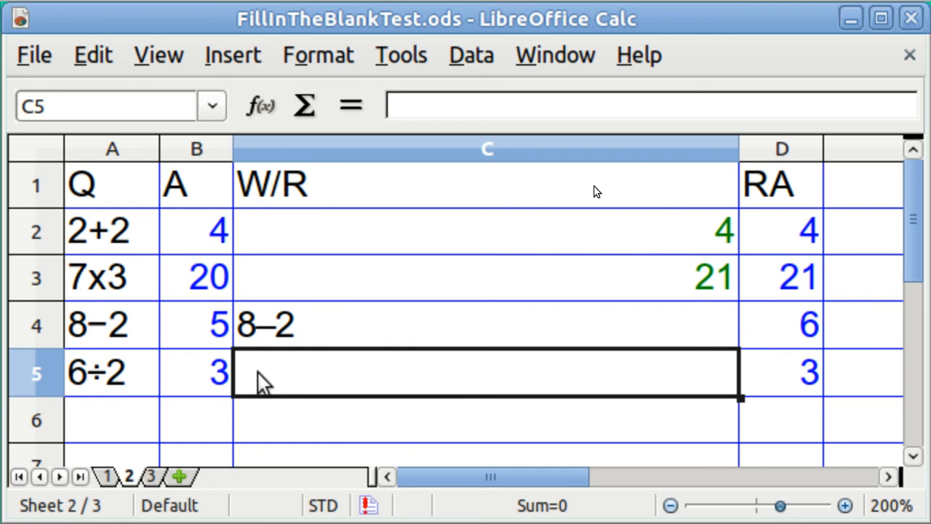
# Begin the entry in C5 with 6 and open the special character selection.
pyautogui.write('6')
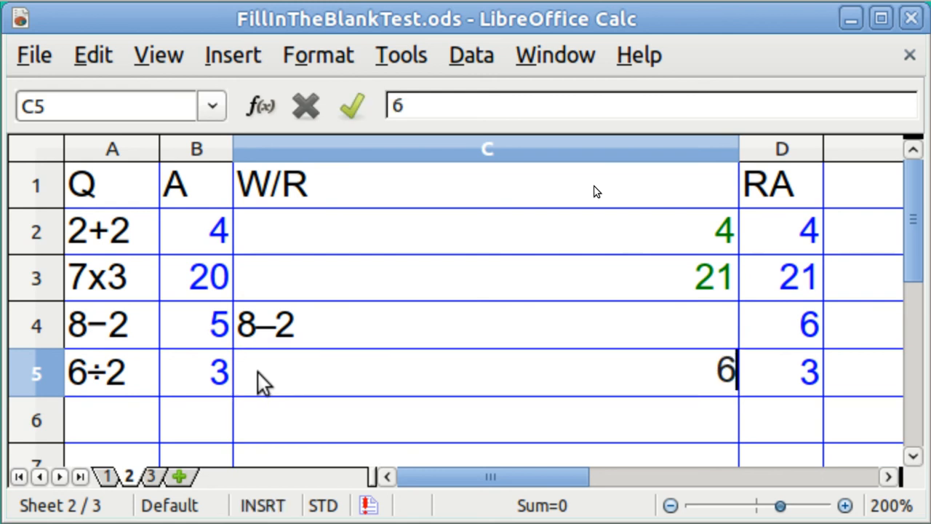
pyautogui.click(218, 62)
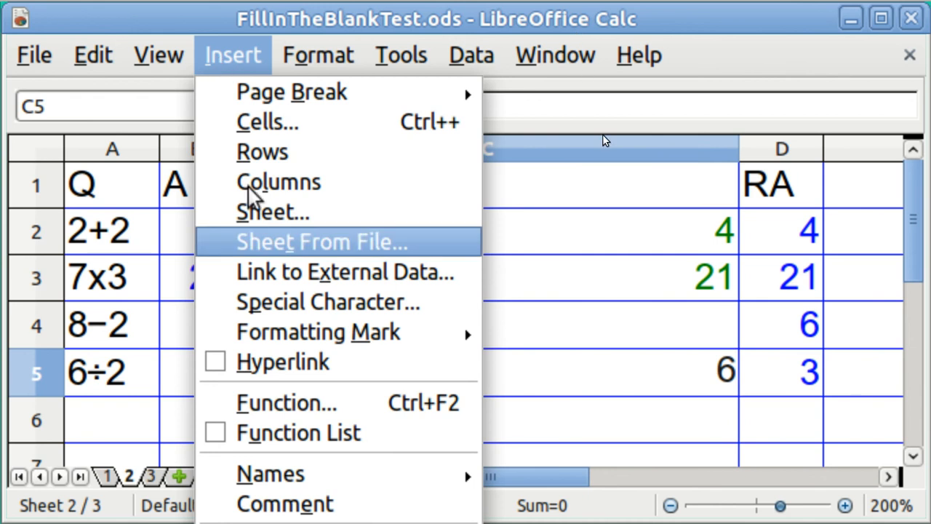
pyautogui.click(289, 305)
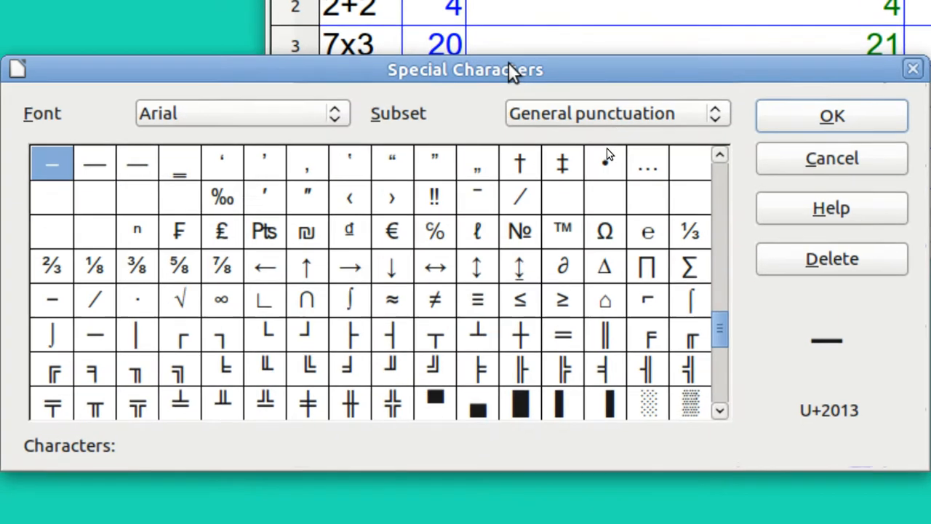
# Look back through Arial's character table from General punctuation to Basic Latin for a division sign.
pyautogui.press('Left')
pyautogui.press('Left')
pyautogui.press('Left')
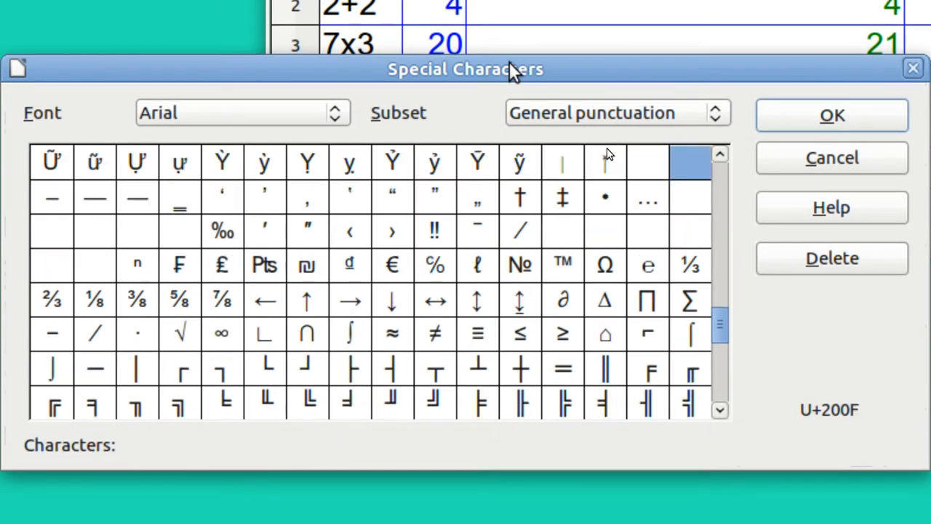
pyautogui.press('Up')
pyautogui.press('Up')
pyautogui.press('Up')
pyautogui.press('Up')
pyautogui.press('Up')
pyautogui.press('Up')
pyautogui.press('Up')
pyautogui.press('Up')
pyautogui.press('Up')
pyautogui.press('Up')
pyautogui.press('Up')
pyautogui.press('Up')
pyautogui.press('Up')
pyautogui.press('Up')
pyautogui.press('Up')
pyautogui.press('Up')
pyautogui.press('Up')
pyautogui.press('Up')
pyautogui.press('Up')
pyautogui.press('Up')
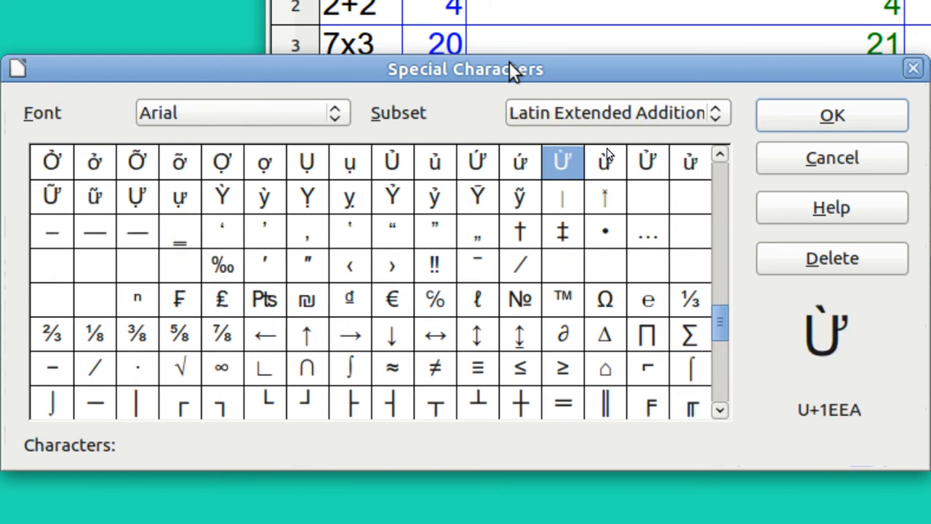
pyautogui.press('Up')
pyautogui.press('Up')
pyautogui.press('Up')
pyautogui.press('Up')
pyautogui.press('Up')
pyautogui.press('Up')
pyautogui.press('Up')
pyautogui.press('Up')
pyautogui.press('Up')
pyautogui.press('Up')
pyautogui.press('Up')
pyautogui.press('Up')
pyautogui.press('Up')
pyautogui.press('Up')
pyautogui.press('Up')
pyautogui.press('Up')
pyautogui.press('Up')
pyautogui.press('Up')
pyautogui.press('Up')
pyautogui.press('Up')
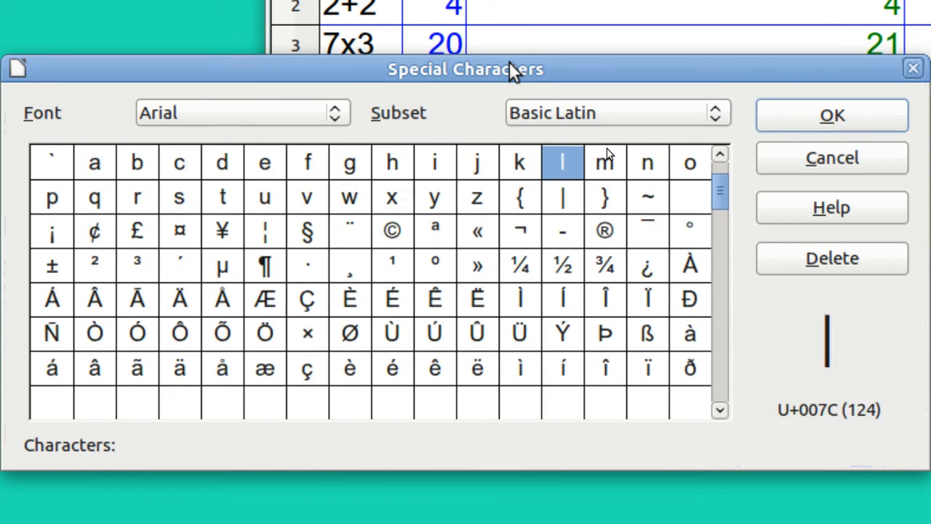
pyautogui.press('Left')
pyautogui.press('Left')
pyautogui.press('Left')
pyautogui.press('Left')
pyautogui.press('Left')
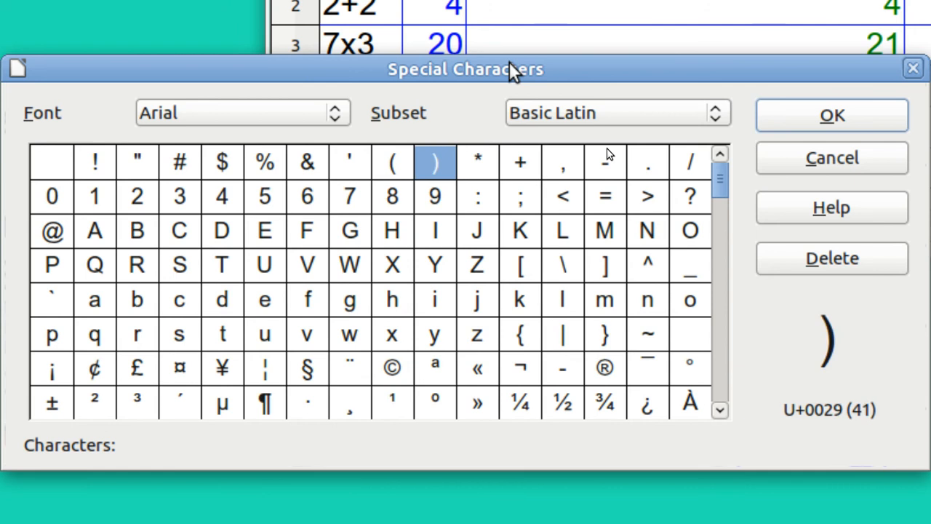
# Insert the division sign ÷ (U+00F7) from Arial's Latin-1 subset after the 6 and complete the entry in C5 as 6÷2.
pyautogui.press('Down')
pyautogui.press('Down')
pyautogui.press('Down')
pyautogui.press('Down')
pyautogui.press('Down')
pyautogui.press('Down')
pyautogui.press('Down')
pyautogui.press('Down')
pyautogui.press('Down')
pyautogui.press('Down')
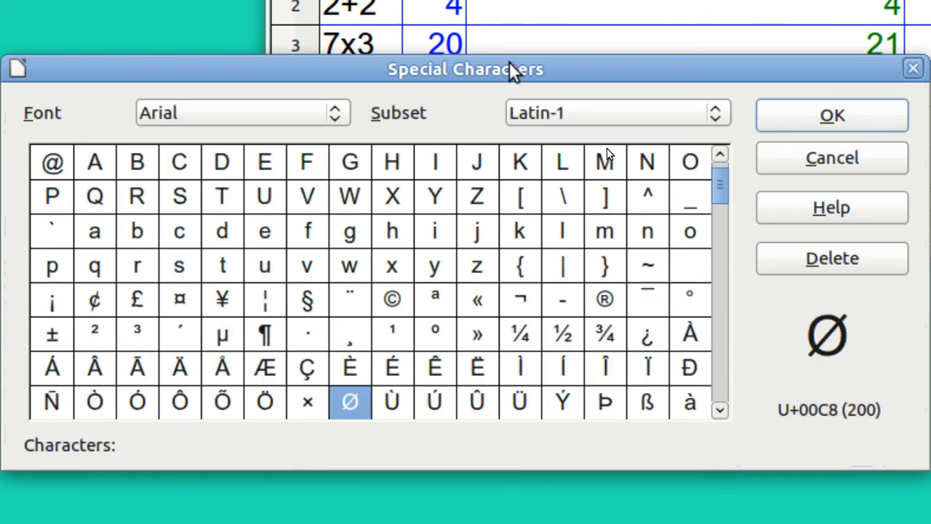
pyautogui.press('Down')
pyautogui.press('Down')
pyautogui.press('Down')
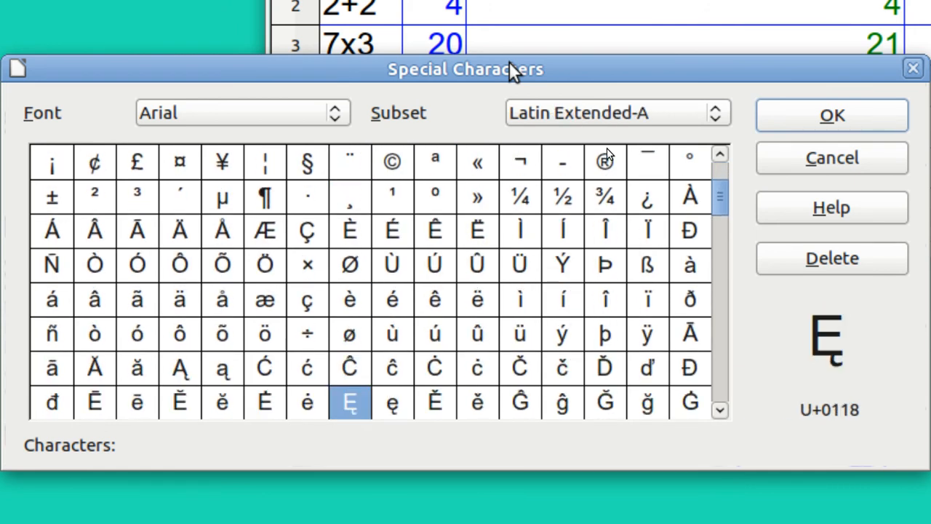
pyautogui.press('Up')
pyautogui.press('Up')
pyautogui.press('Left')
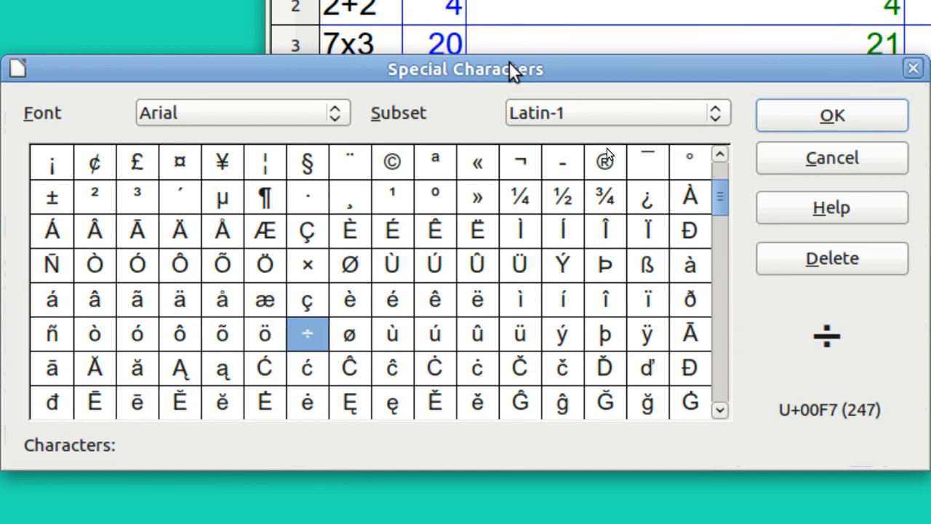
pyautogui.press('Return')
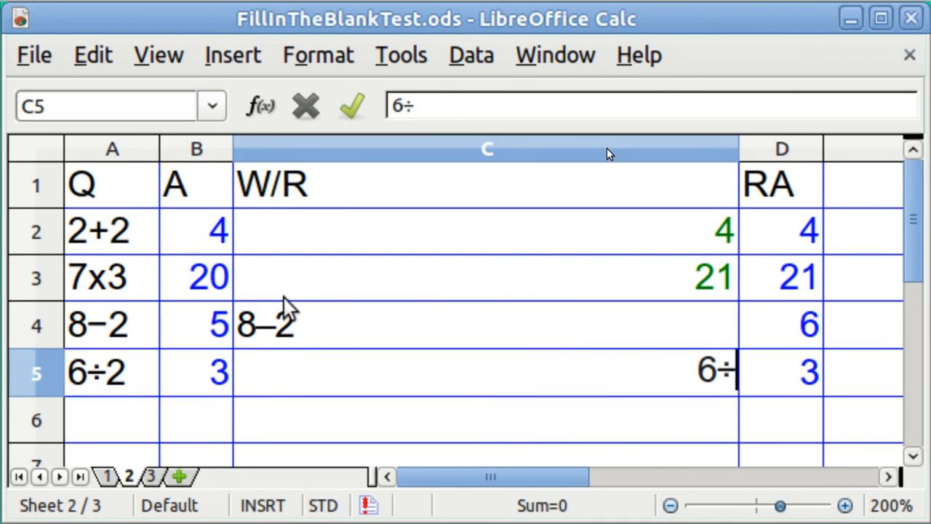
pyautogui.write('2')
pyautogui.press('Return')
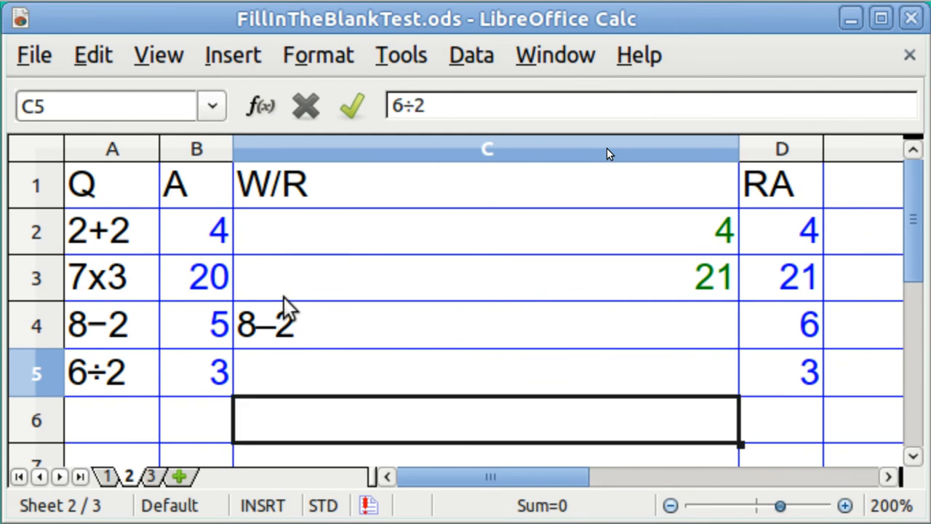
# Replace the entry in C5 with 6/2=, placing the equals sign at the end.
pyautogui.click(271, 378)
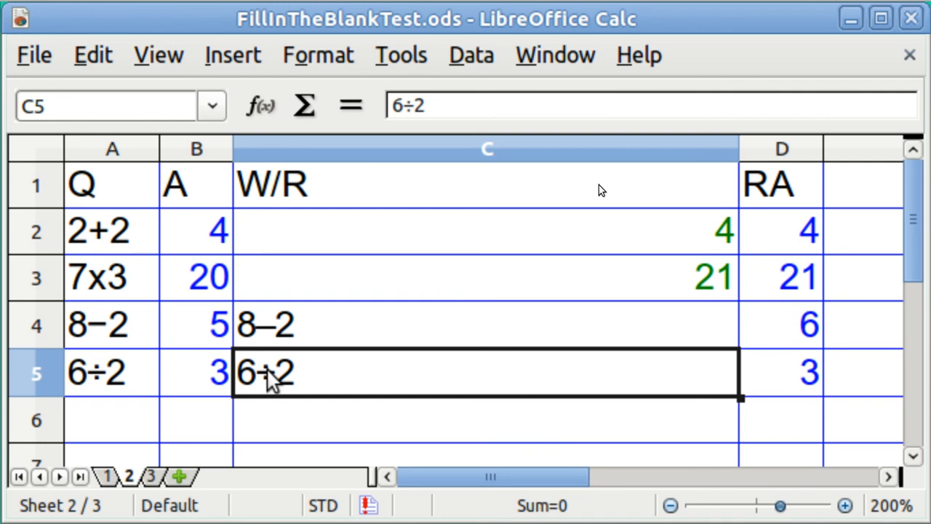
pyautogui.write('6')
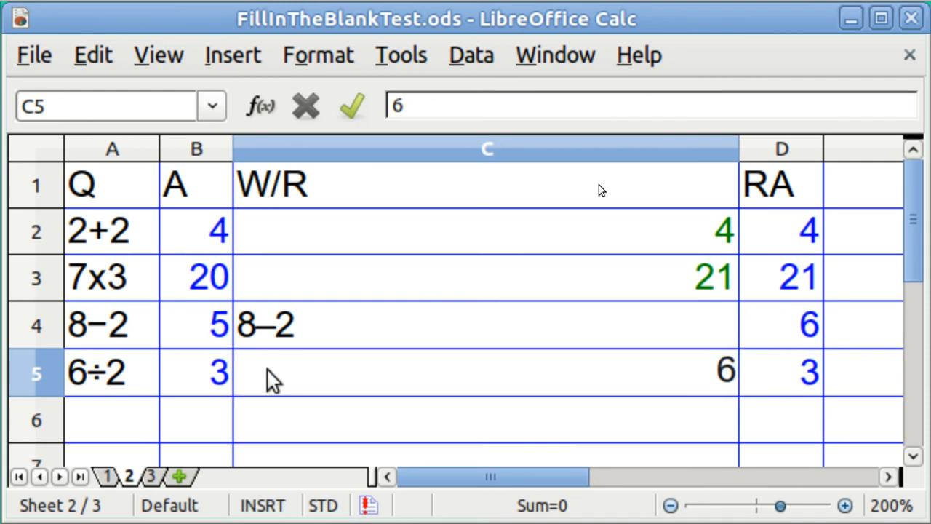
pyautogui.write('/2=')
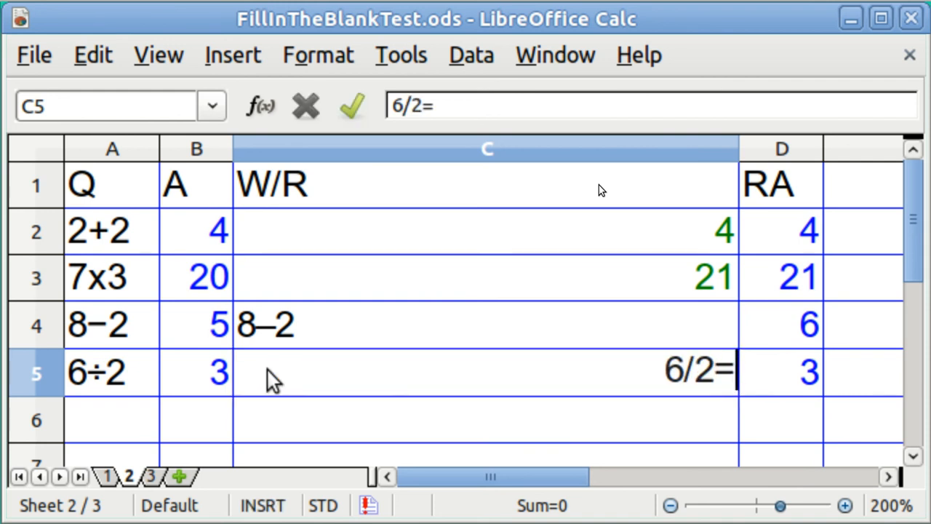
pyautogui.press('Return')
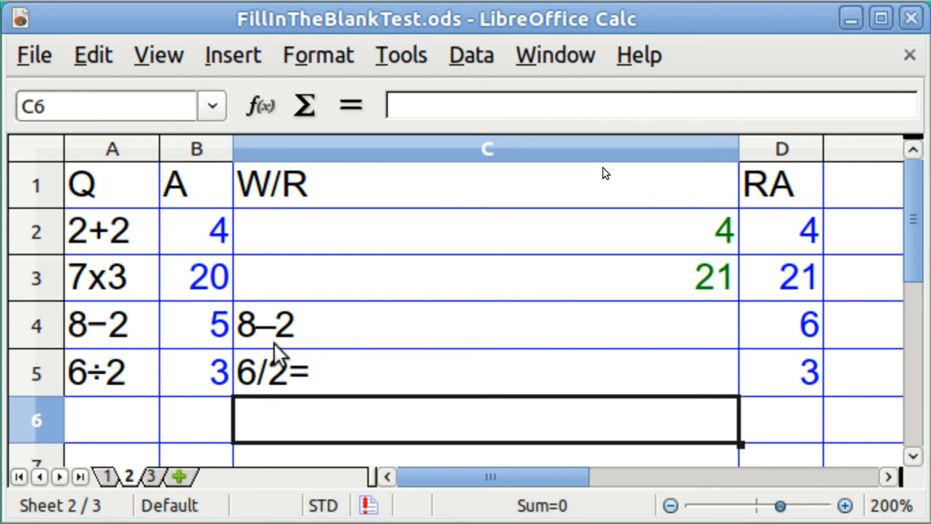
# Delete the text, numbers, dates, formulas and comments from cells C4:C5, keeping their formats.
pyautogui.click(280, 346)
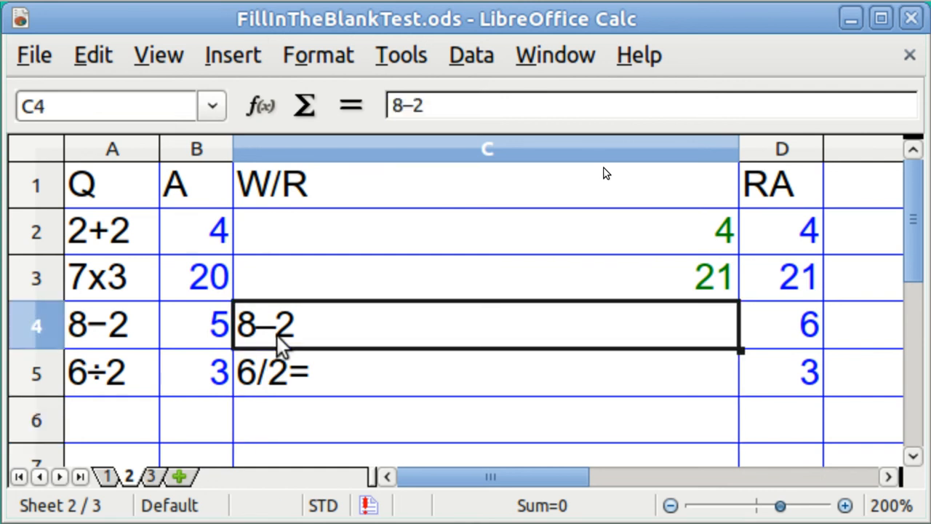
pyautogui.hotkey('shift', 'Down')
pyautogui.press('BackSpace')
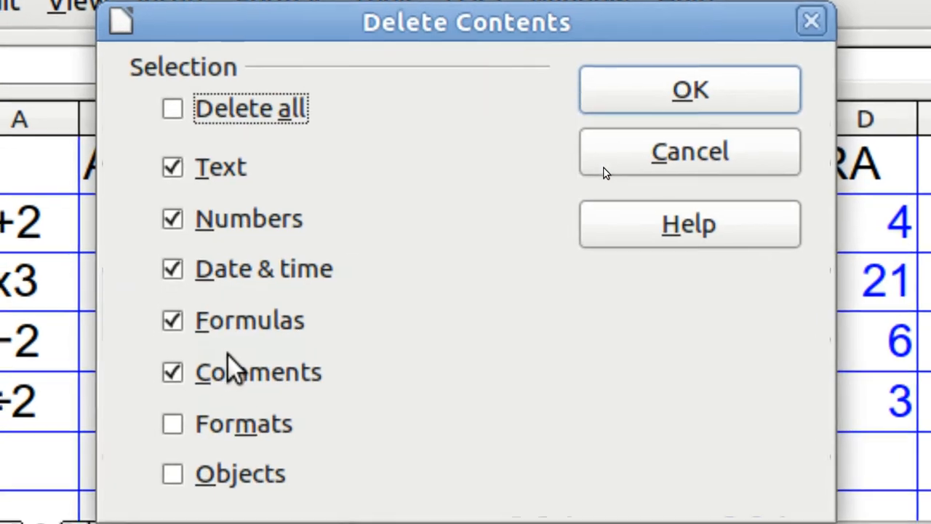
pyautogui.press('Return')
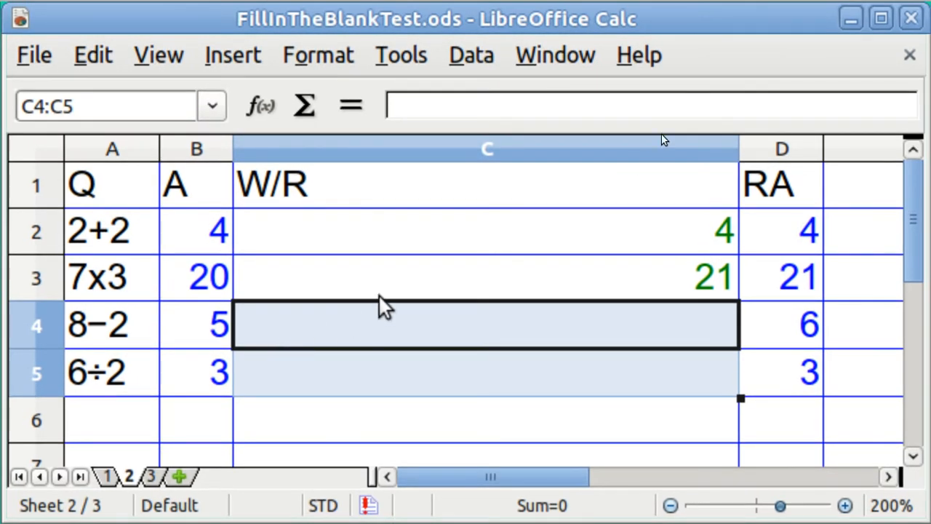
# Clear the example formulas from C2:C3 with the same deletion options, leaving the formats in place.
pyautogui.click(405, 246)
pyautogui.hotkey('shift', 'Down')
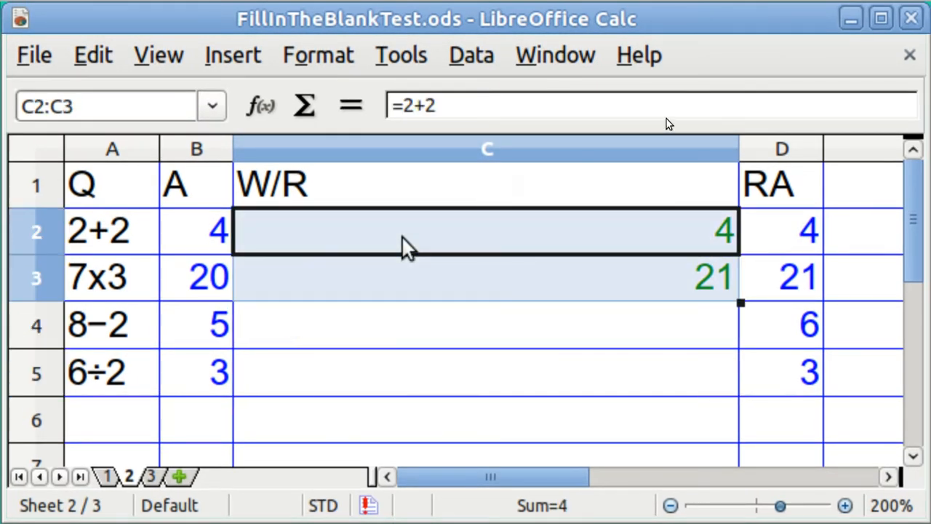
pyautogui.press('BackSpace')
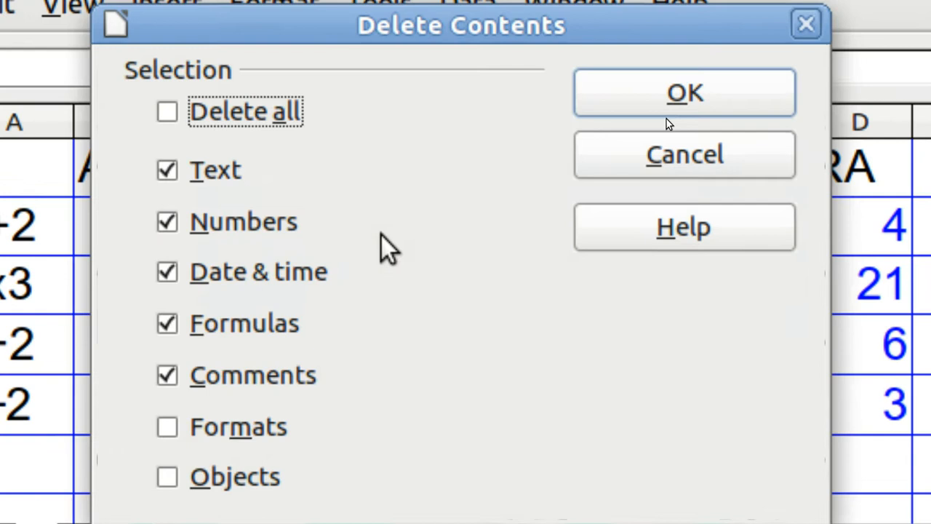
pyautogui.press('Return')
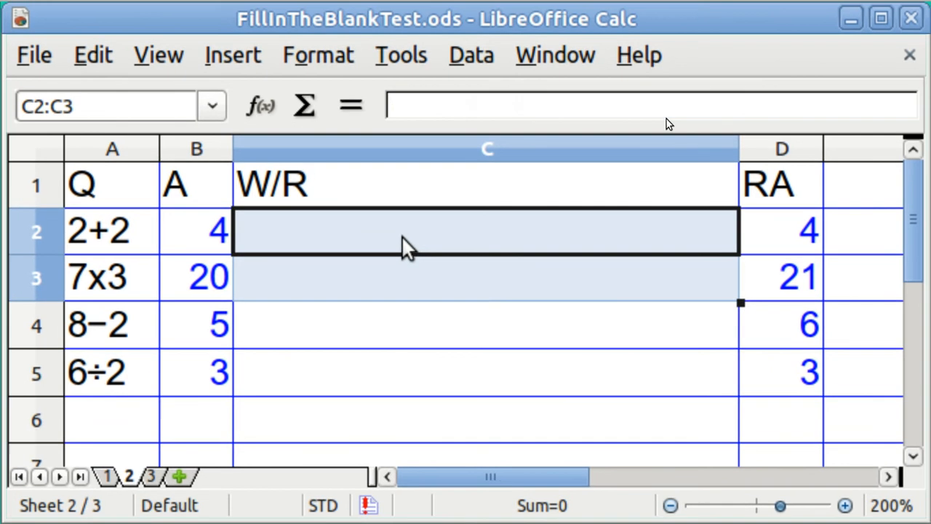
# Enter the formula =if(b2=d2,1,0) in C2 to score the first answer against the right answer, and reselect the cell.
pyautogui.click(404, 241)
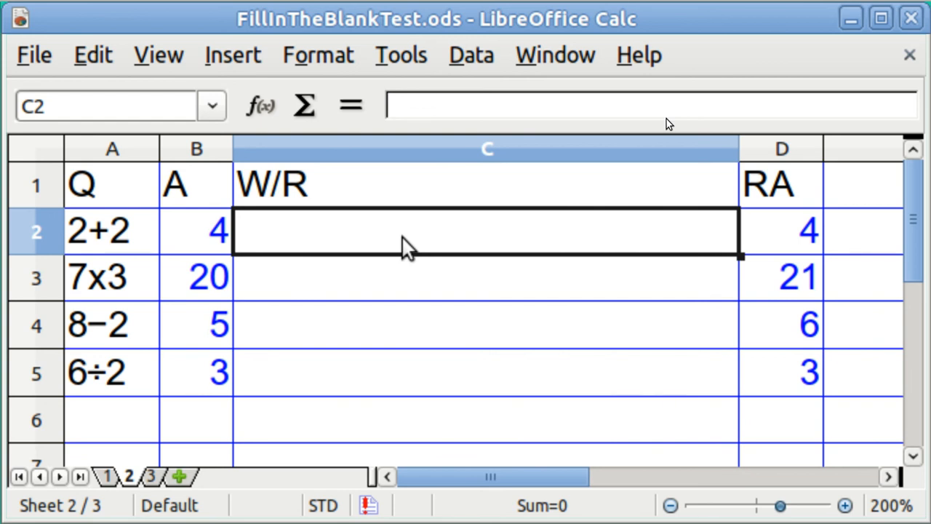
pyautogui.write('=if')
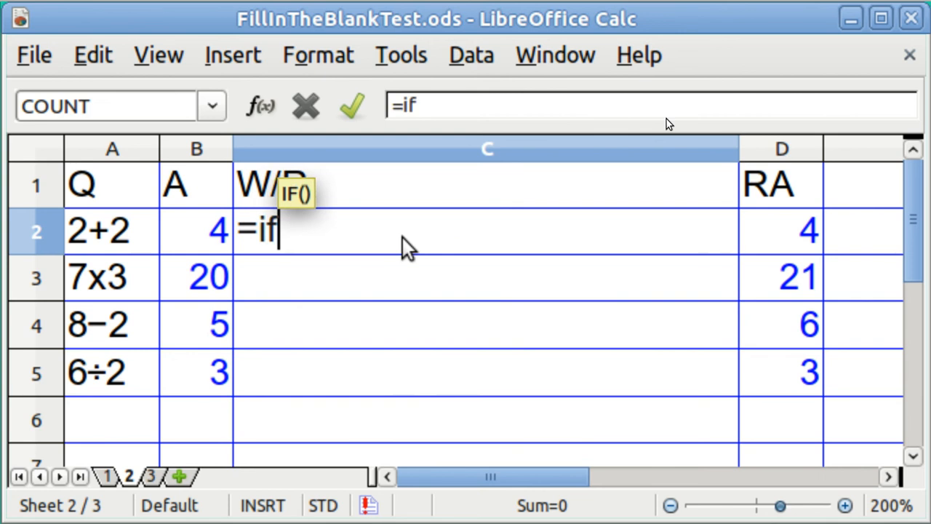
pyautogui.write('(')
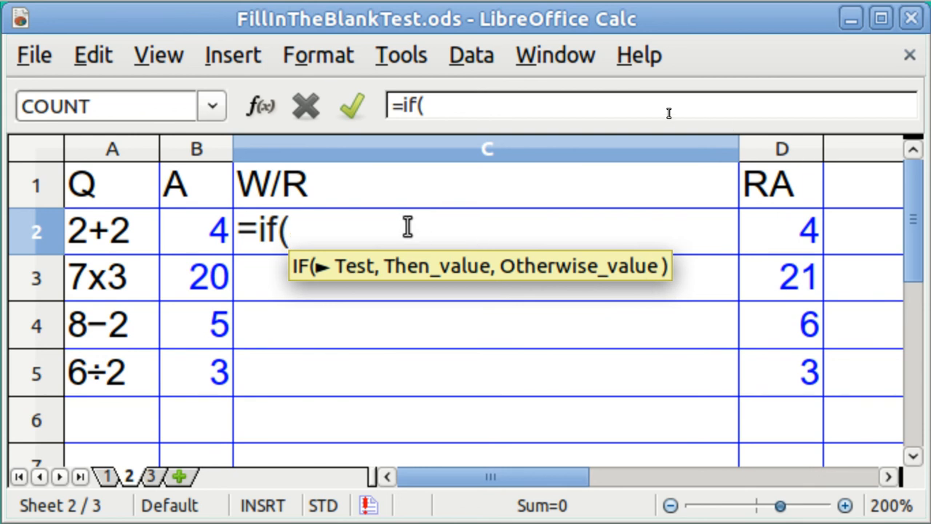
pyautogui.write('b2=')
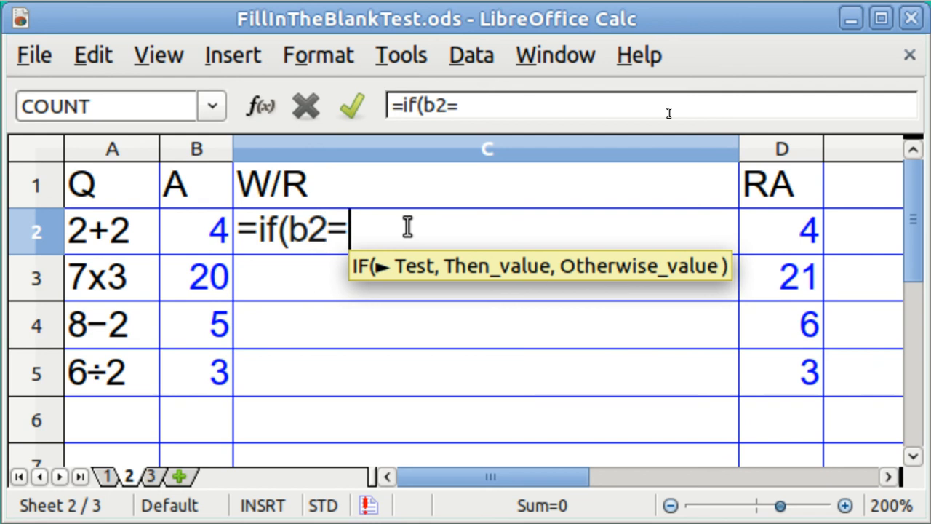
pyautogui.write('d')
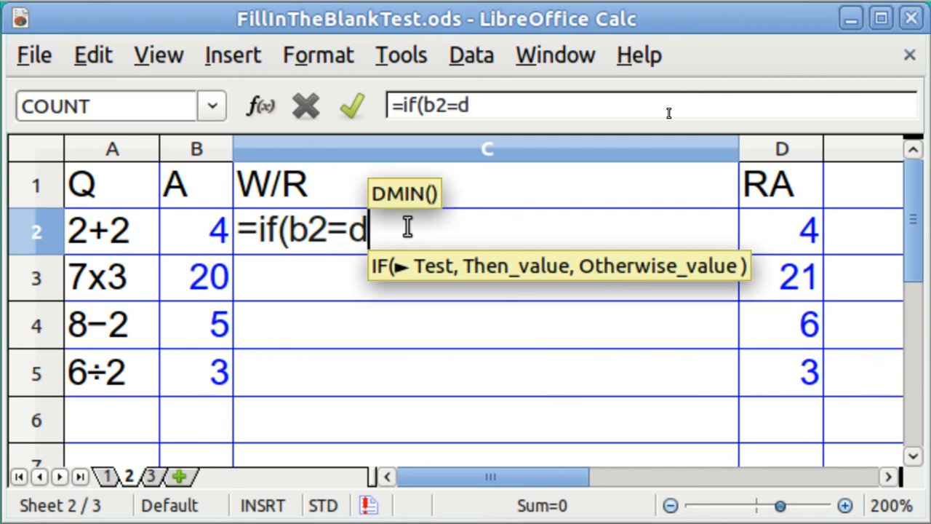
pyautogui.write('2,')
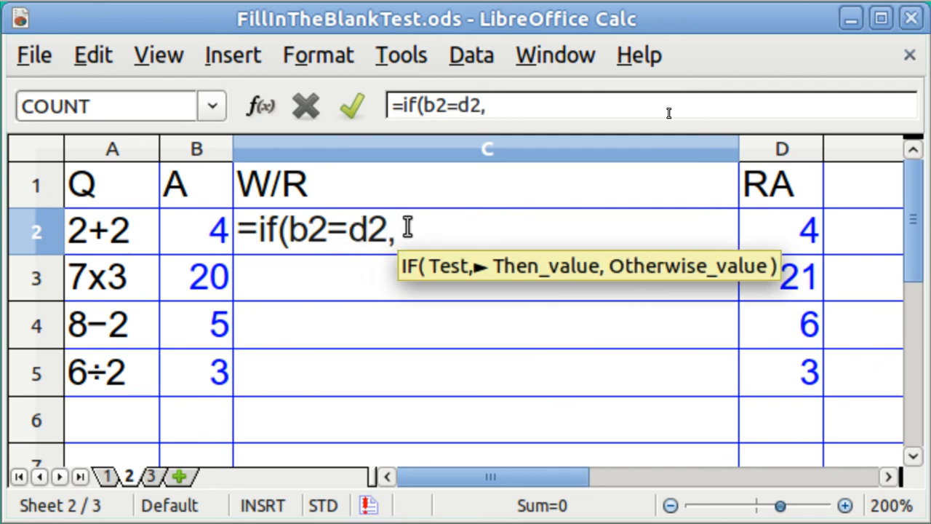
pyautogui.write('1,0')
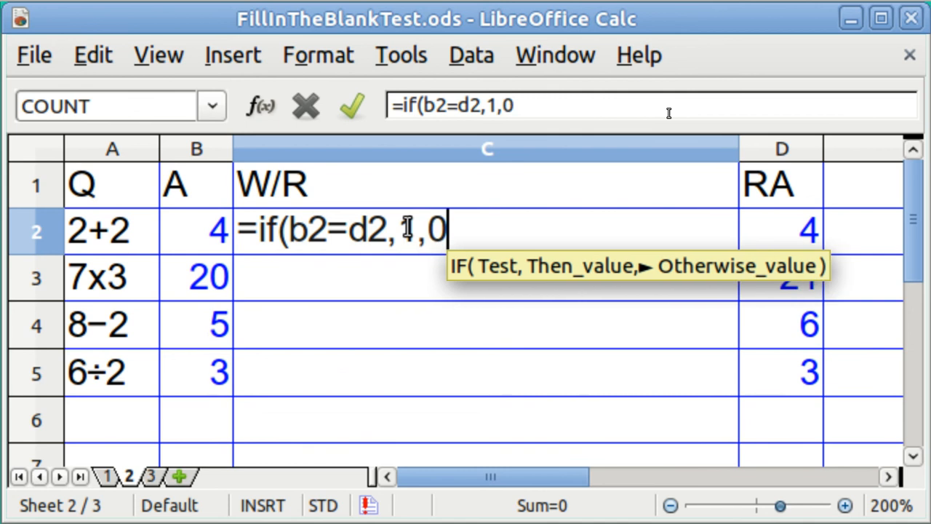
pyautogui.write(')')
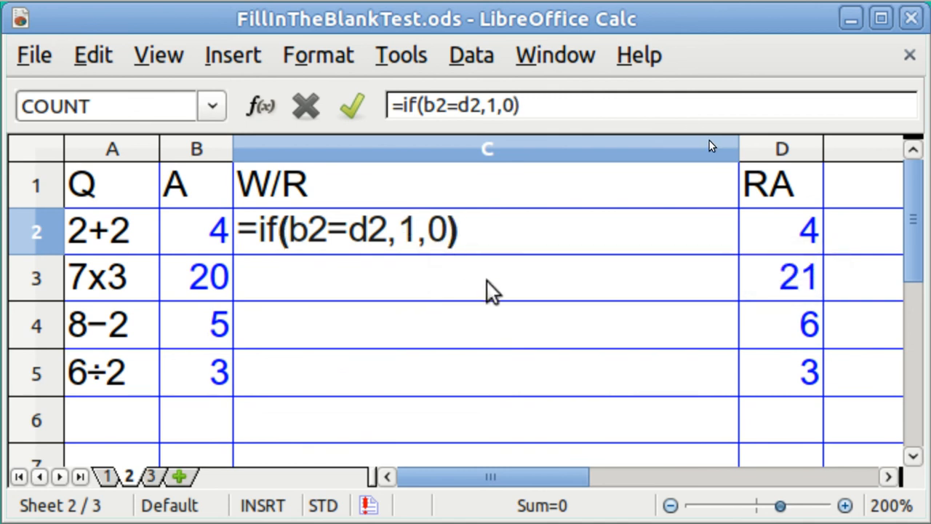
pyautogui.press('Return')
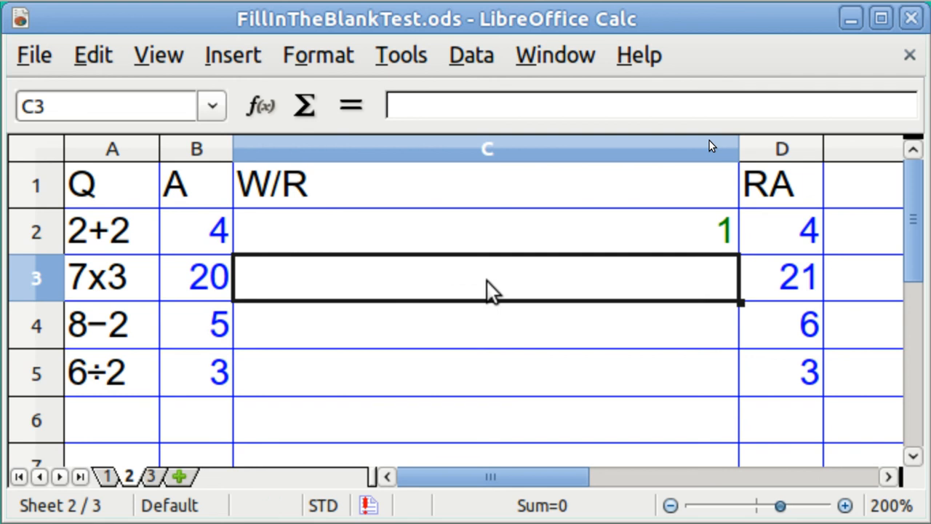
pyautogui.click(606, 244)
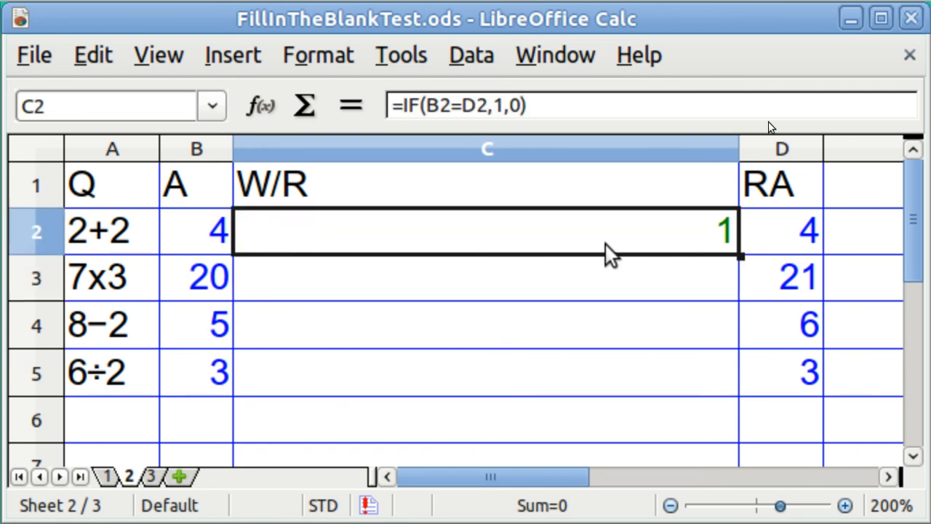
# Change the answer in B2 to 3 to test the scoring formula with a wrong answer, and reselect B2.
pyautogui.click(195, 243)
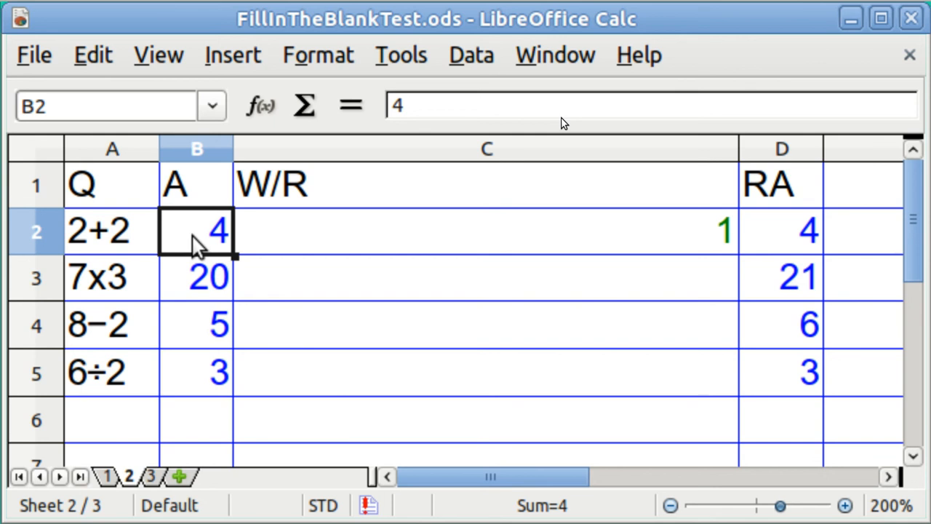
pyautogui.write('3')
pyautogui.press('Return')
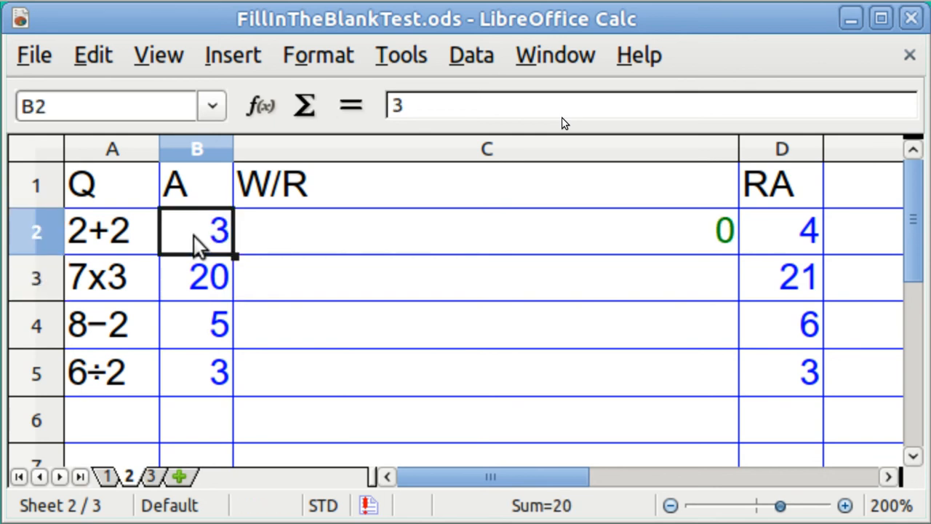
pyautogui.click(195, 246)
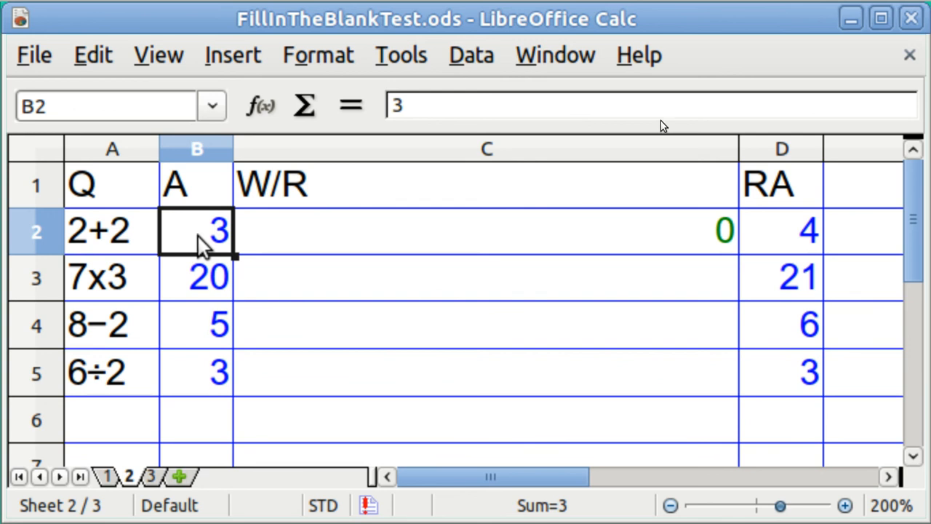
# Clear the right answer from D2, deleting text, numbers, dates, formulas and comments but keeping formats.
pyautogui.click(768, 227)
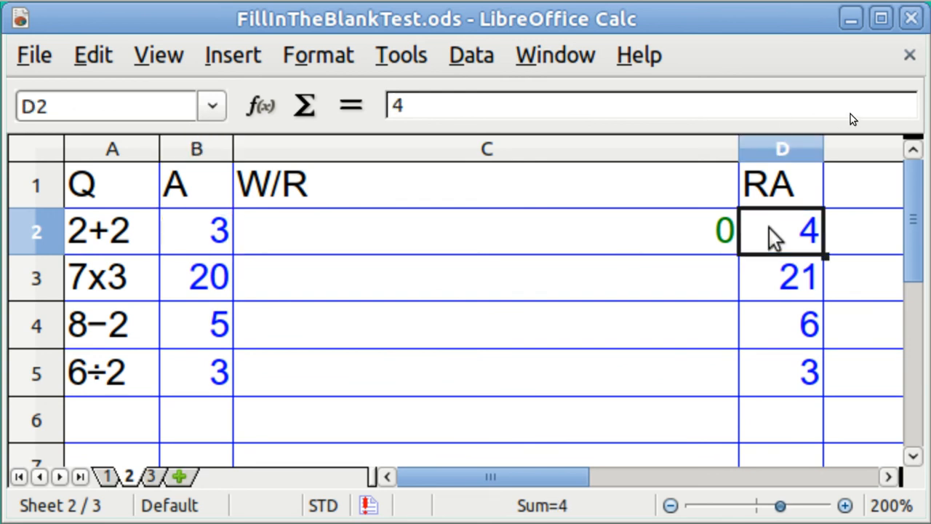
pyautogui.press('BackSpace')
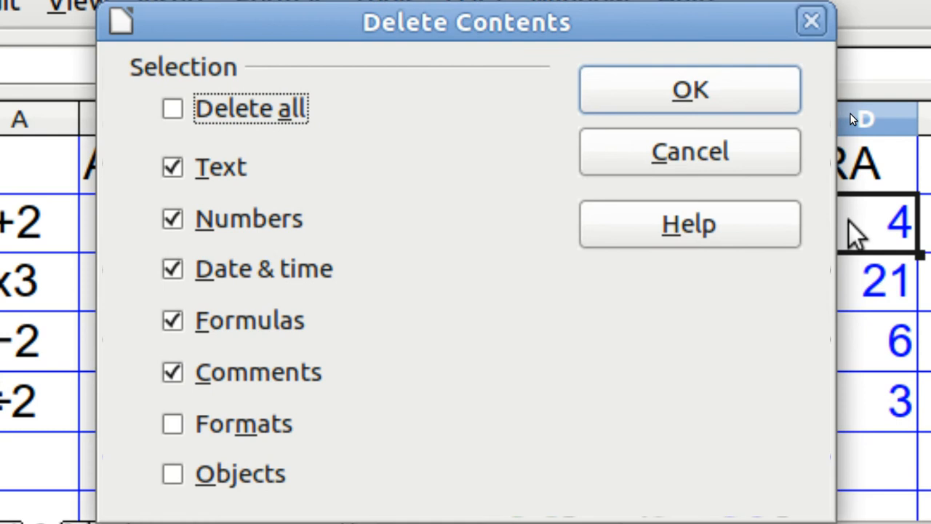
pyautogui.press('Return')
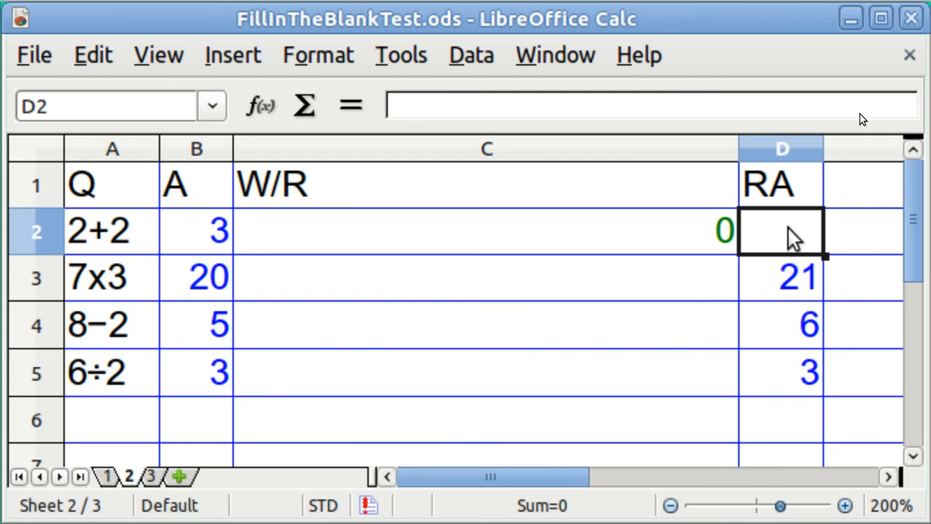
# Enter 4 as the answer in B2, and clear that cell's contents with the same deletion options, keeping its formats.
pyautogui.click(218, 234)
pyautogui.write('4')
pyautogui.press('Return')
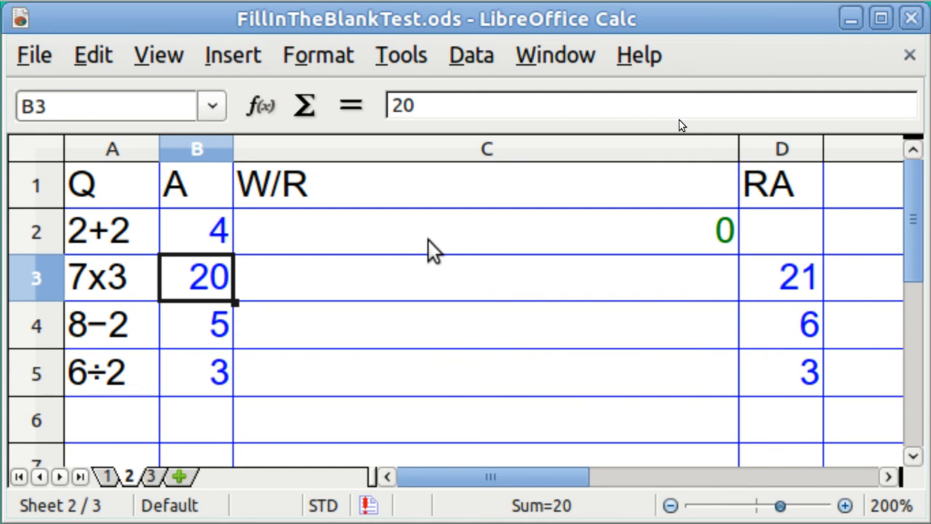
pyautogui.click(204, 235)
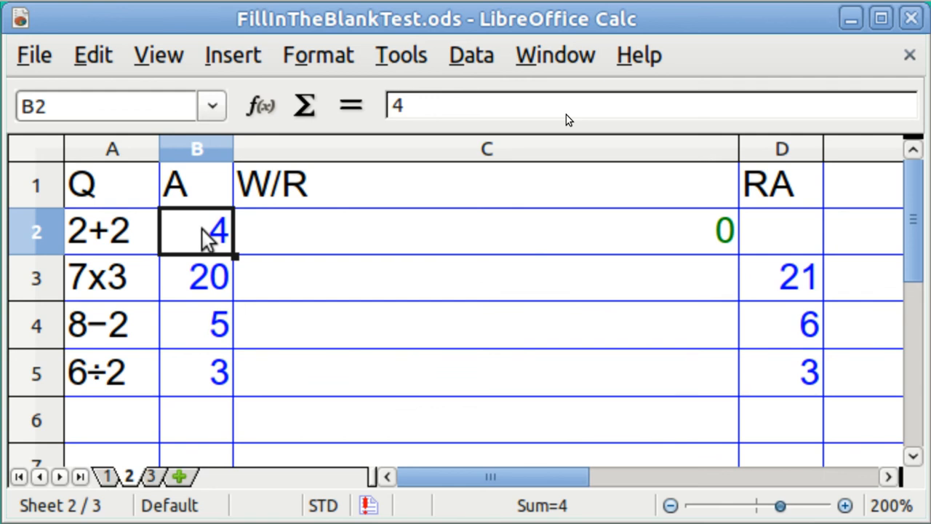
pyautogui.press('BackSpace')
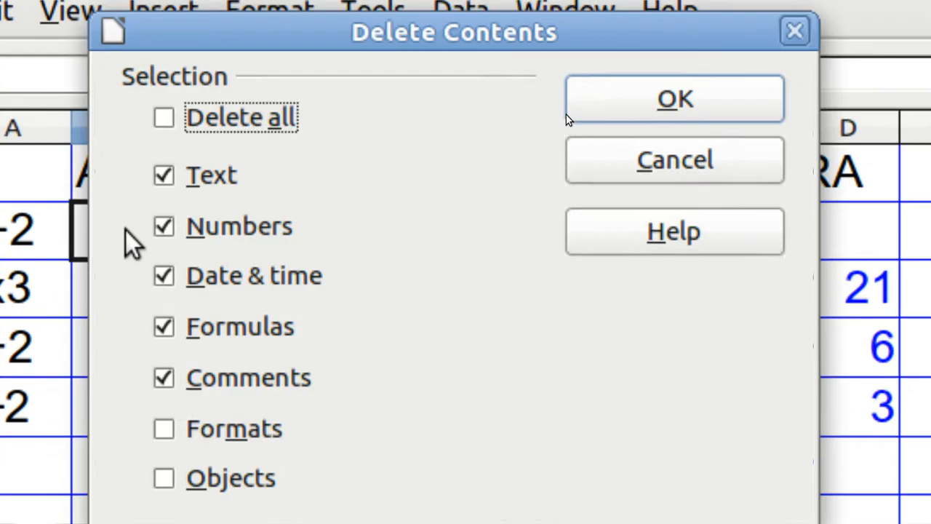
pyautogui.press('Return')
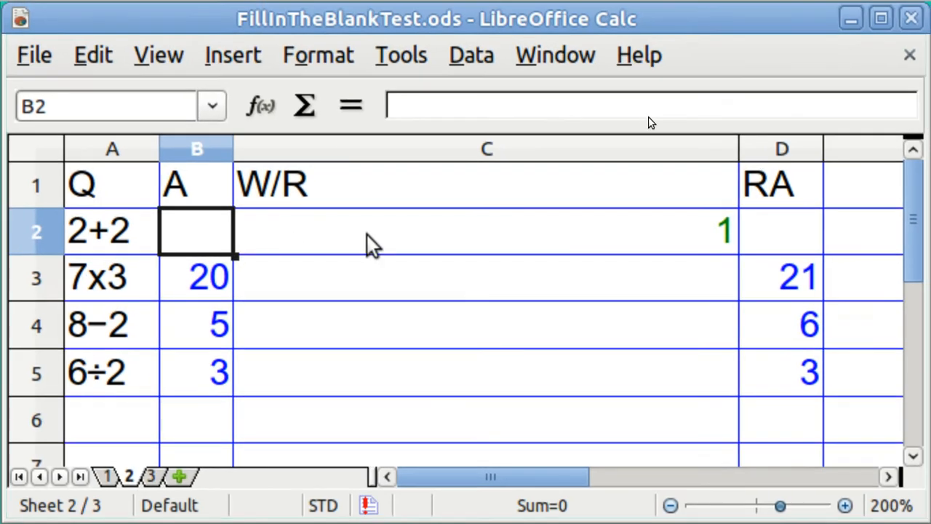
# Insert ifb2="","" right after the equals sign of the C2 formula to begin a check for a blank answer.
pyautogui.click(709, 247)
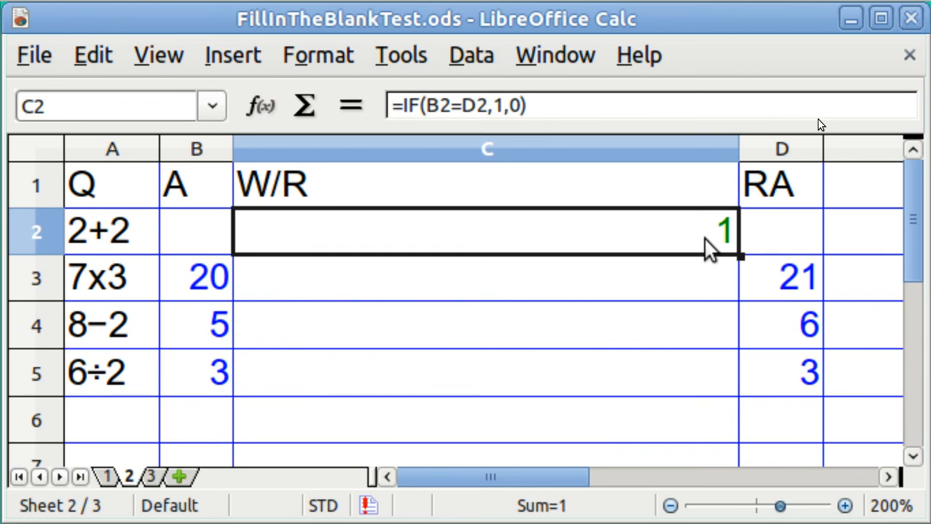
pyautogui.doubleClick(709, 247)
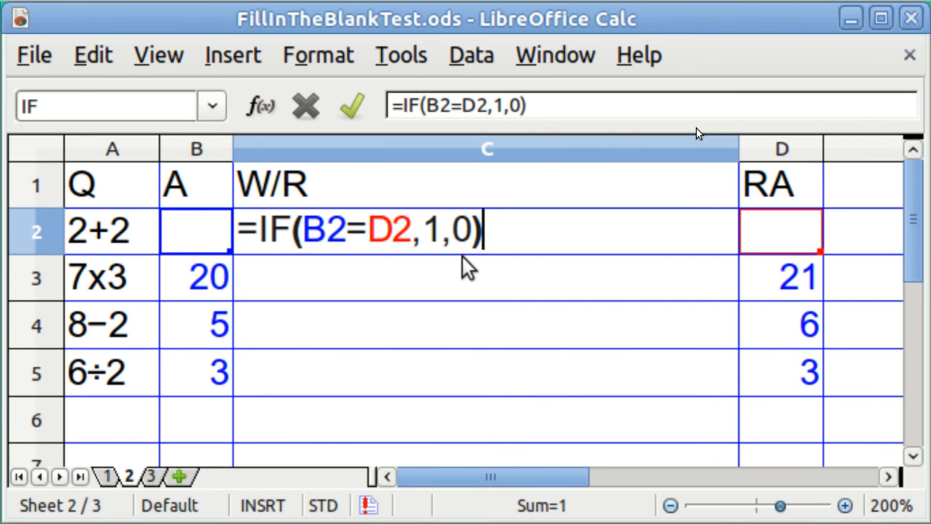
pyautogui.press('Left')
pyautogui.press('Left')
pyautogui.press('Left')
pyautogui.press('Left')
pyautogui.press('Left')
pyautogui.press('Left')
pyautogui.press('Left')
pyautogui.press('Left')
pyautogui.press('Left')
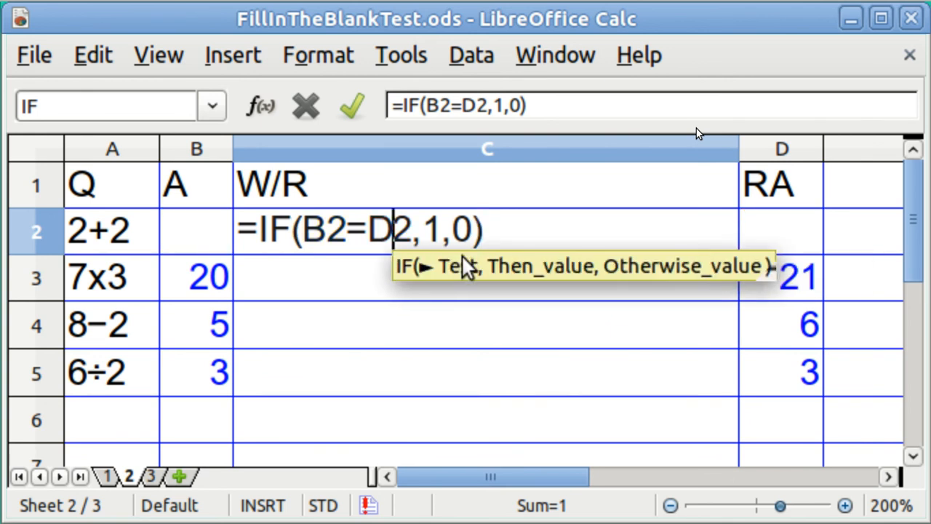
pyautogui.press('Left')
pyautogui.press('Left')
pyautogui.press('Left')
pyautogui.press('Left')
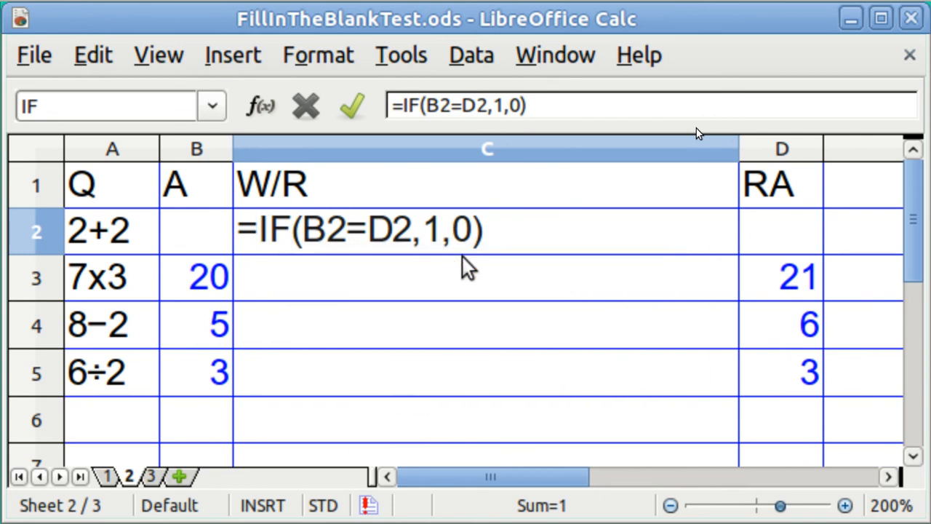
pyautogui.write('if')
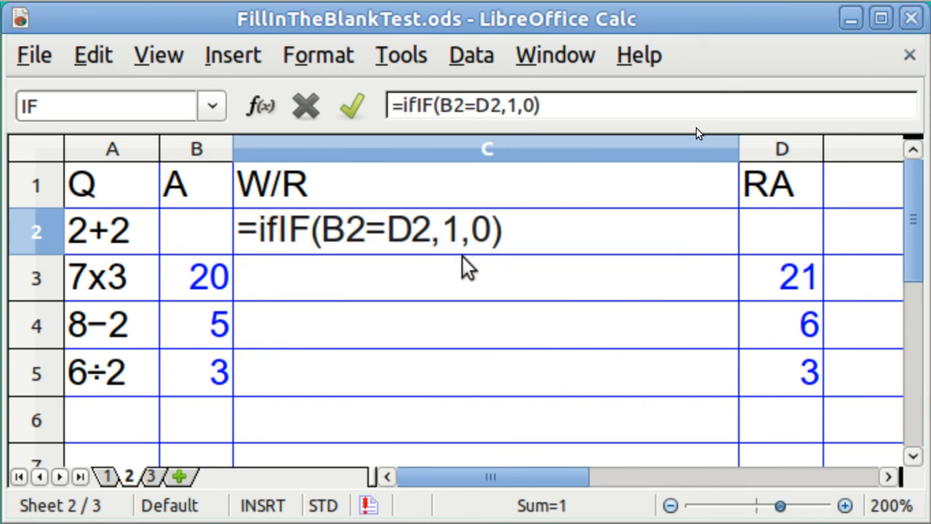
pyautogui.write('b')
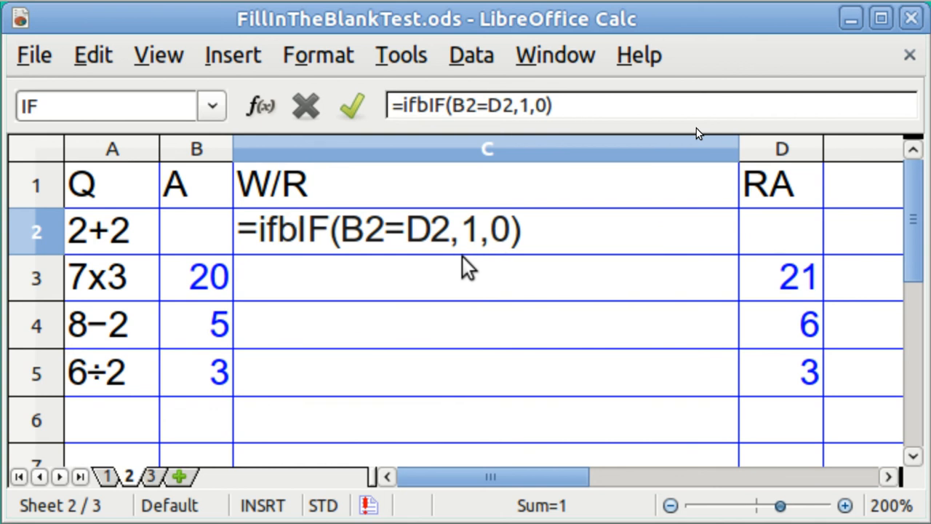
pyautogui.write('2')
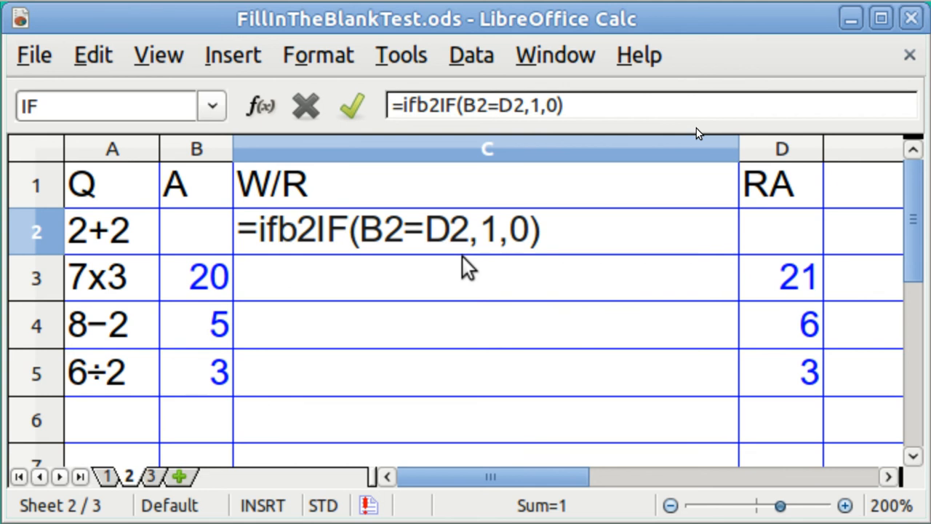
pyautogui.write('=')
pyautogui.write('"",')
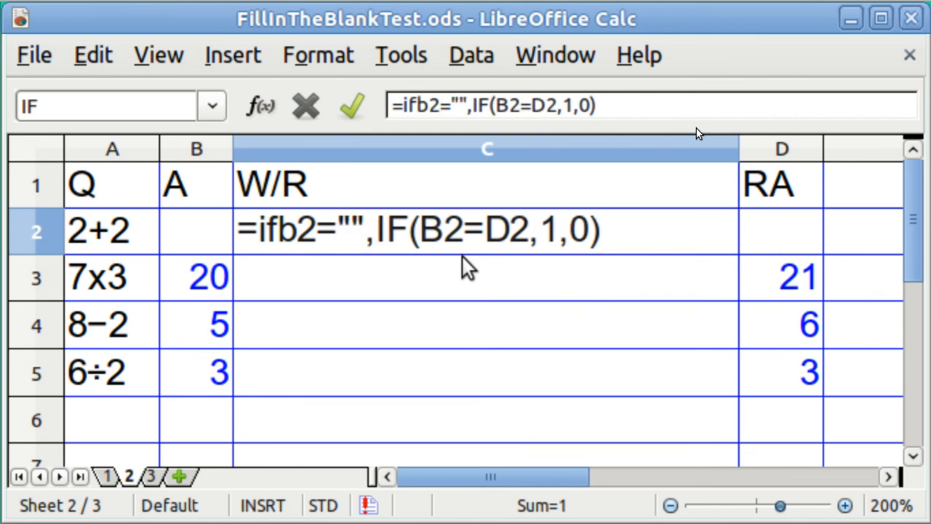
pyautogui.write('""')
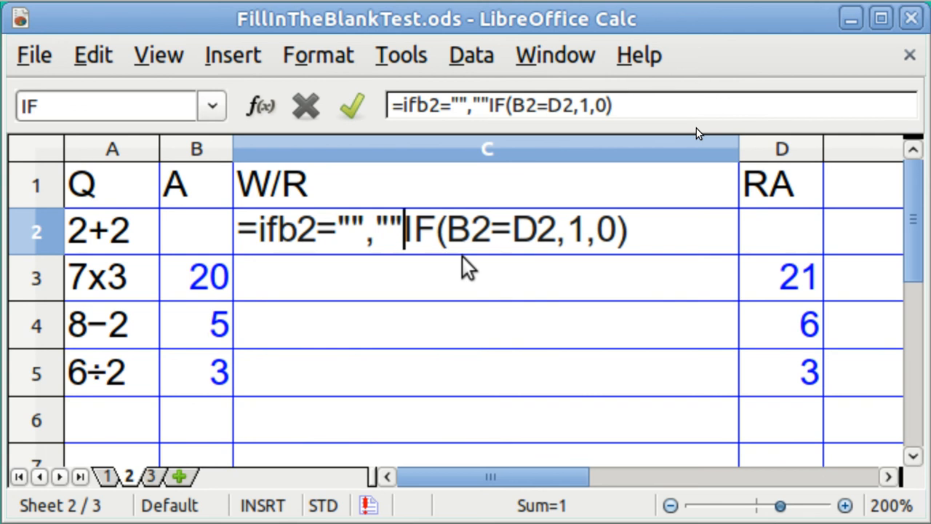
# Add the missing parentheses and comma so C2 holds =if(b2="","",IF(B2=D2,1,0)), commit the formula and reselect the cell.
pyautogui.press('Left')
pyautogui.press('Left')
pyautogui.press('Left')
pyautogui.press('Left')
pyautogui.press('Left')
pyautogui.press('Left')
pyautogui.press('Left')
pyautogui.press('Left')
pyautogui.write('(')
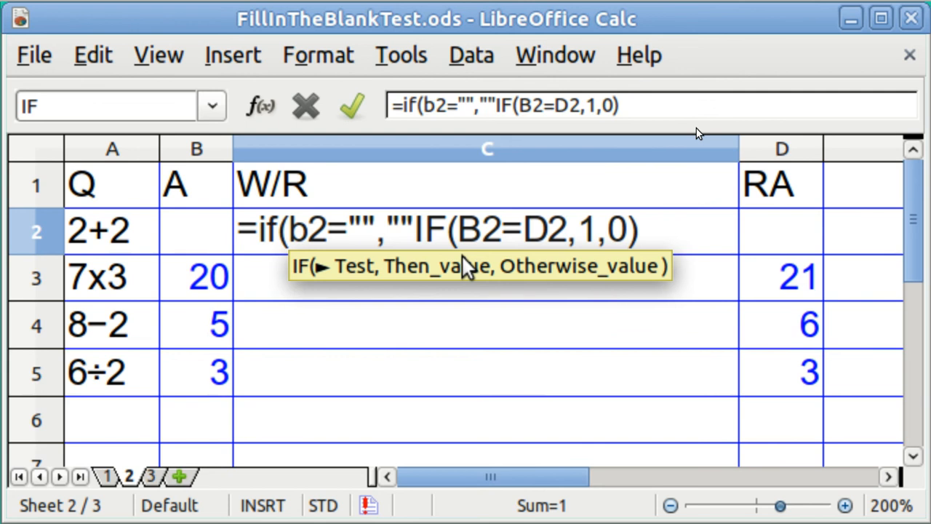
pyautogui.press('Right')
pyautogui.press('Right')
pyautogui.press('Right')
pyautogui.press('Right')
pyautogui.press('Right')
pyautogui.press('Right')
pyautogui.press('Right')
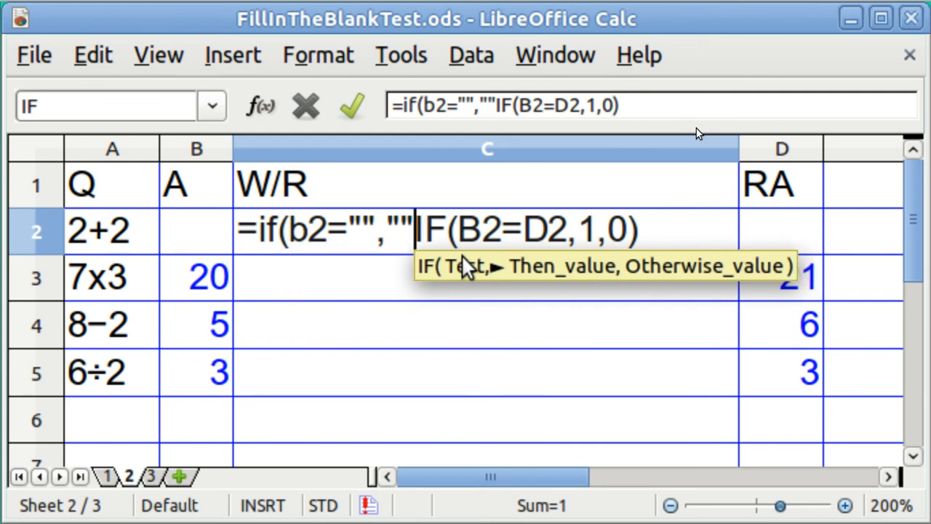
pyautogui.write(',')
pyautogui.press('Right')
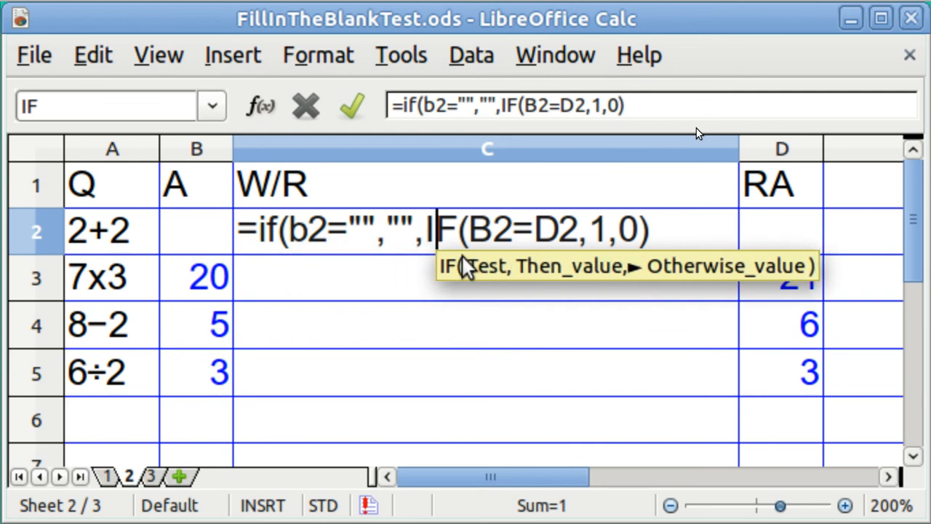
pyautogui.press('End')
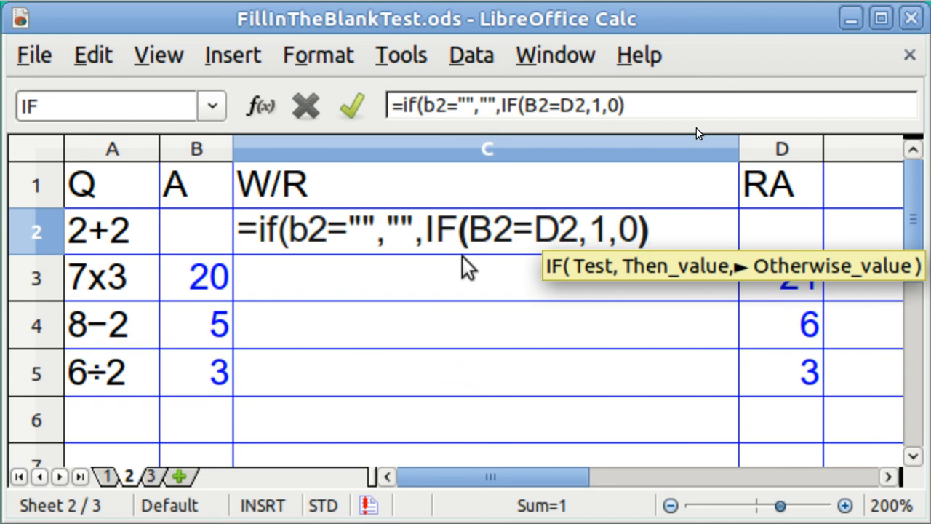
pyautogui.write(')')
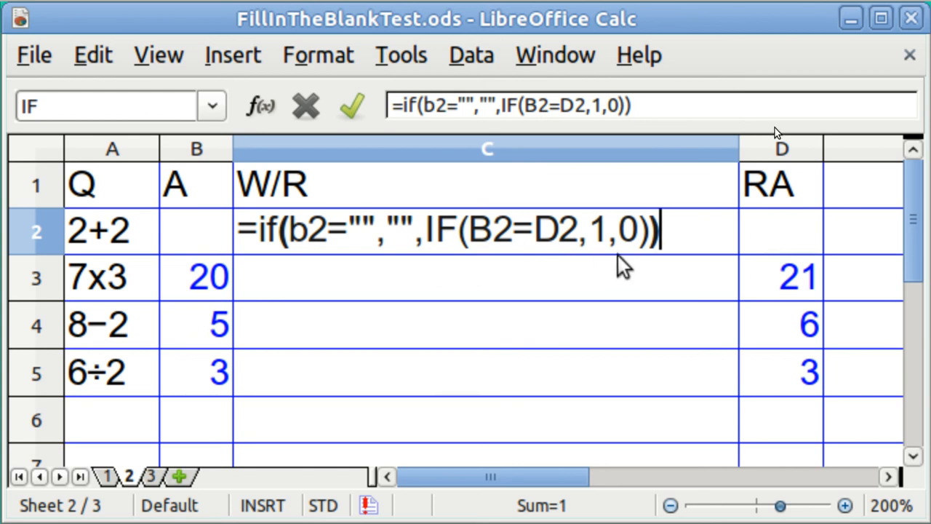
pyautogui.press('Return')
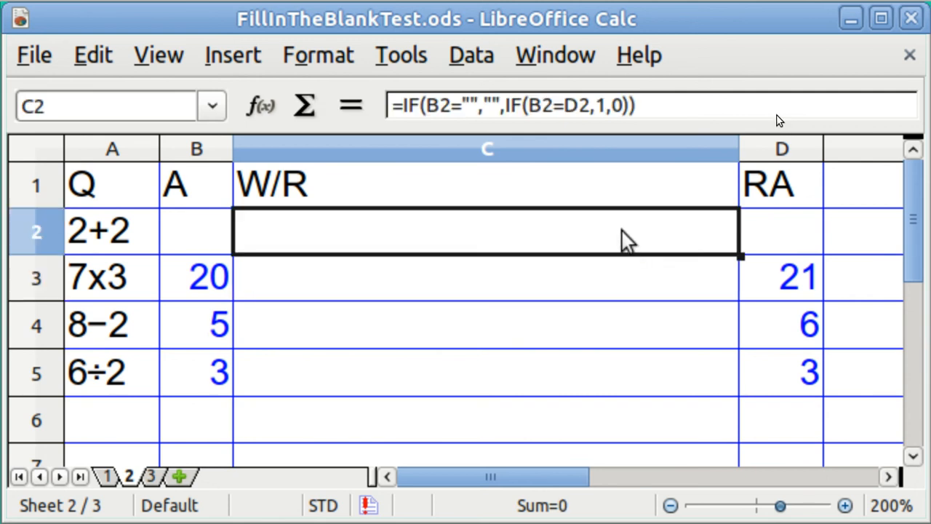
pyautogui.click(622, 240)
# Enter 4 as the right answer for 2+2 in D2.
pyautogui.click(770, 242)
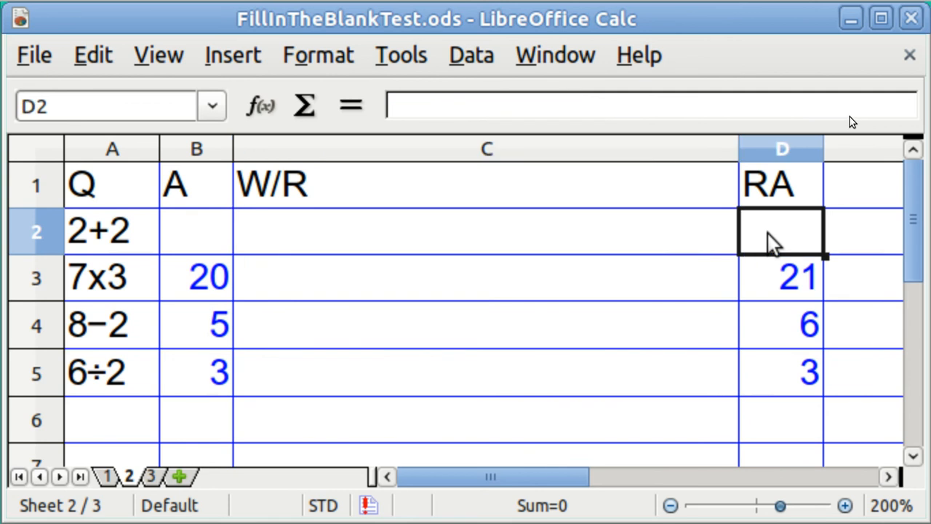
pyautogui.write('4')
pyautogui.press('Return')
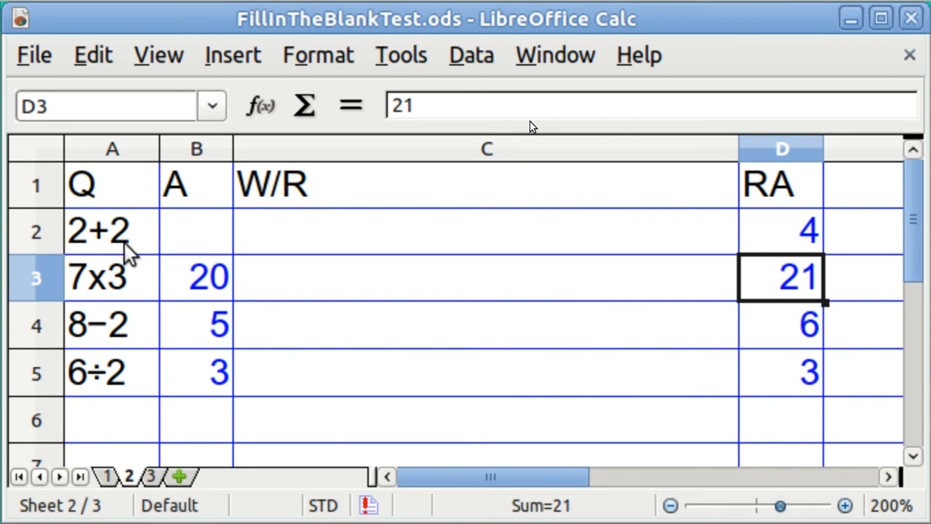
# Test the nested scoring formula by entering the wrong answer 3 in B2, and replace it with the correct answer 4.
pyautogui.click(196, 236)
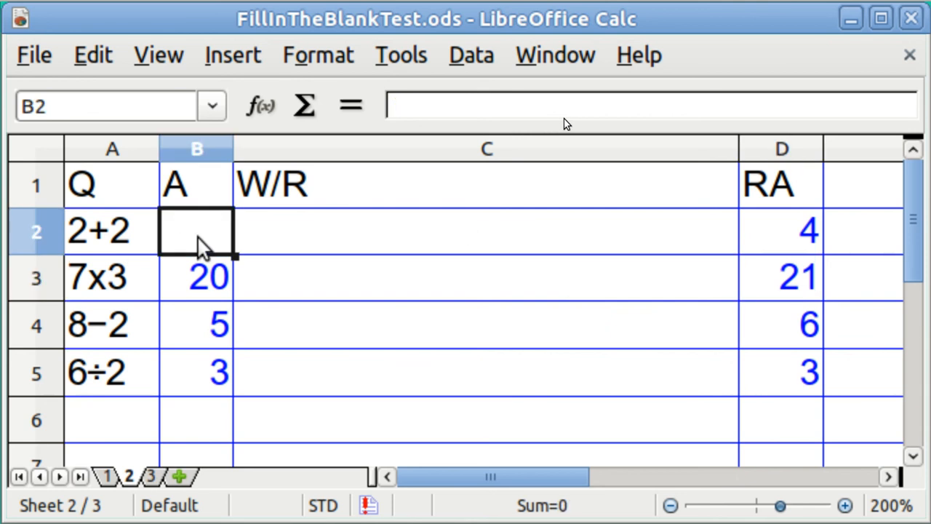
pyautogui.write('3')
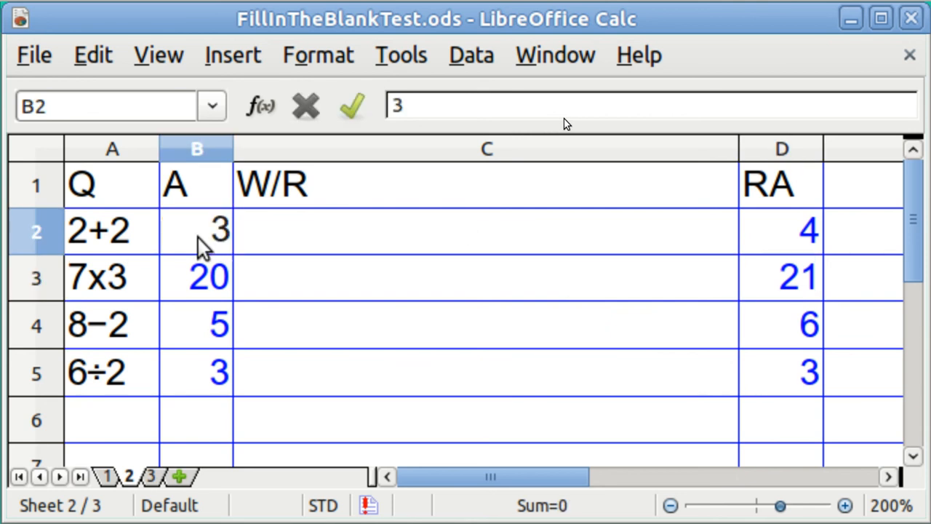
pyautogui.press('Return')
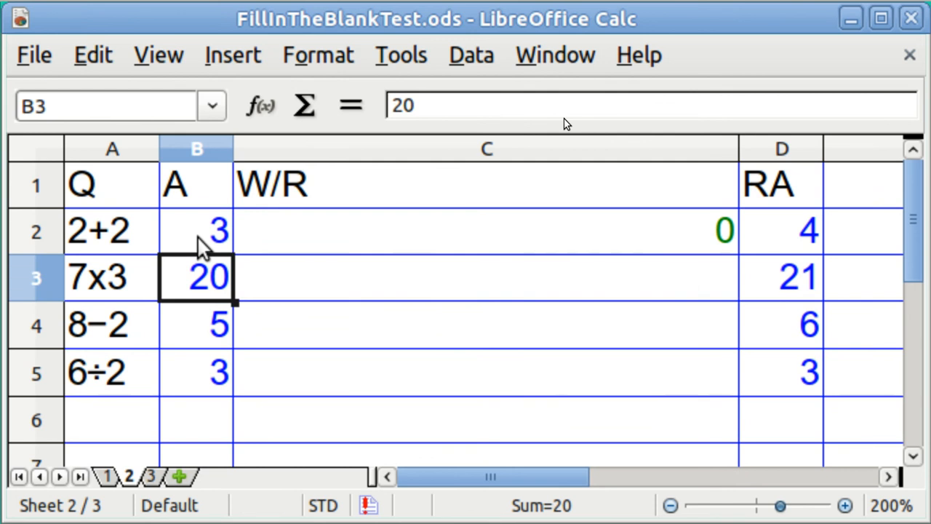
pyautogui.click(202, 248)
pyautogui.write('4')
pyautogui.press('Return')
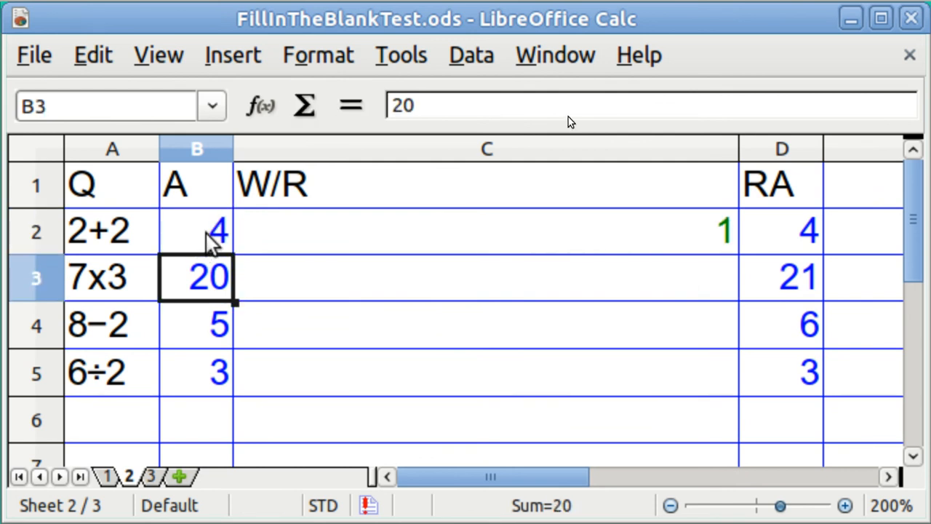
# Clear the answer from B2 while keeping its formats, to test the nested formula with a blank answer.
pyautogui.click(207, 245)
pyautogui.press('BackSpace')
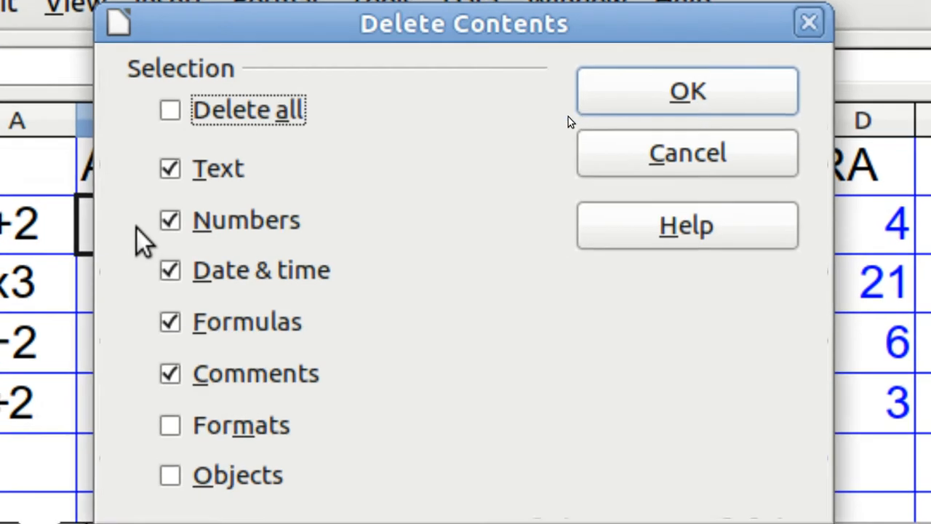
pyautogui.press('Return')
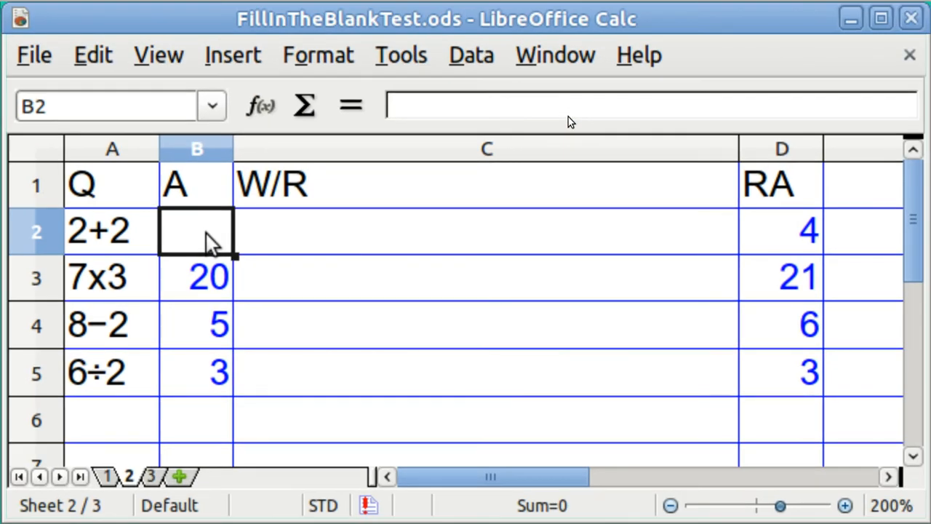
# Remove the outer blank check from the formula in C2 so it reads =IF(B2=D2,1,0), and commit it.
pyautogui.click(300, 249)
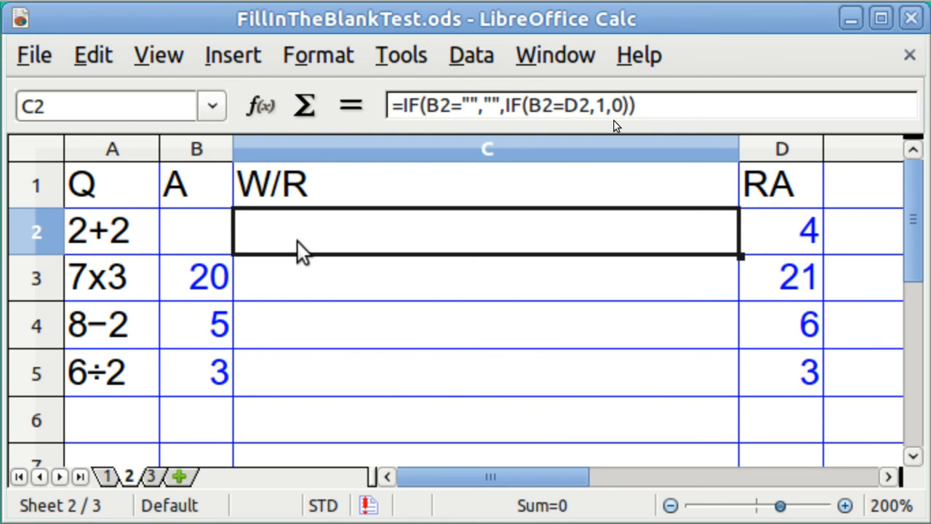
pyautogui.click(499, 105)
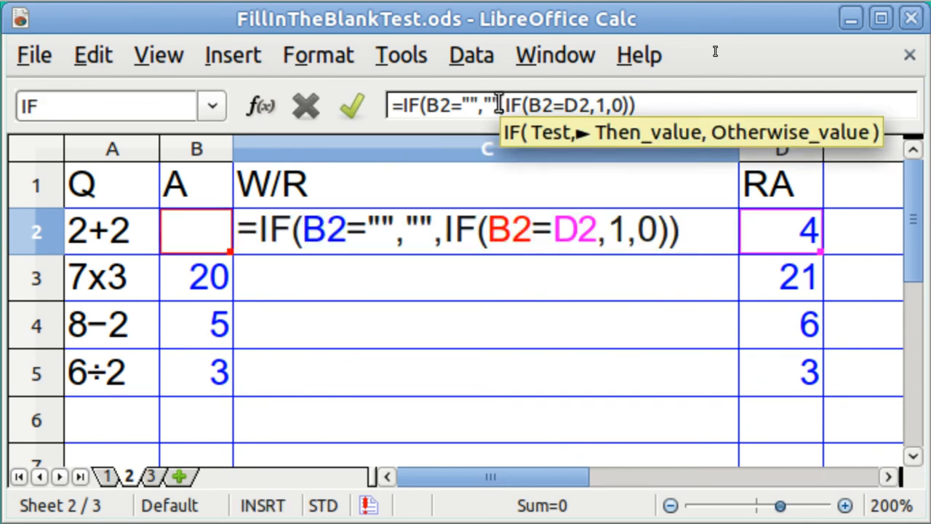
pyautogui.press('BackSpace')
pyautogui.press('BackSpace')
pyautogui.press('BackSpace')
pyautogui.press('BackSpace')
pyautogui.press('BackSpace')
pyautogui.press('BackSpace')
pyautogui.press('BackSpace')
pyautogui.press('BackSpace')
pyautogui.press('BackSpace')
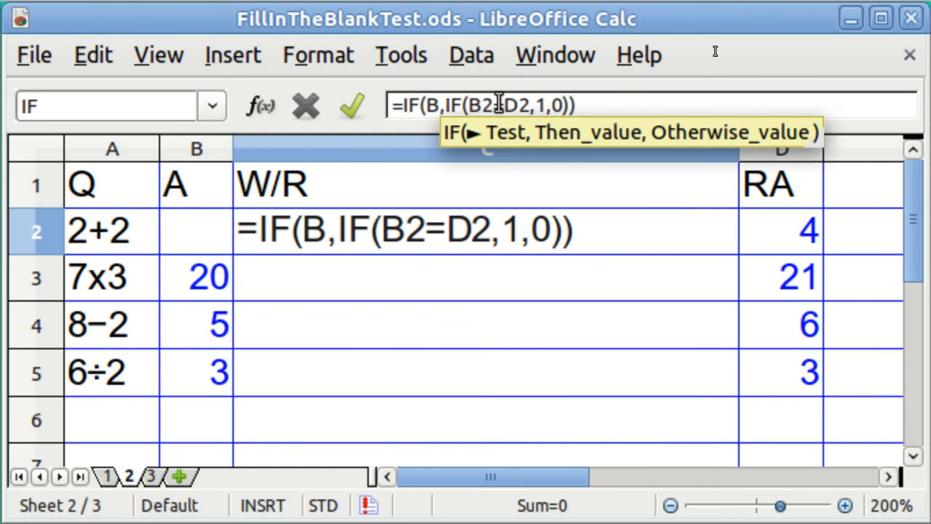
pyautogui.press('BackSpace')
pyautogui.press('BackSpace')
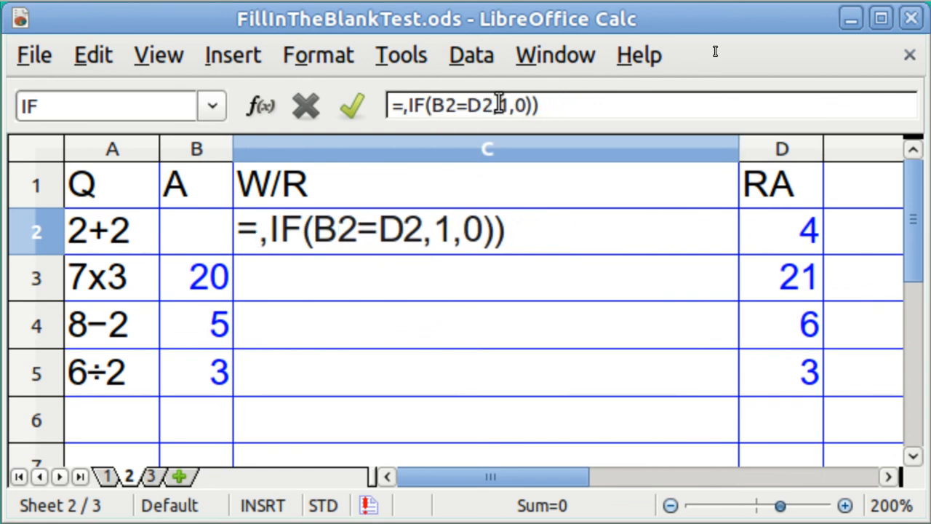
pyautogui.press('Delete')
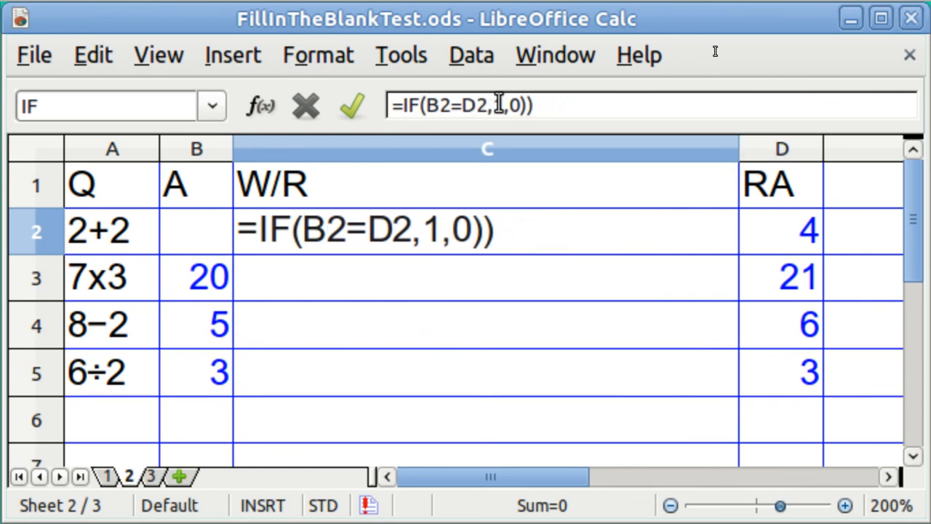
pyautogui.click(553, 106)
pyautogui.press('BackSpace')
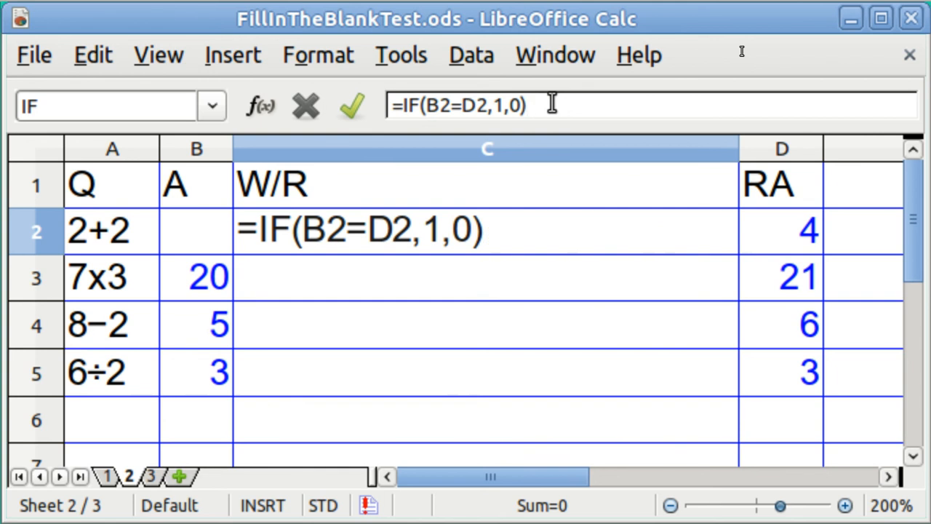
pyautogui.press('Return')
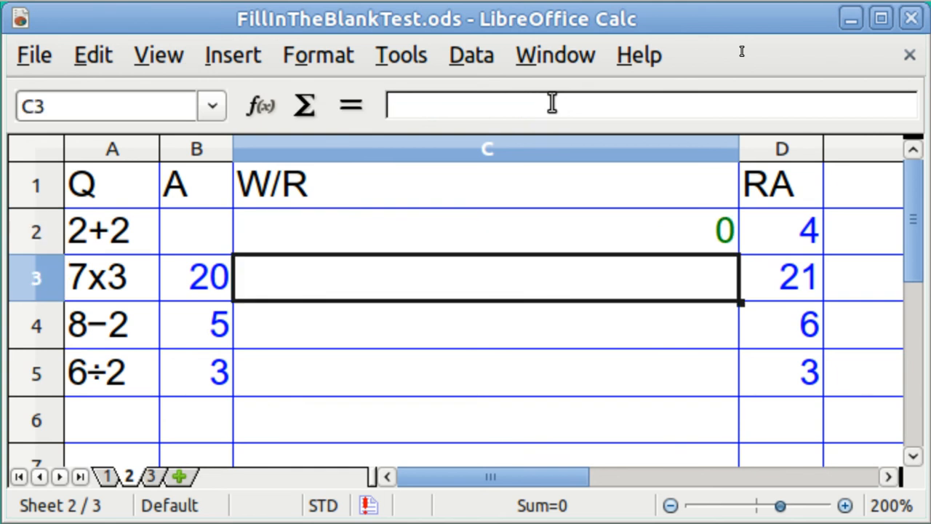
# Copy the scoring formula from C2 into C3:C5.
pyautogui.click(530, 235)
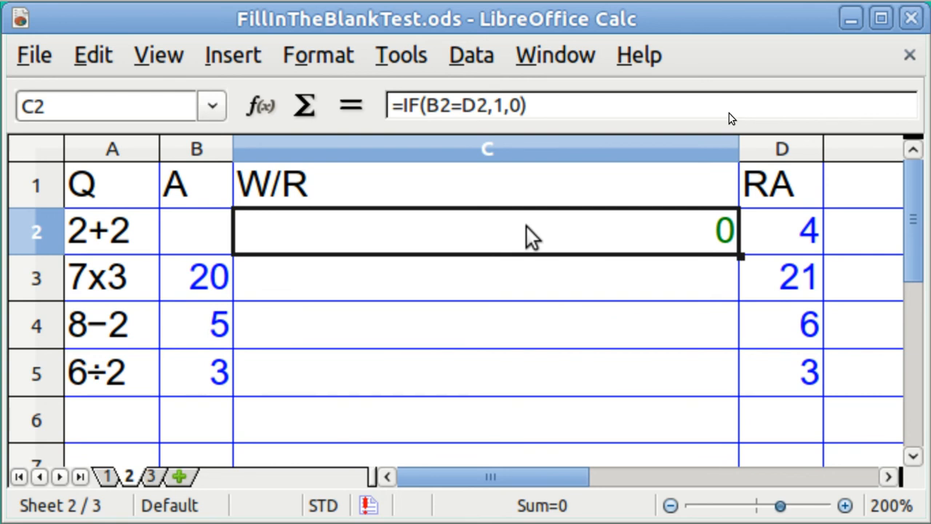
pyautogui.hotkey('ctrl', 'c')
pyautogui.press('Down')
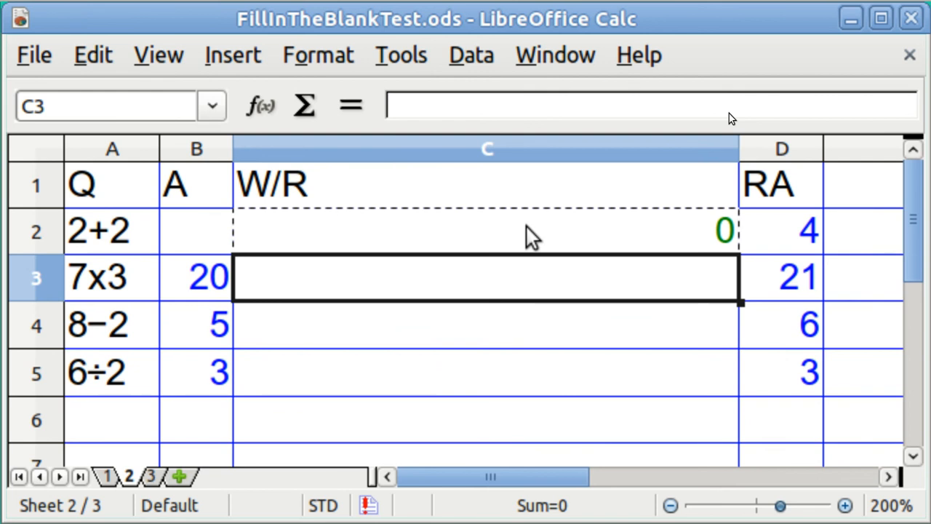
pyautogui.hotkey('shift', 'Down')
pyautogui.hotkey('shift', 'Down')
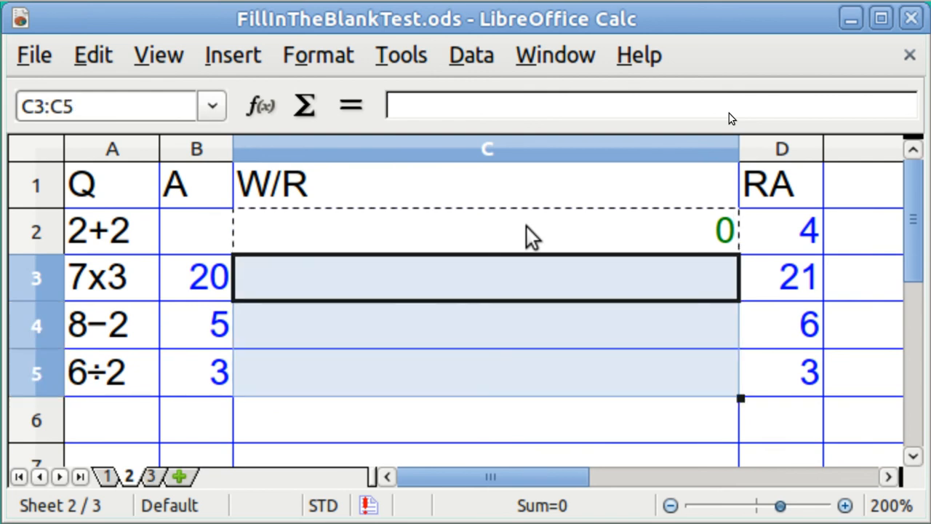
pyautogui.hotkey('ctrl', 'v')
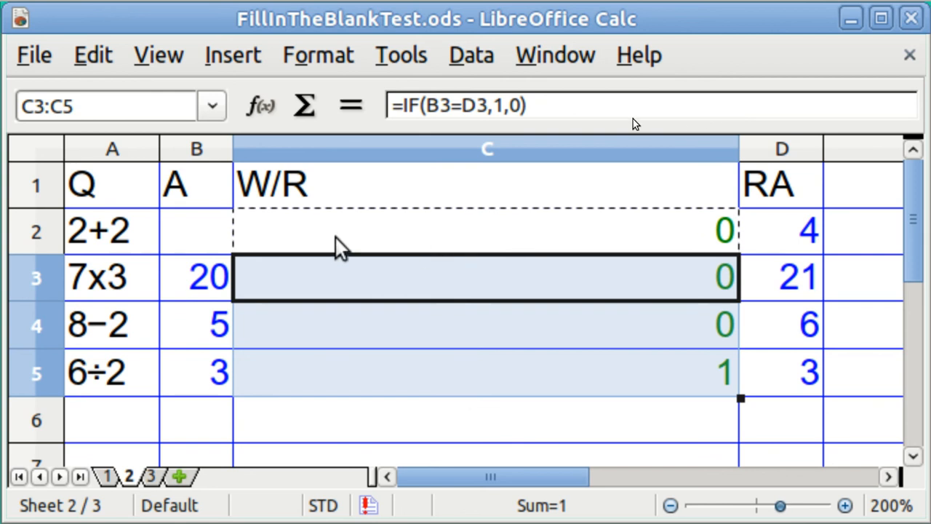
# Enter 4 as the answer to 2+2 in B2.
pyautogui.click(211, 230)
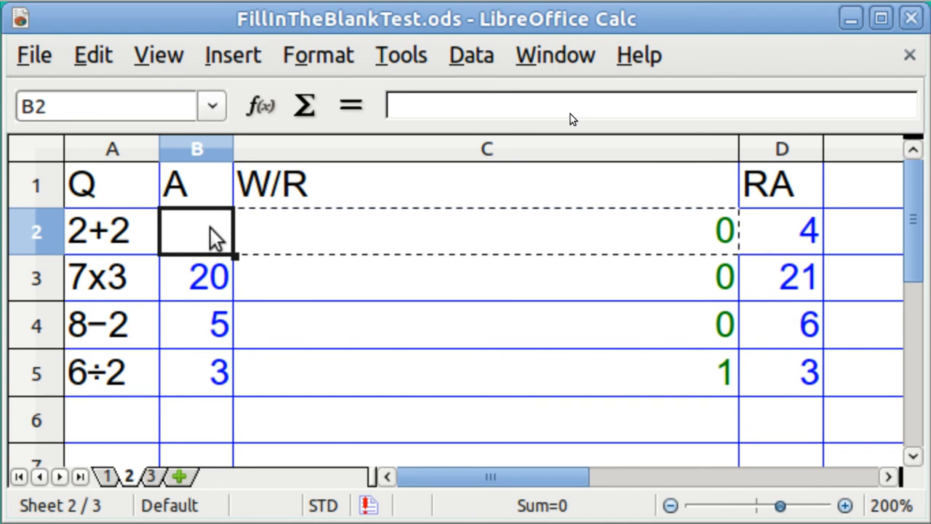
pyautogui.write('4')
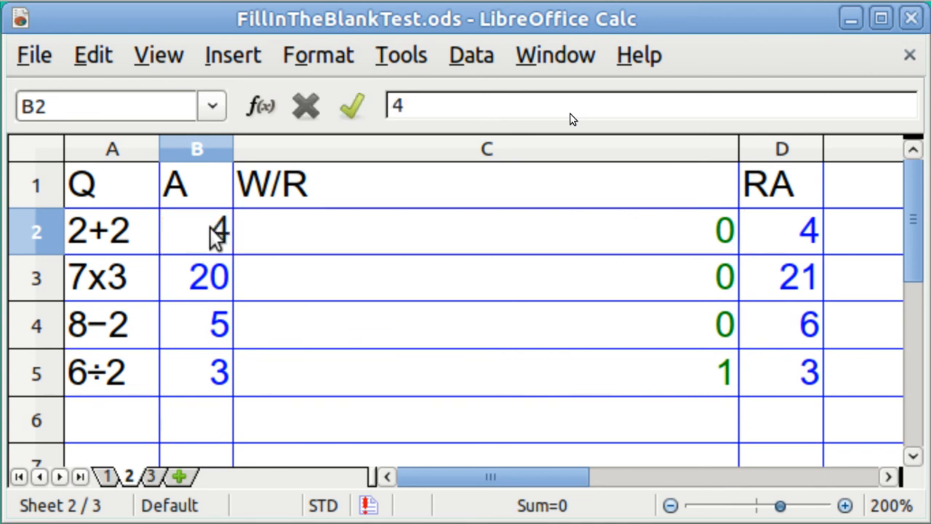
pyautogui.press('Return')
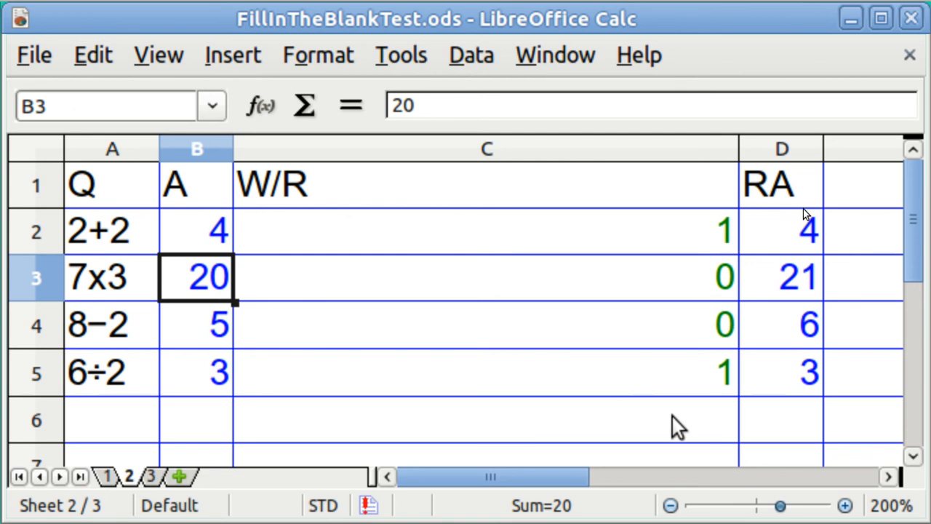
# Total the scores in C6 with the formula =SUM(C2:C5).
pyautogui.click(692, 419)
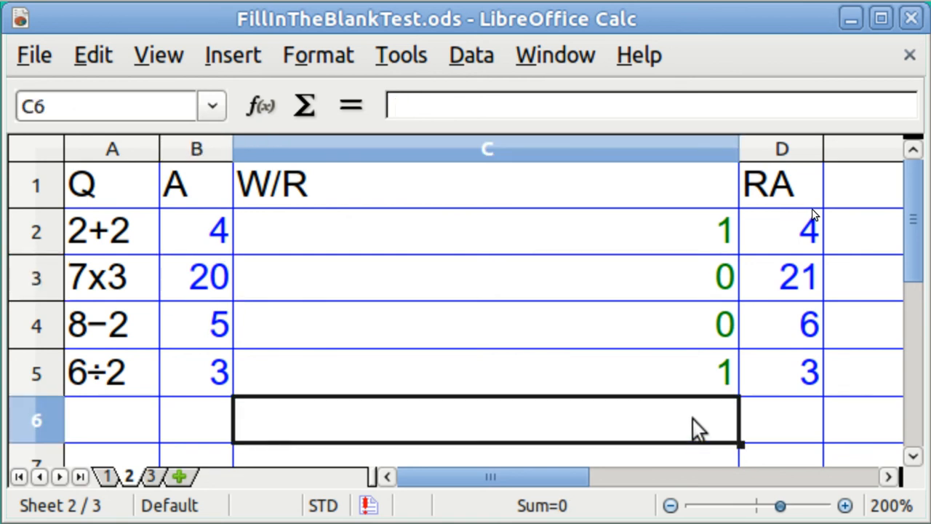
pyautogui.click(315, 109)
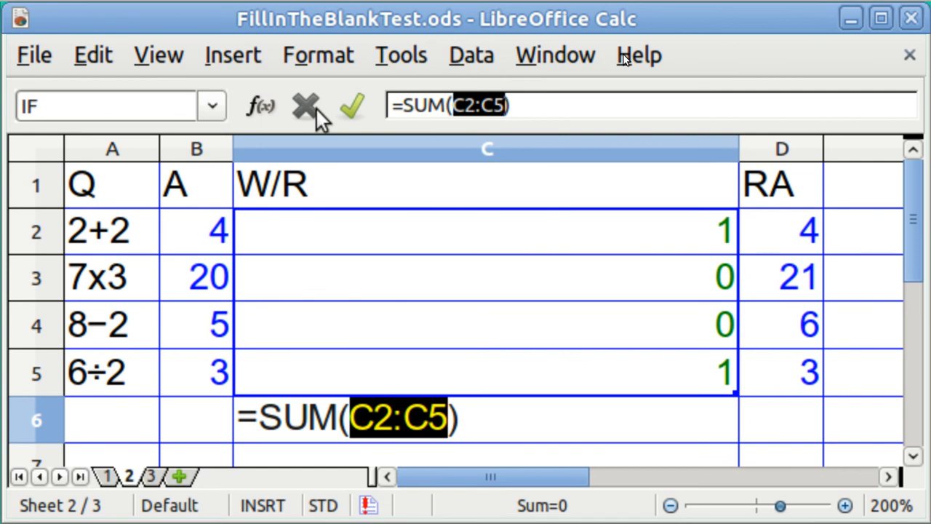
pyautogui.press('Return')
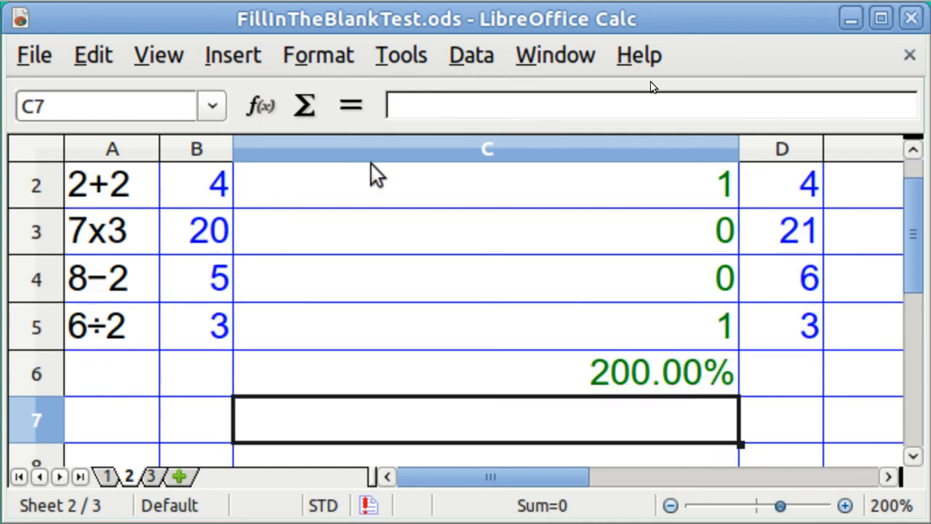
# Format the total in C6 as a Number with 2 decimal places instead of a percentage.
pyautogui.click(596, 386)
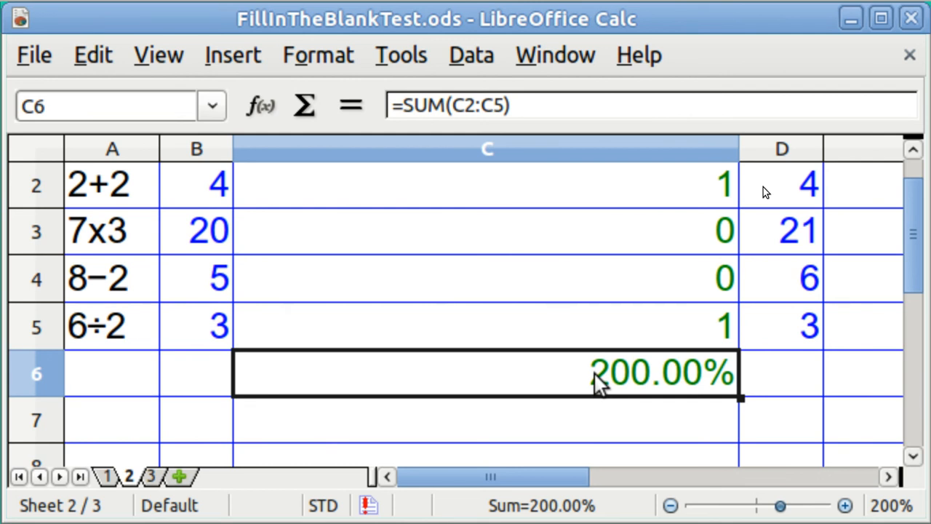
pyautogui.click(327, 67)
pyautogui.click(349, 135)
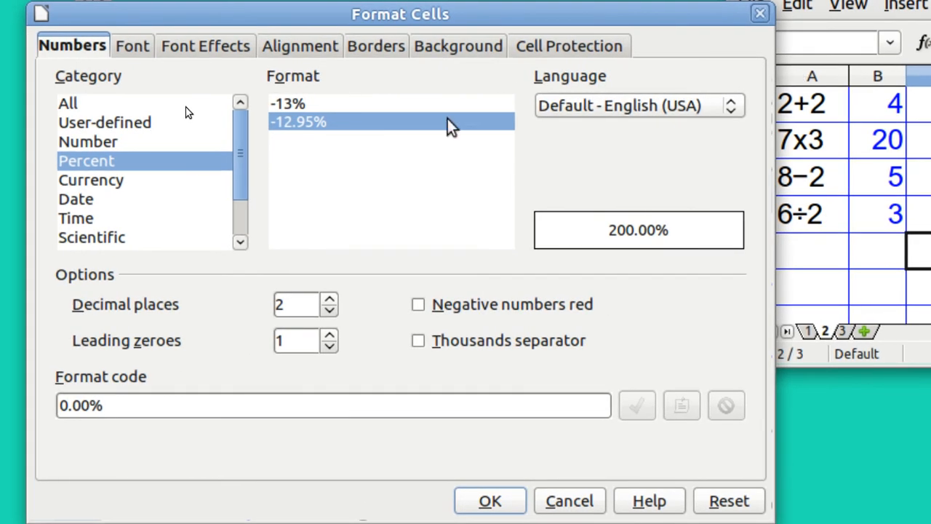
pyautogui.click(111, 142)
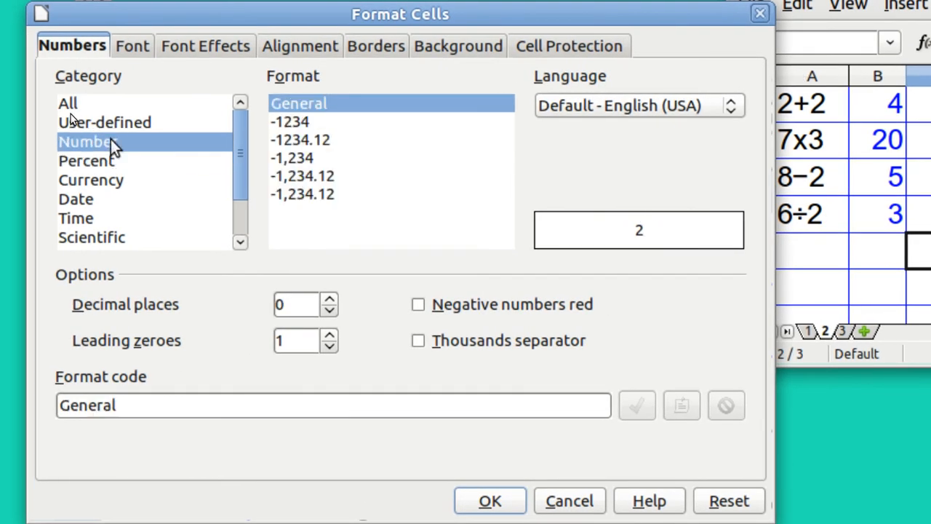
pyautogui.click(331, 300)
pyautogui.click(331, 299)
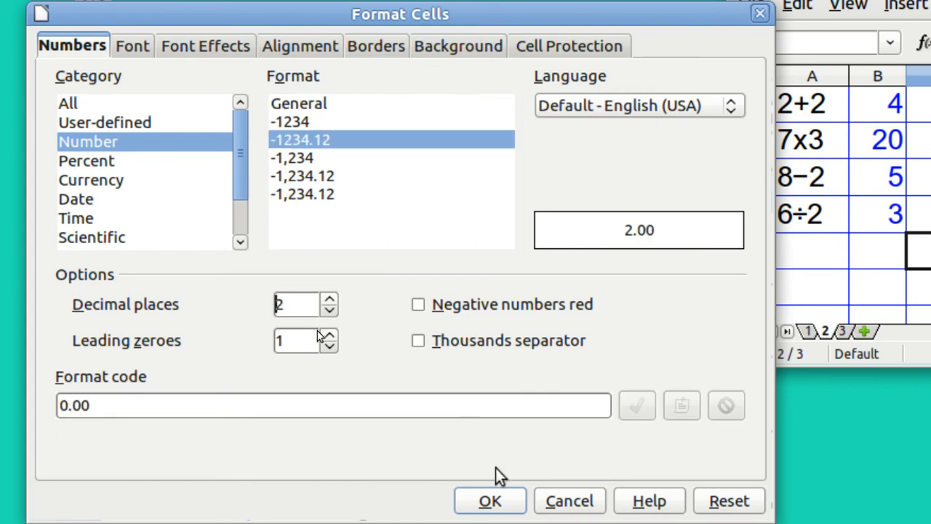
pyautogui.click(490, 502)
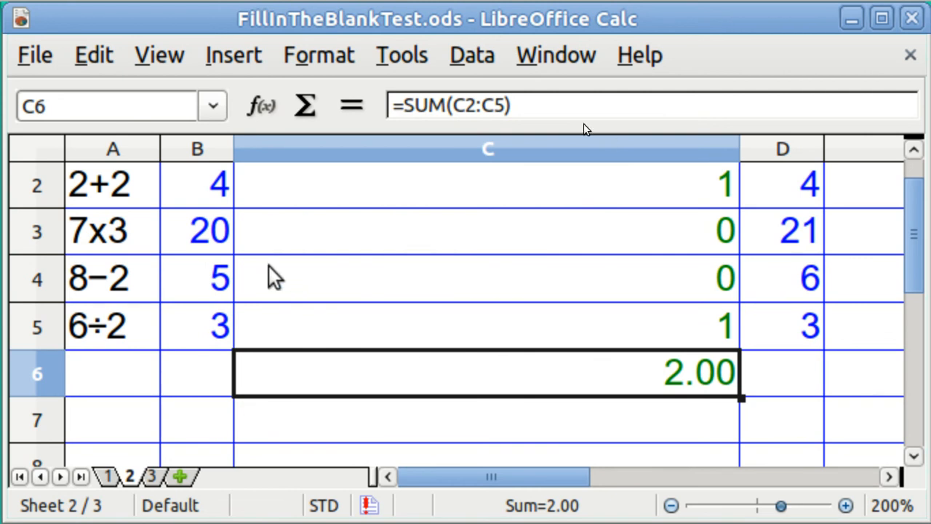
# Replace the wrong answers with the correct ones: 21 in B3 and 6 in B4.
pyautogui.click(218, 240)
pyautogui.write('21')
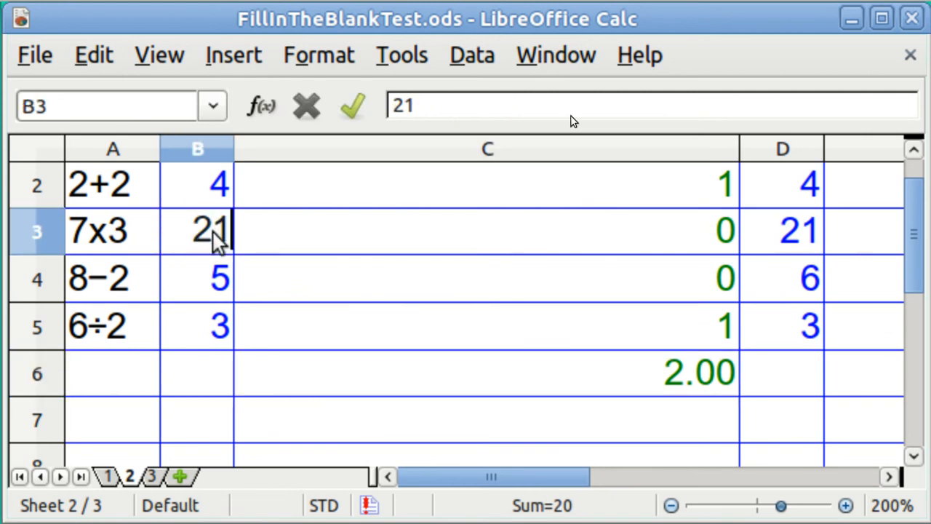
pyautogui.press('Return')
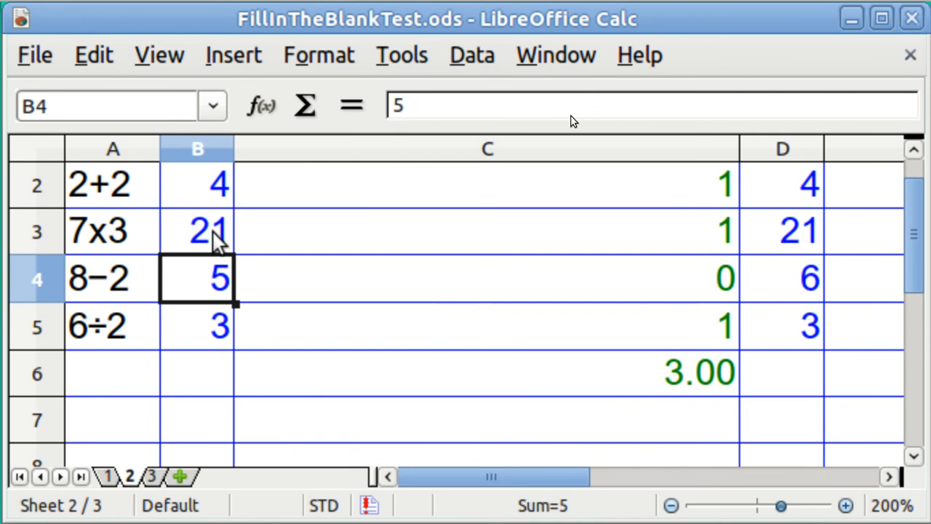
pyautogui.press('Down')
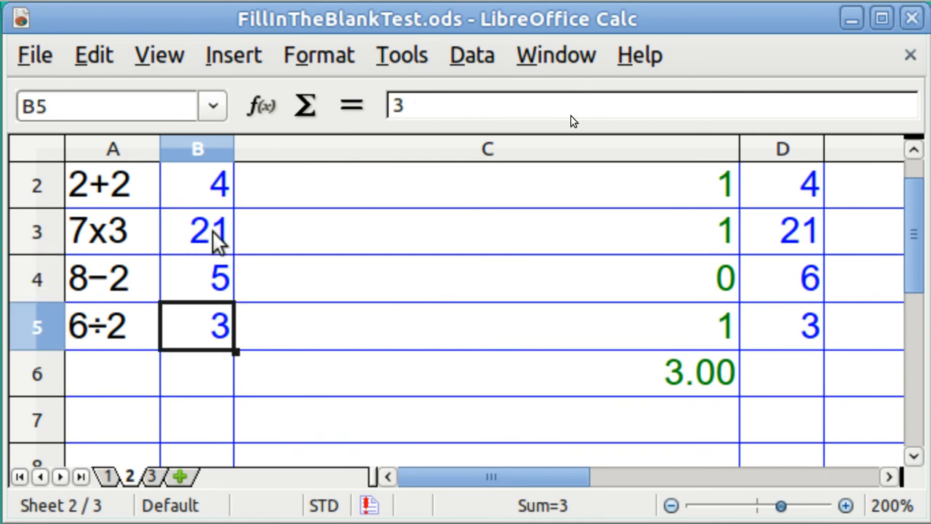
pyautogui.click(219, 286)
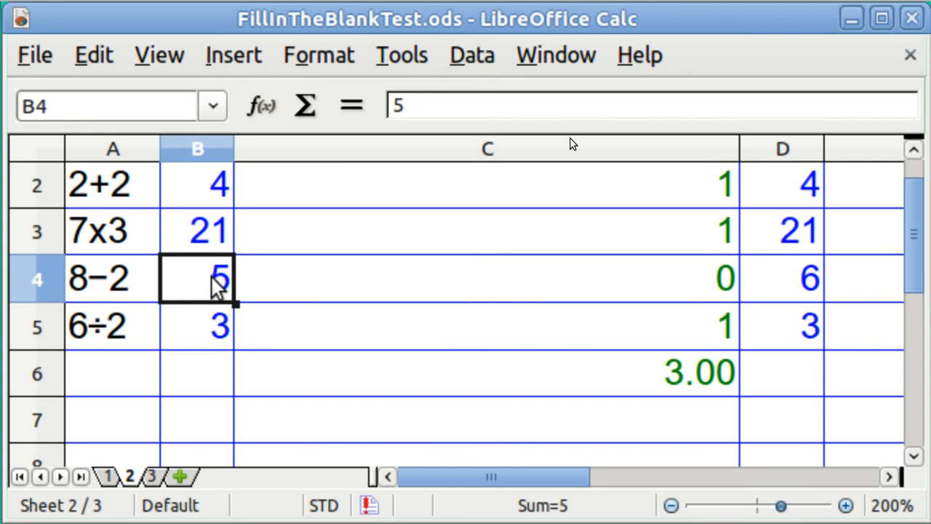
pyautogui.write('6')
pyautogui.press('Return')
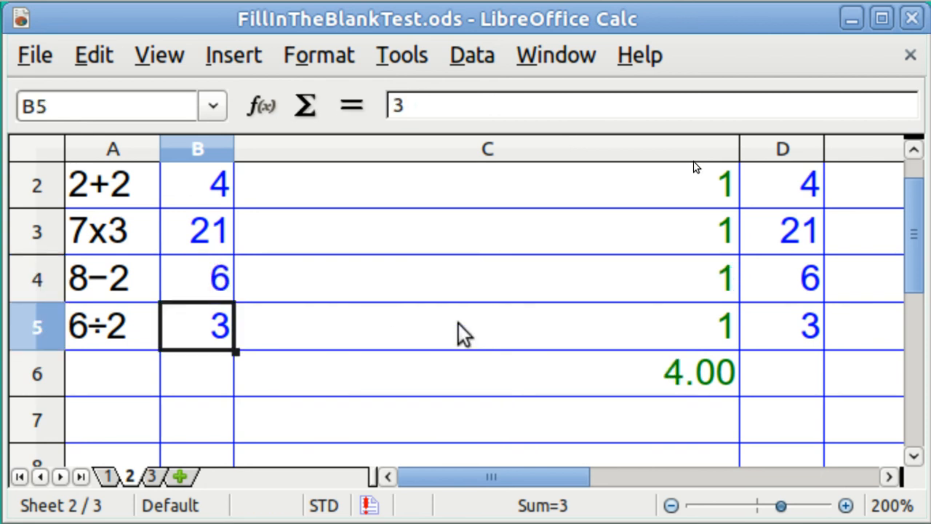
# Extend the total formula in C6 to divide by the number of questions: =SUM(C2:C5)/COUNT(C2:C5).
pyautogui.click(529, 366)
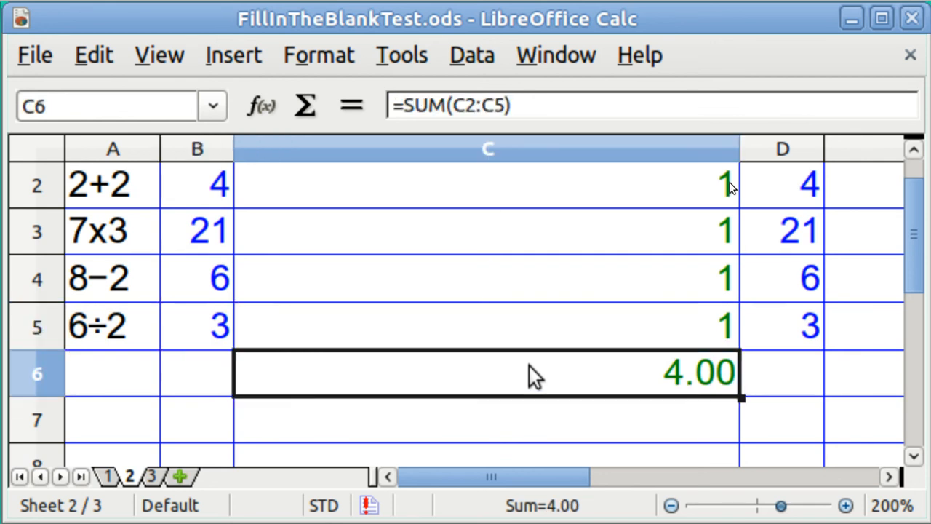
pyautogui.click(526, 106)
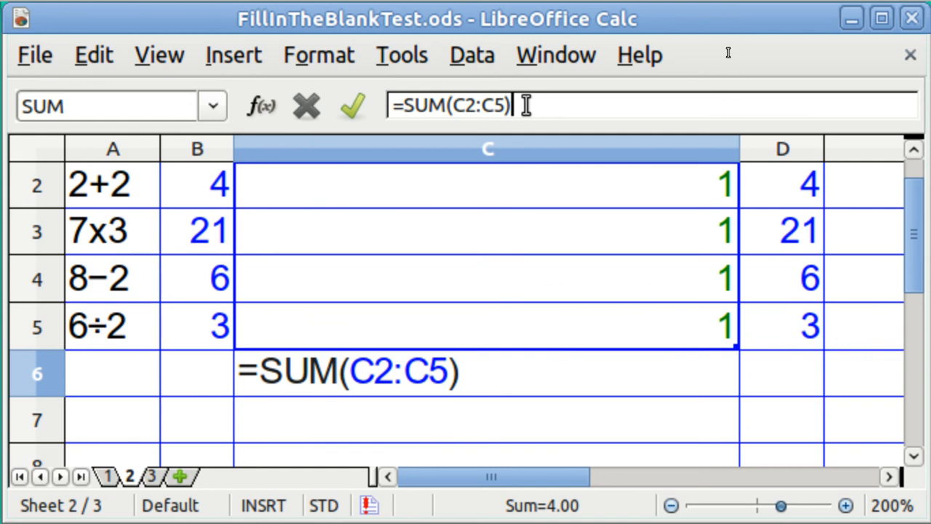
pyautogui.click(447, 105)
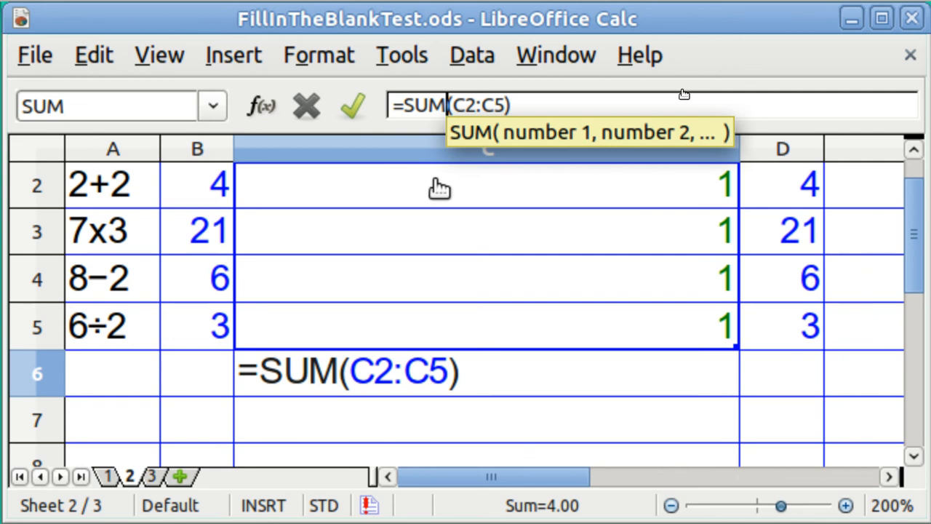
pyautogui.click(518, 106)
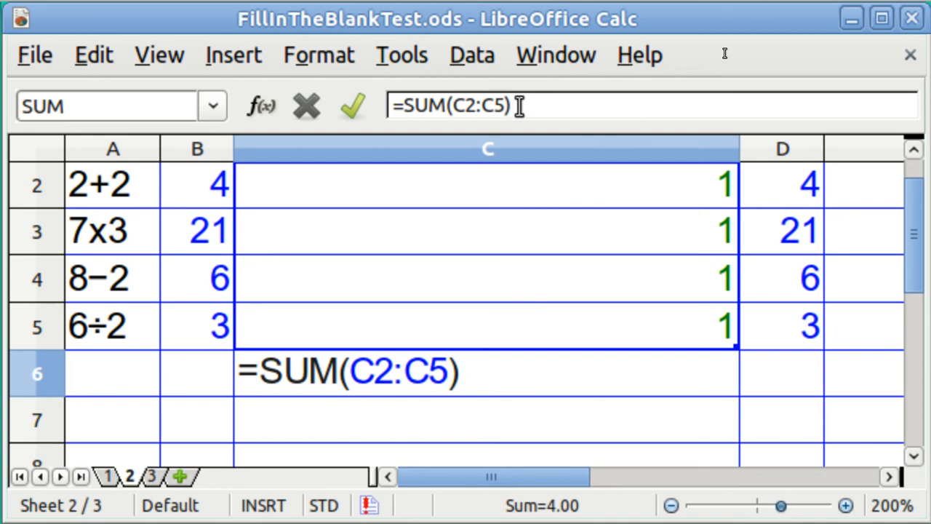
pyautogui.write('/')
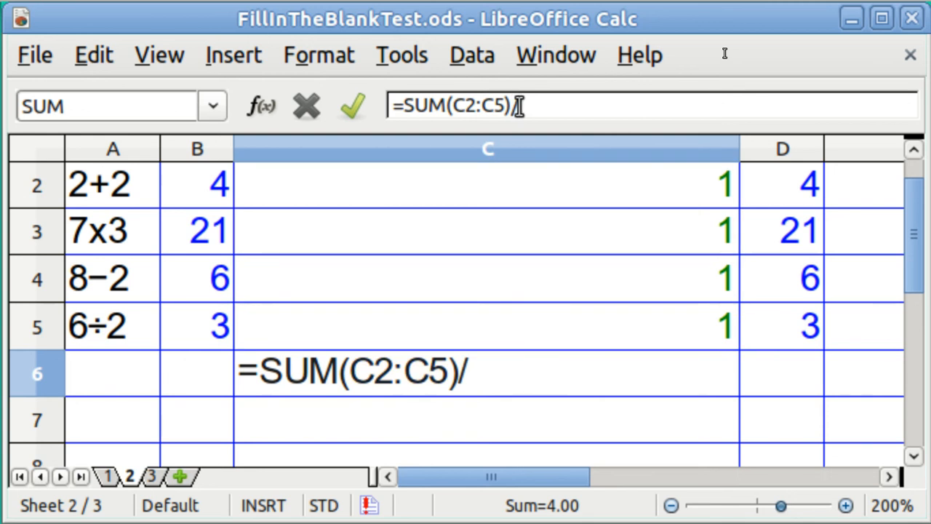
pyautogui.write('count')
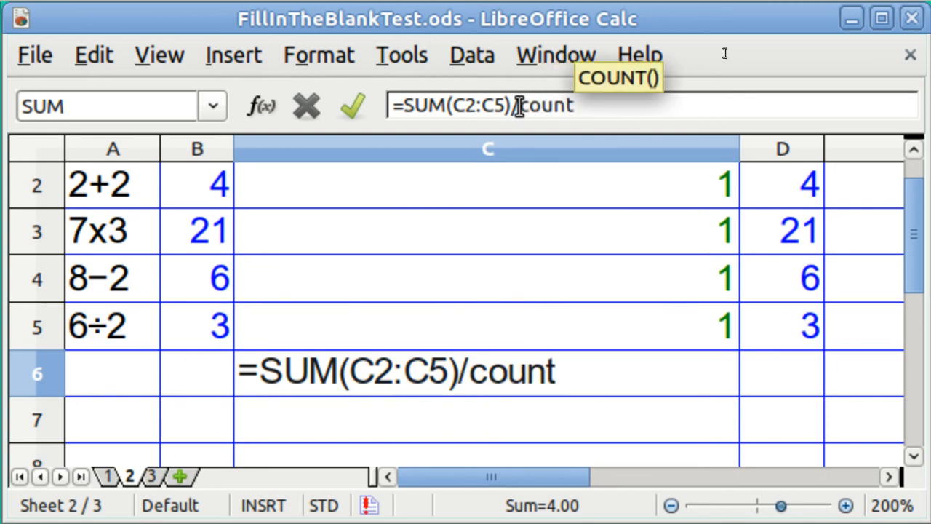
pyautogui.write('(c')
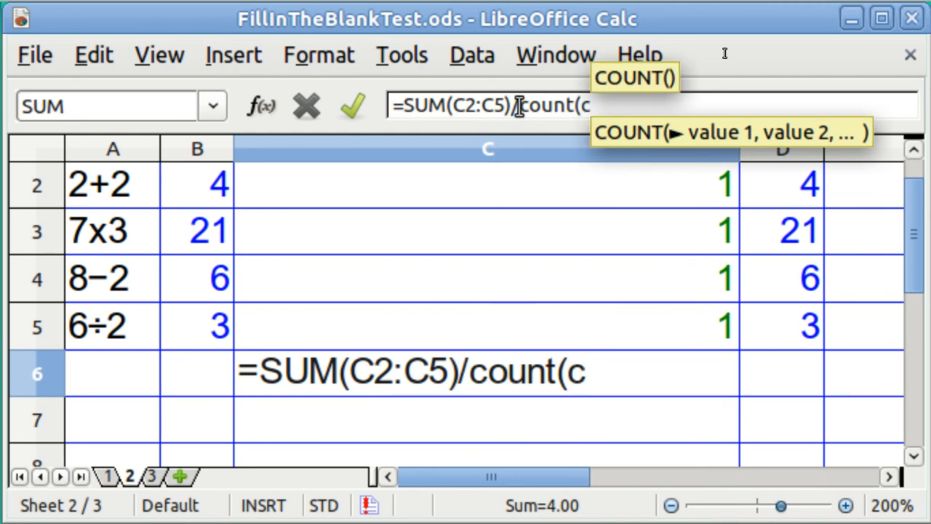
pyautogui.write('2:c')
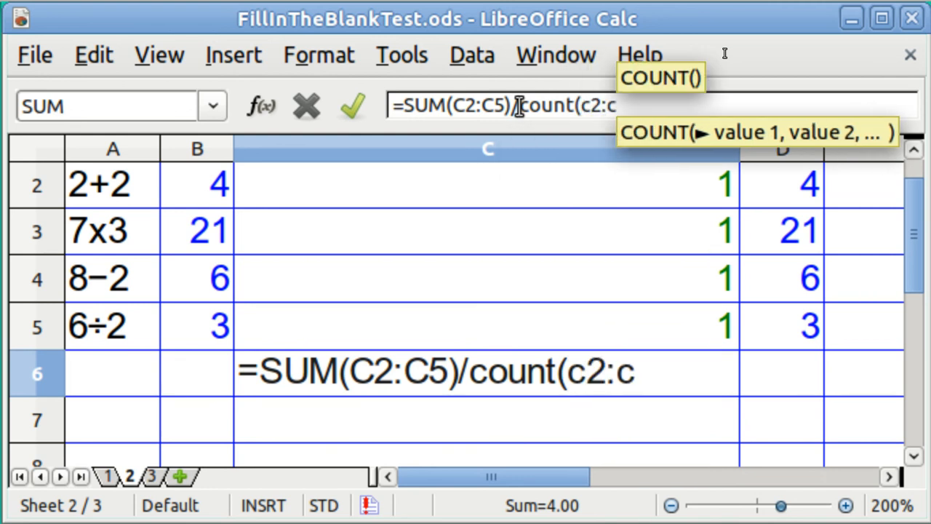
pyautogui.write('5)')
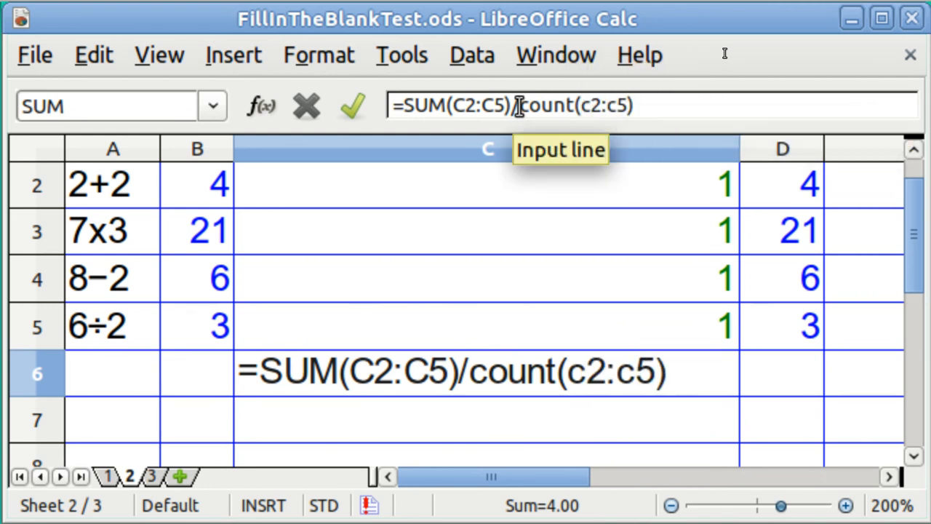
pyautogui.press('Return')
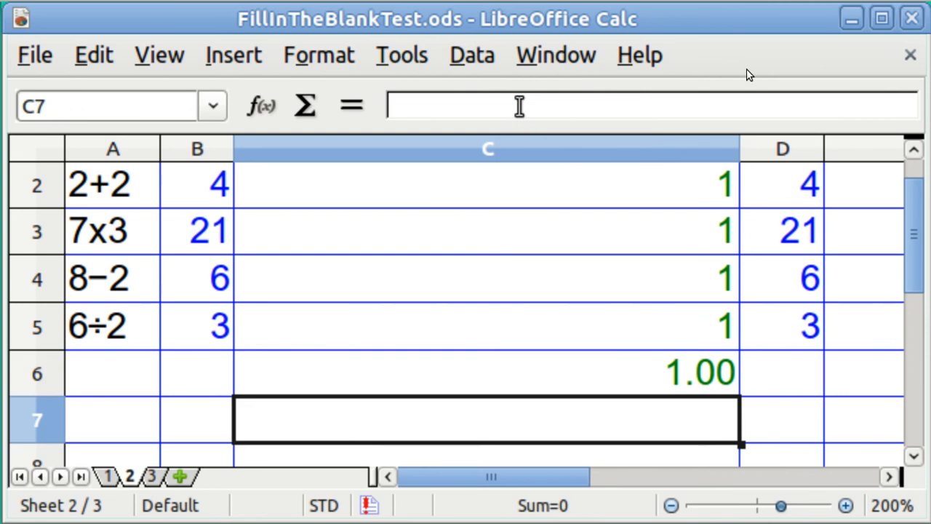
# Format the grade in C6 as Percent with 2 decimal places.
pyautogui.click(644, 381)
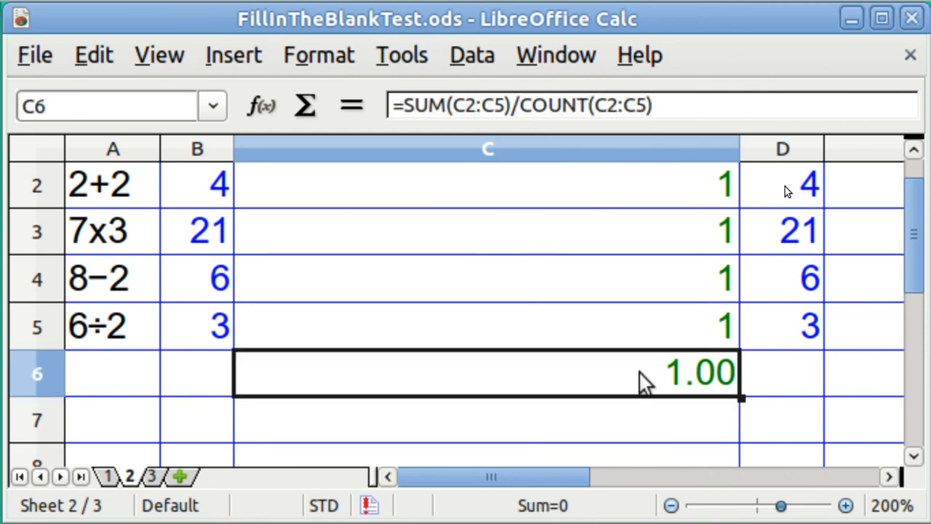
pyautogui.rightClick(642, 382)
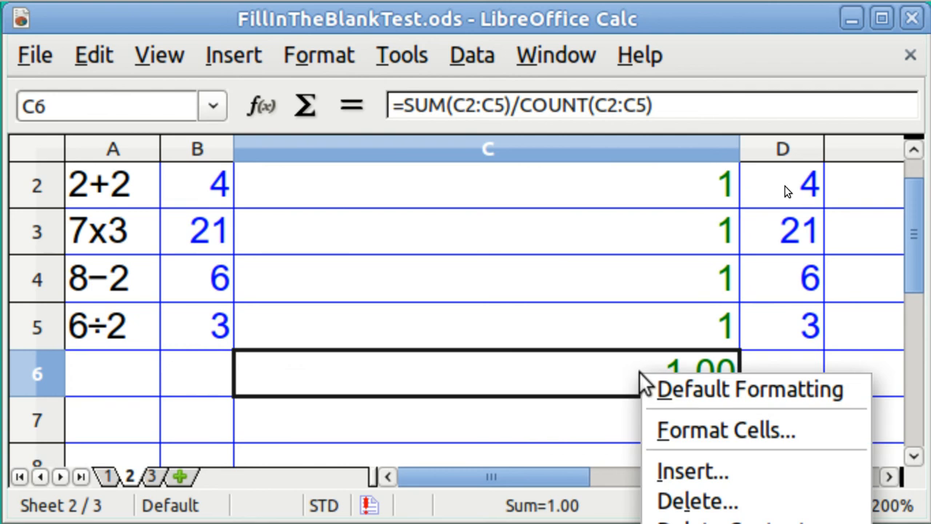
pyautogui.click(670, 434)
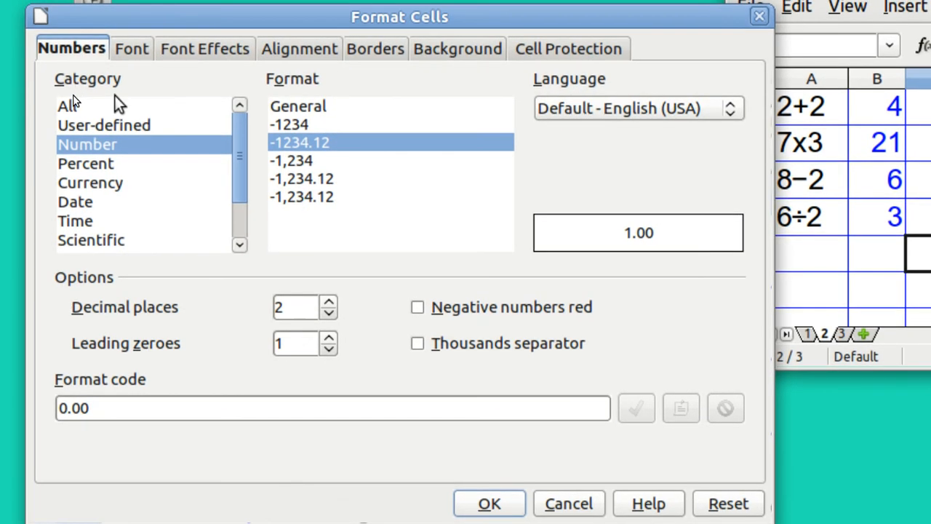
pyautogui.click(97, 165)
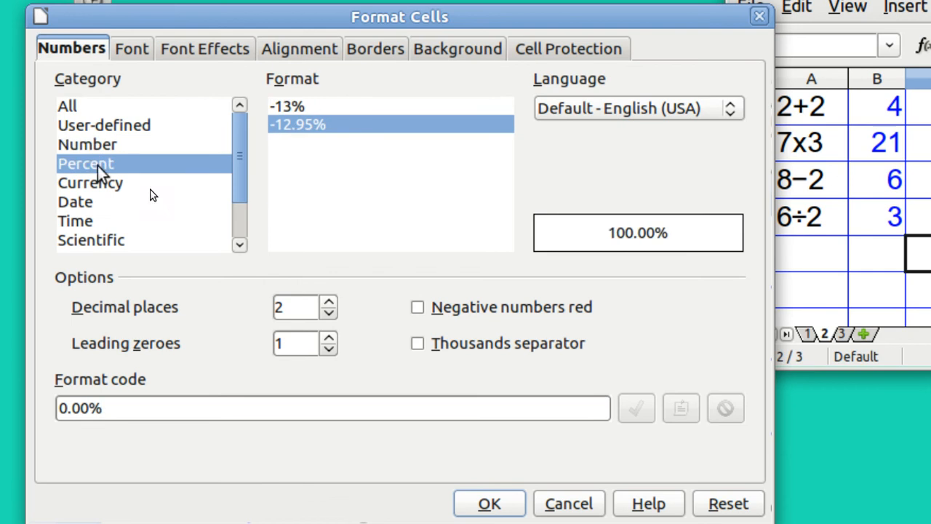
pyautogui.click(481, 504)
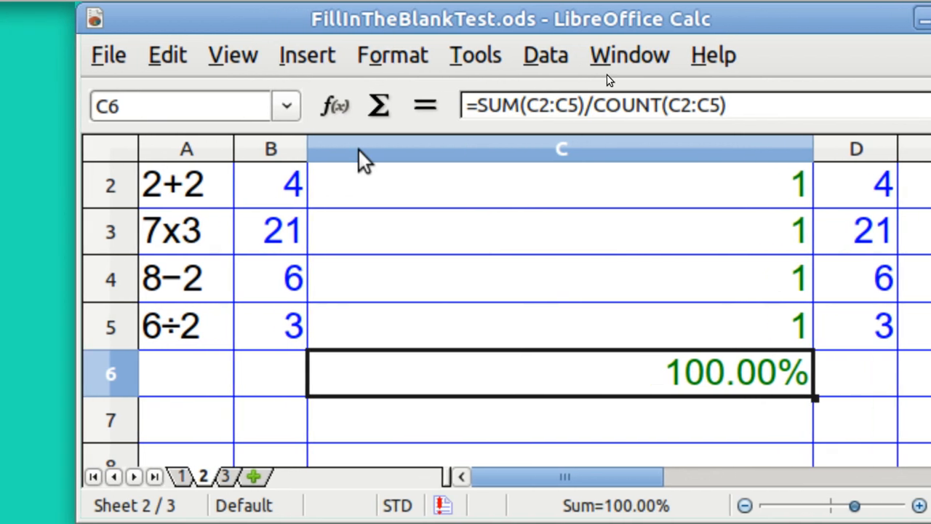
# Test the grade with wrong answers by entering 3 in B2 and 20 in B3.
pyautogui.click(297, 188)
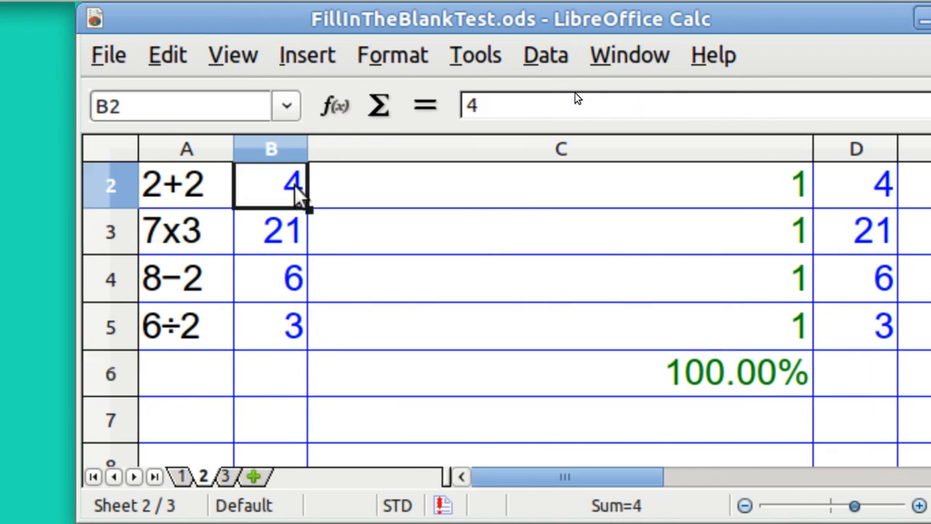
pyautogui.write('3')
pyautogui.press('Return')
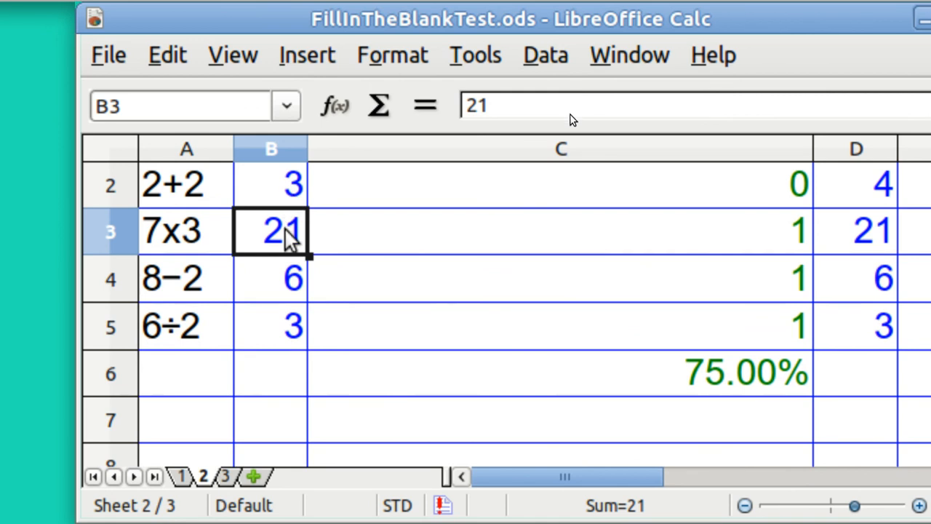
pyautogui.write('20')
pyautogui.press('Return')
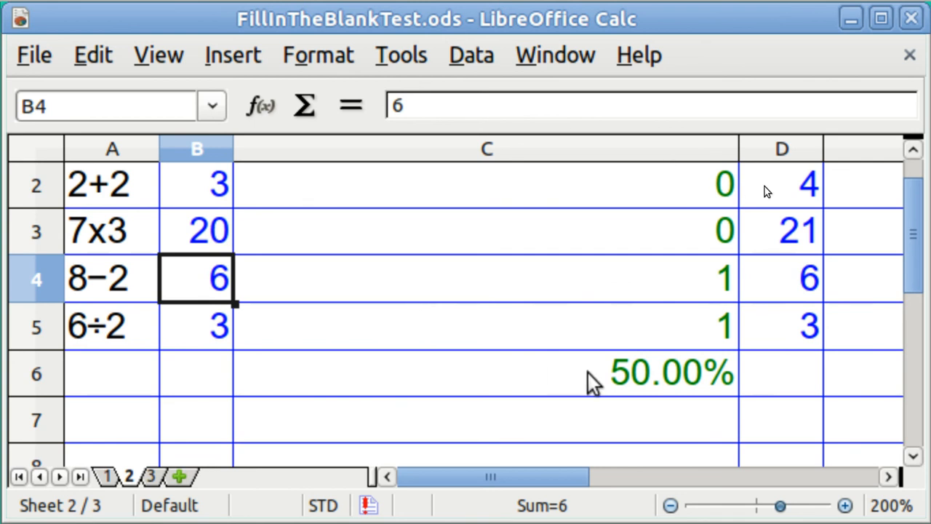
# Replace the grade formula in C6 with =COUNT(C2:C5) to count only the scored questions.
pyautogui.click(636, 379)
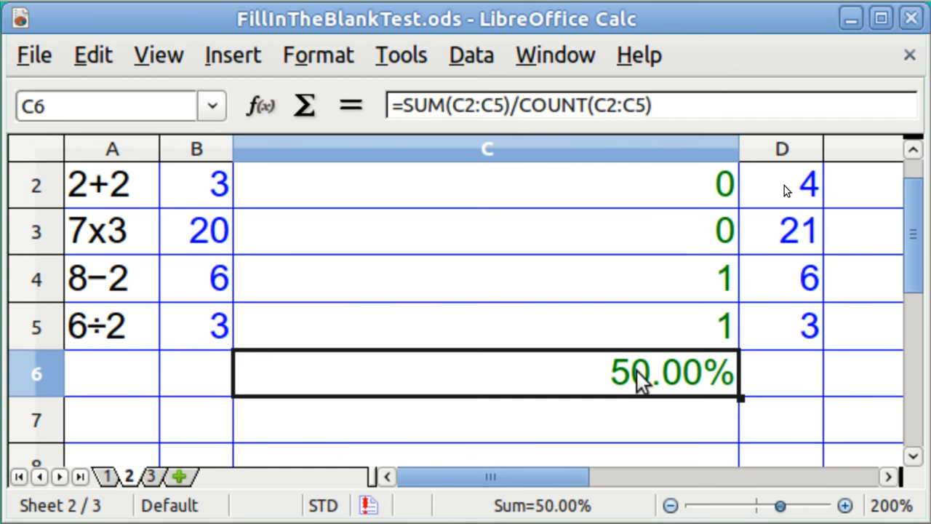
pyautogui.click(660, 105)
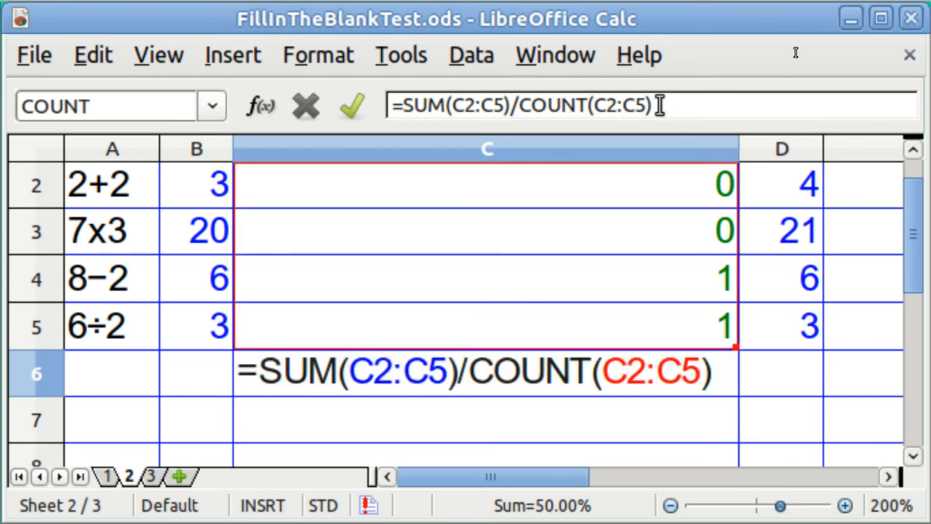
pyautogui.press('BackSpace')
pyautogui.press('BackSpace')
pyautogui.press('BackSpace')
pyautogui.press('BackSpace')
pyautogui.press('BackSpace')
pyautogui.press('BackSpace')
pyautogui.press('BackSpace')
pyautogui.press('BackSpace')
pyautogui.press('BackSpace')
pyautogui.press('BackSpace')
pyautogui.press('BackSpace')
pyautogui.press('BackSpace')
pyautogui.press('BackSpace')
pyautogui.press('BackSpace')
pyautogui.press('BackSpace')
pyautogui.press('BackSpace')
pyautogui.press('BackSpace')
pyautogui.press('BackSpace')
pyautogui.press('BackSpace')
pyautogui.press('BackSpace')
pyautogui.press('BackSpace')
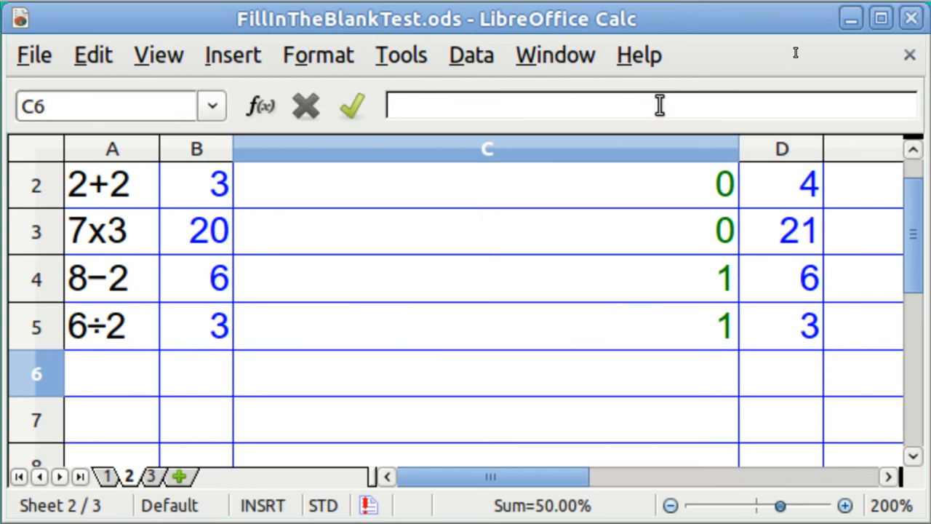
pyautogui.write('=')
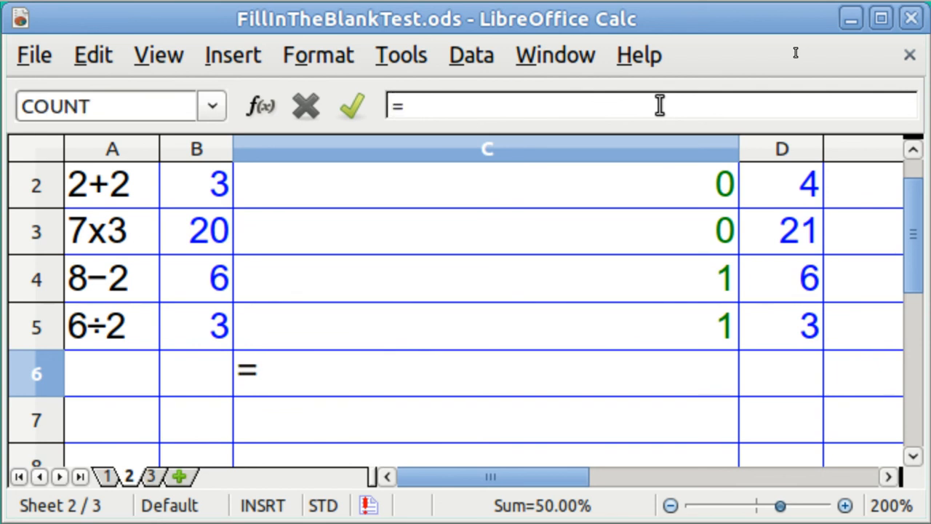
pyautogui.write('coun')
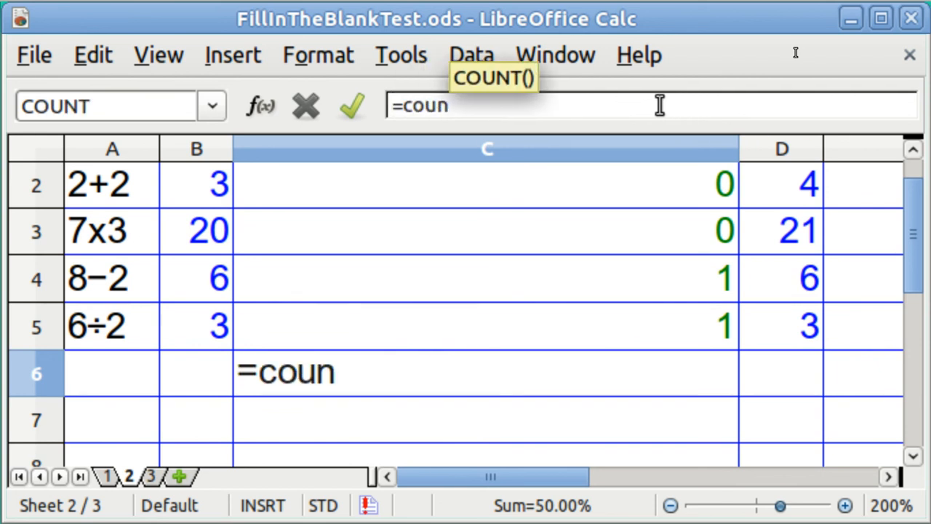
pyautogui.write('t(')
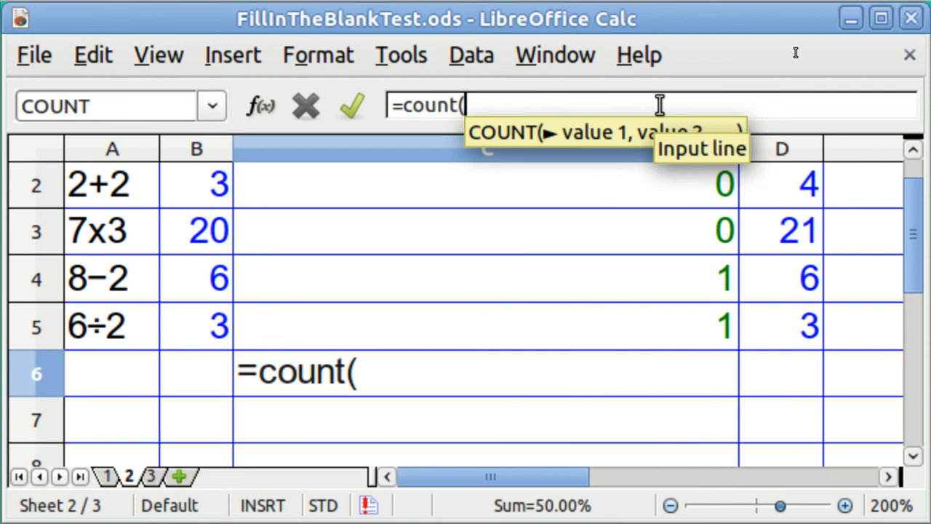
pyautogui.write('c2:c')
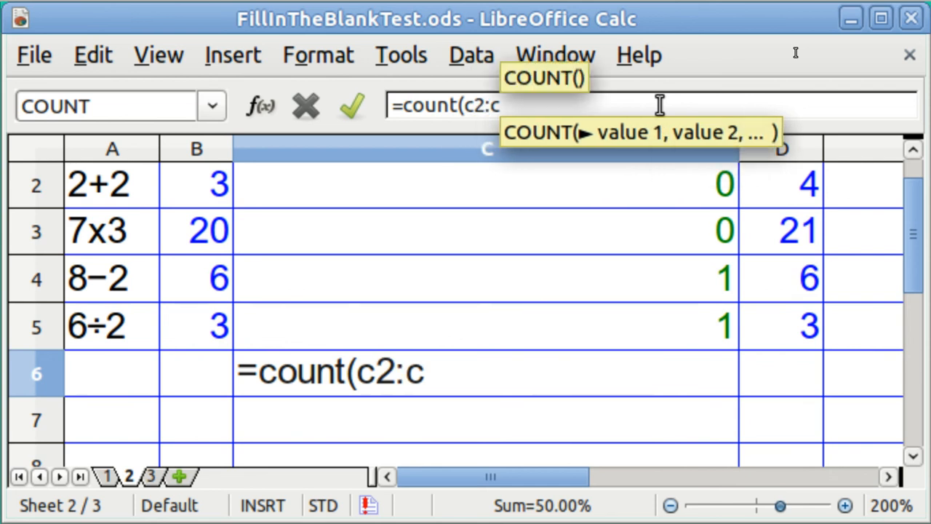
pyautogui.write('5')
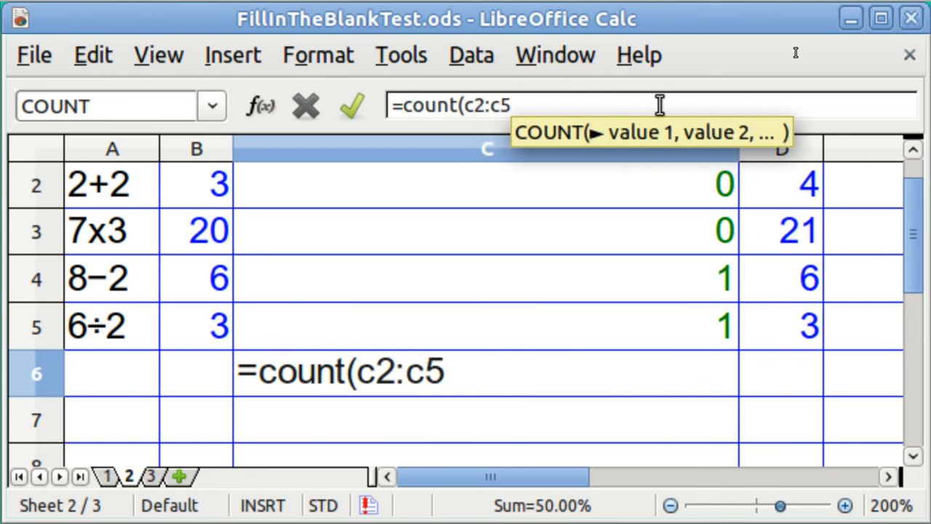
pyautogui.write(')')
pyautogui.press('Return')
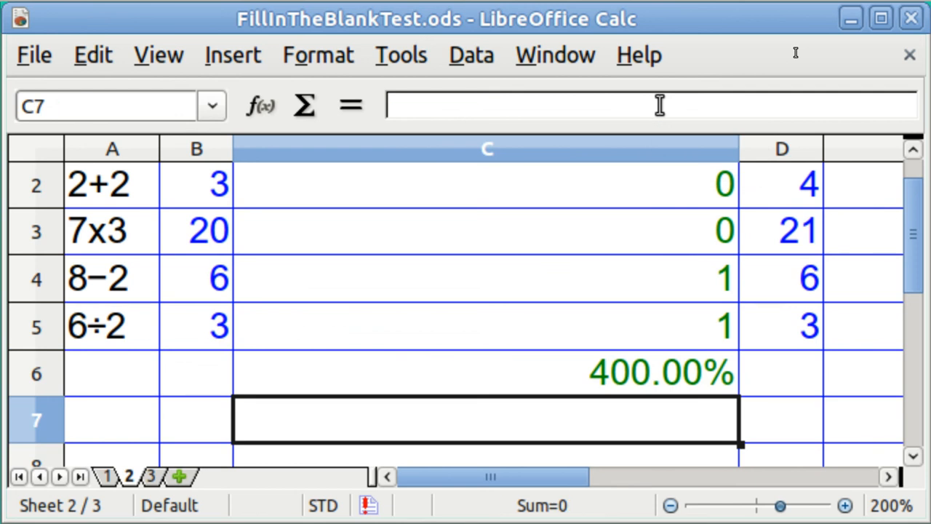
# Format the count in C6 as a Number in the General format instead of a percentage.
pyautogui.scroll(-9, 660, 105)
pyautogui.scroll(10, 660, 105)
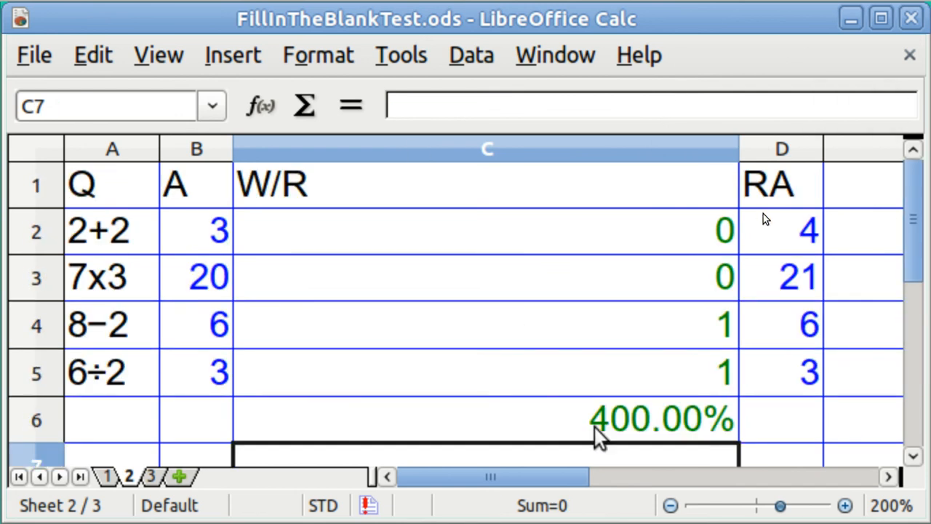
pyautogui.click(596, 430)
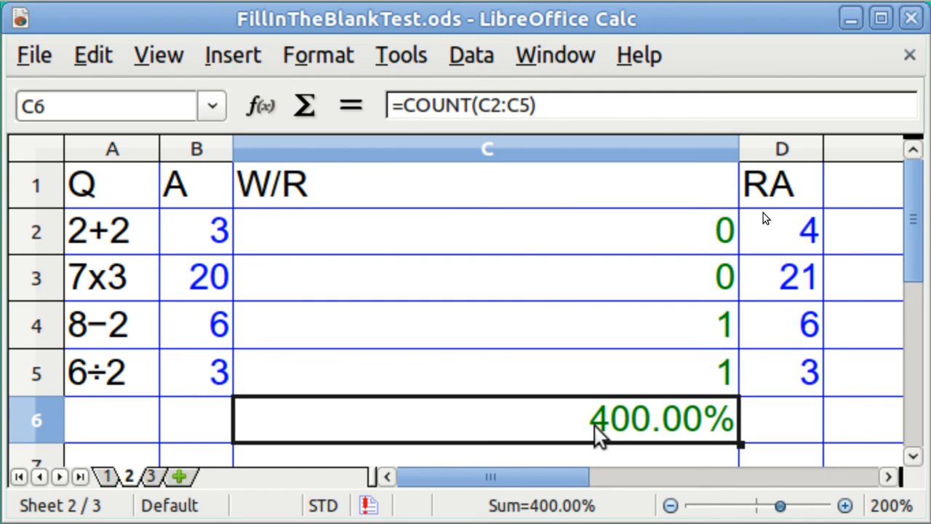
pyautogui.click(315, 59)
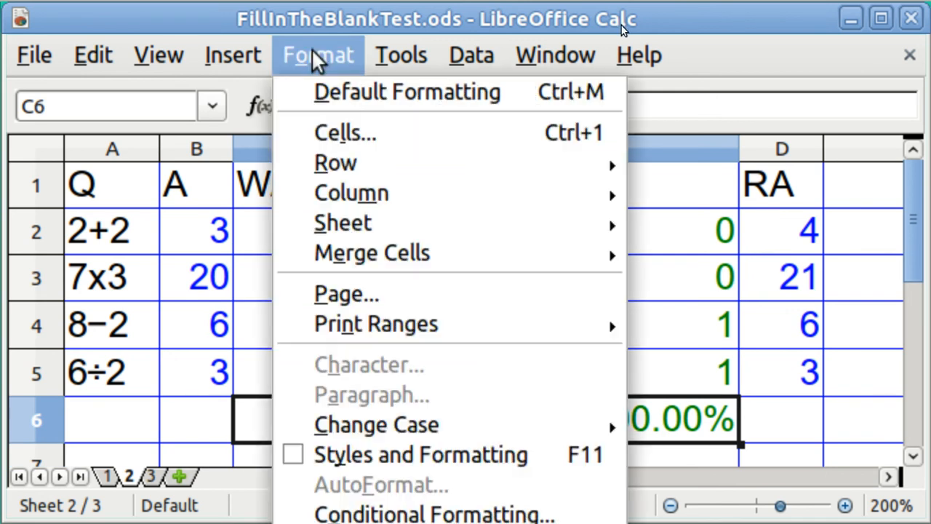
pyautogui.click(346, 135)
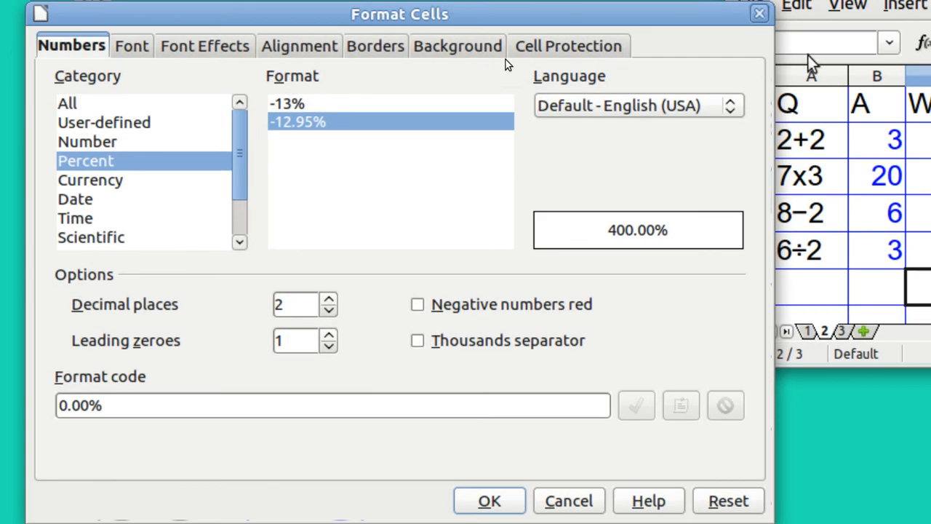
pyautogui.click(103, 141)
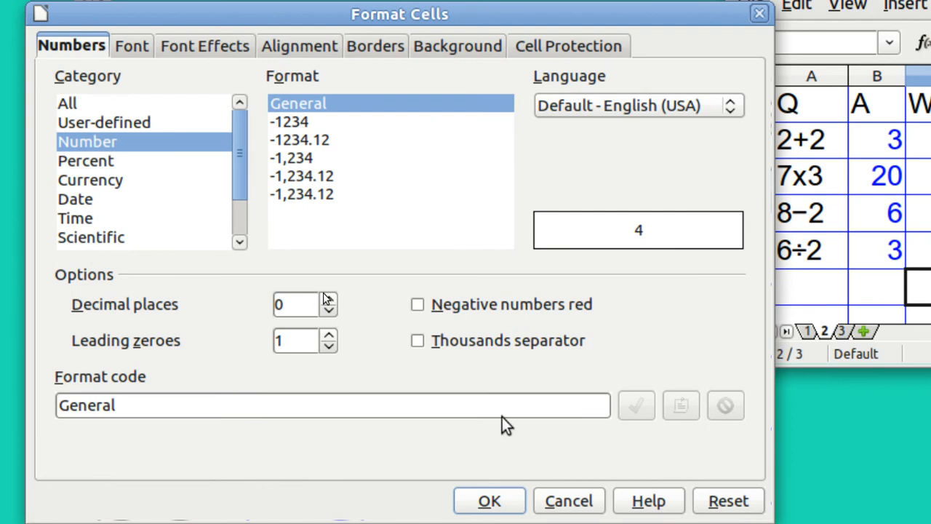
pyautogui.click(488, 500)
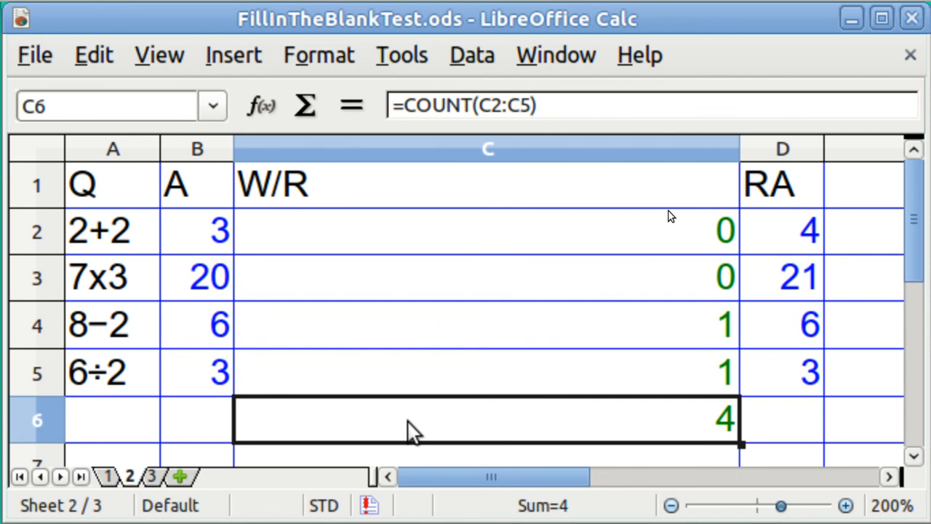
# Clear the answer to 2+2 in B2 so the question is left blank.
pyautogui.click(218, 245)
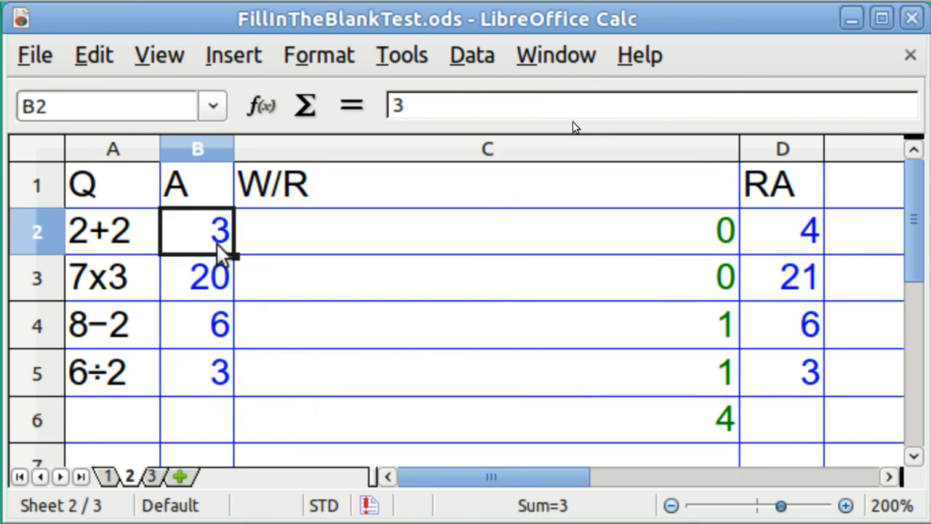
pyautogui.press('BackSpace')
pyautogui.press('Return')
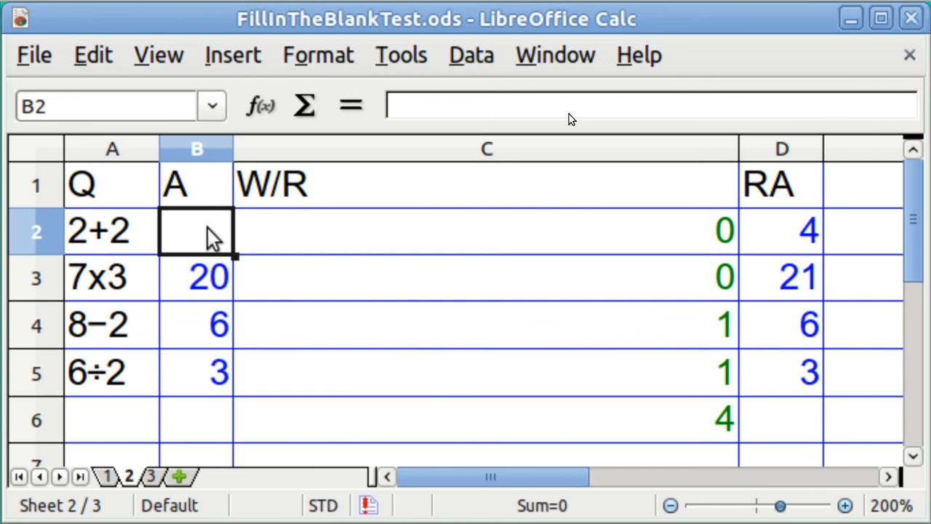
# Change the formula in C6 to =SUM(C2:C5) to add up the question scores.
pyautogui.click(485, 419)
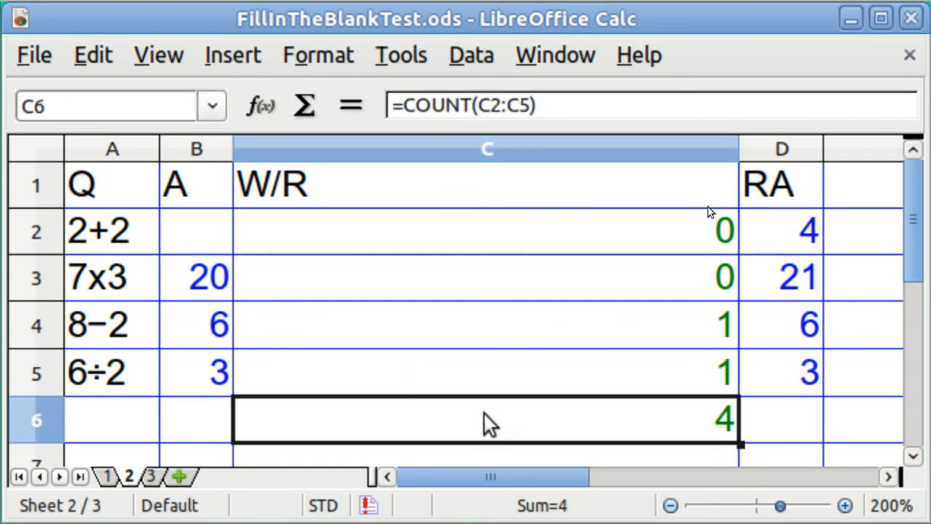
pyautogui.click(468, 104)
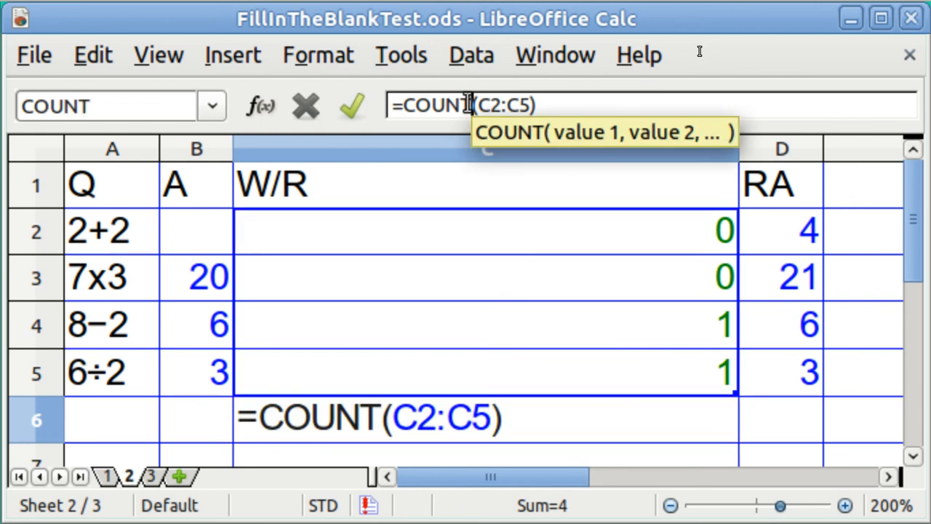
pyautogui.press('BackSpace')
pyautogui.press('BackSpace')
pyautogui.press('BackSpace')
pyautogui.press('BackSpace')
pyautogui.press('BackSpace')
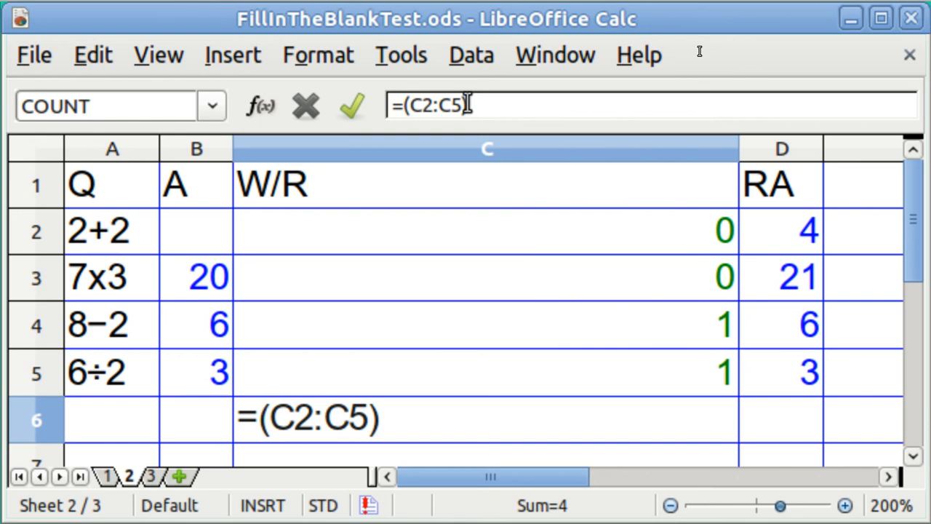
pyautogui.write('s')
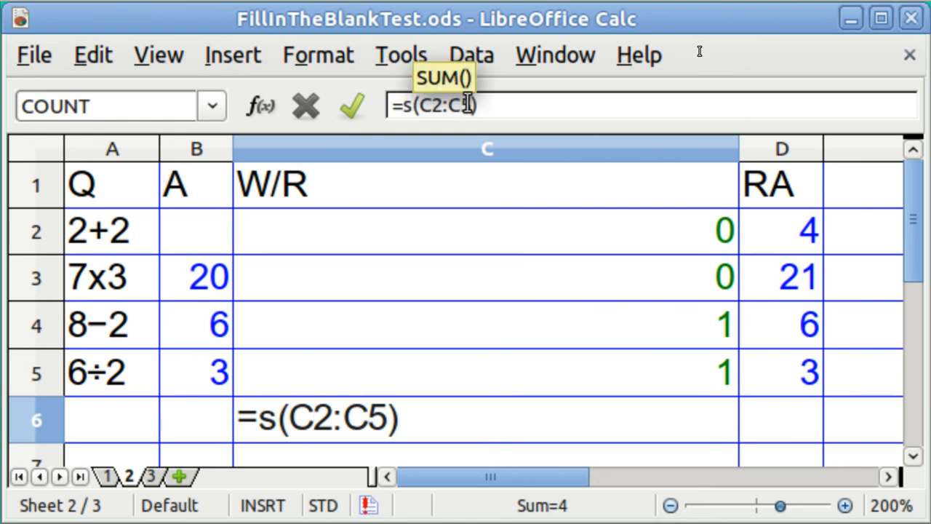
pyautogui.write('um')
pyautogui.press('Return')
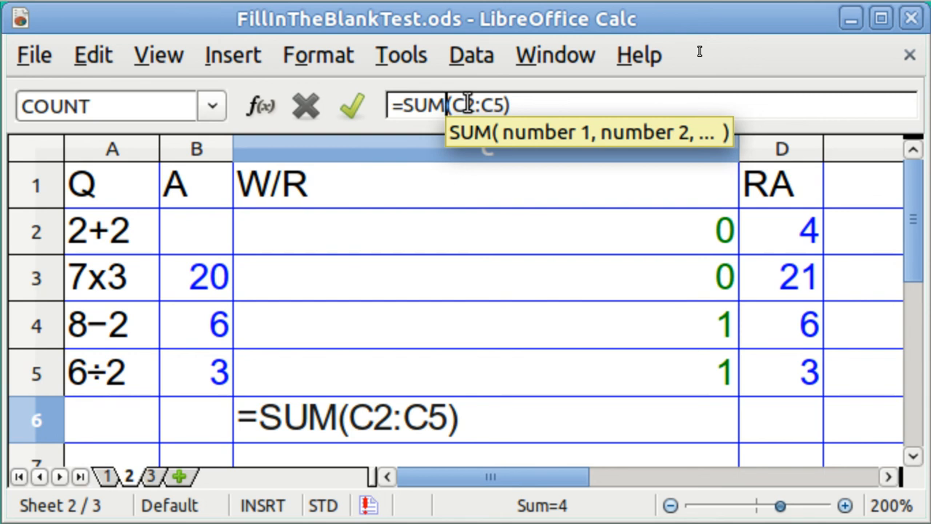
pyautogui.press('Return')
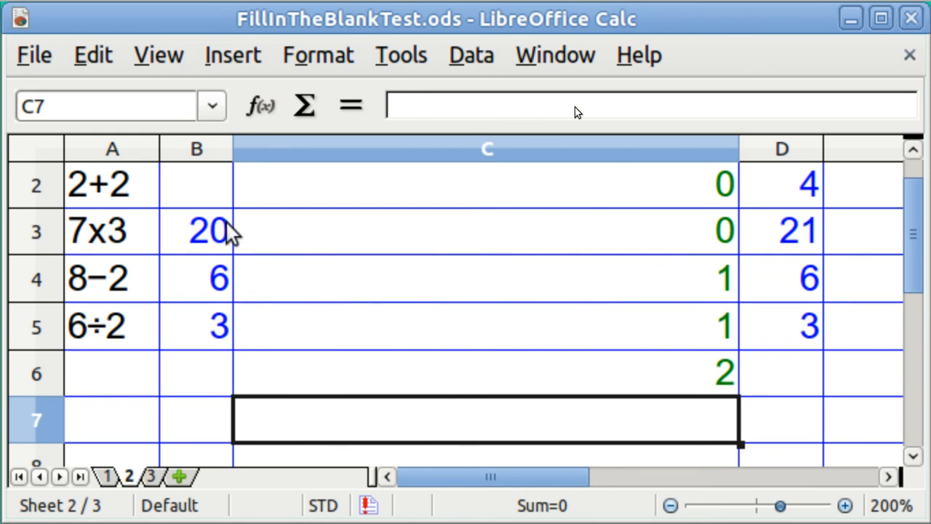
# Fill in correct answers by entering 4 for 2+2 in B2 and 21 for 7x3 in B3.
pyautogui.click(204, 196)
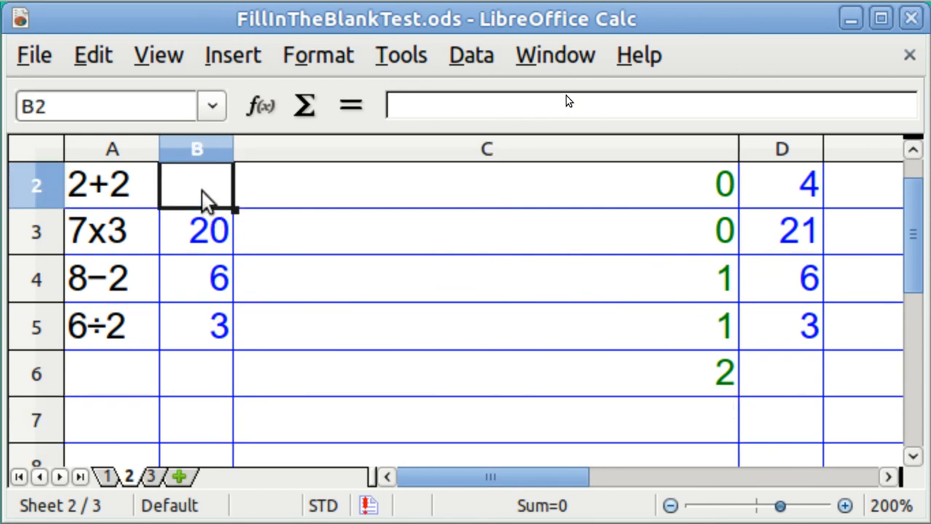
pyautogui.write('4')
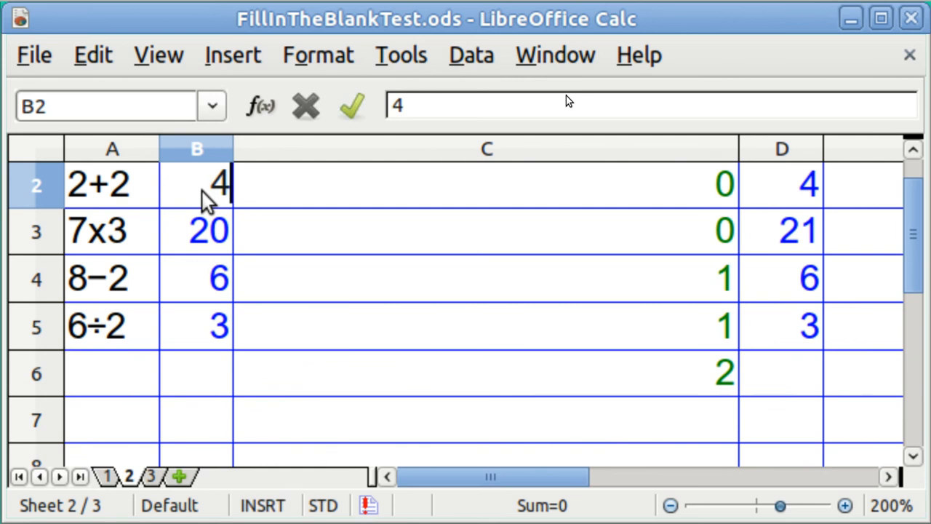
pyautogui.press('Return')
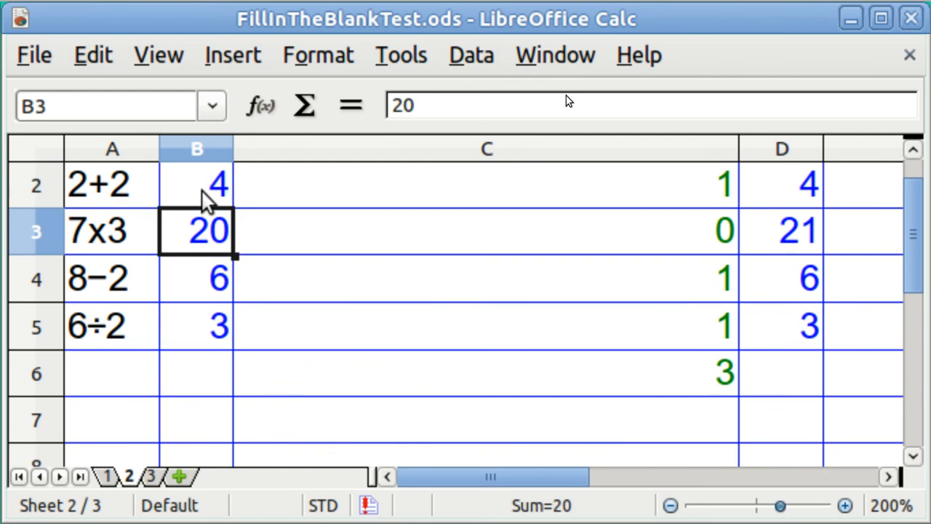
pyautogui.press('Up')
pyautogui.press('Up')
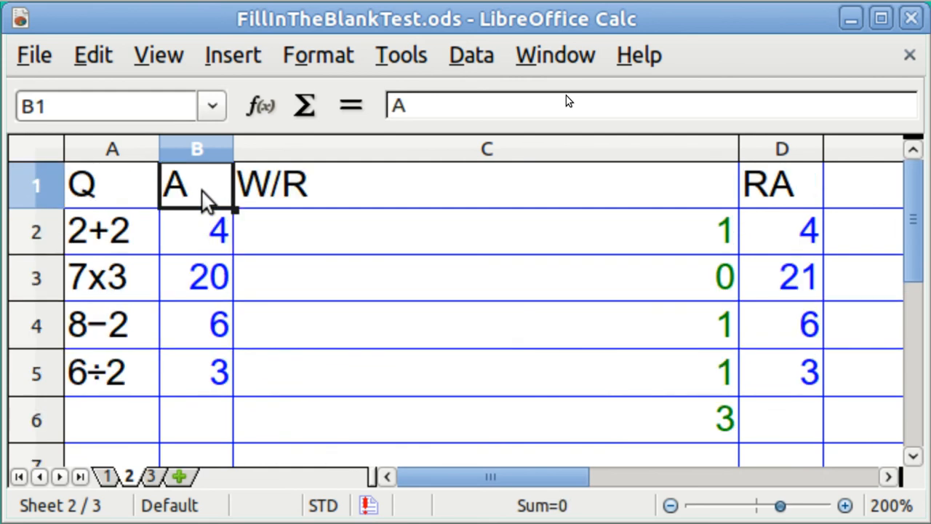
pyautogui.press('Down')
pyautogui.press('Down')
pyautogui.write('21')
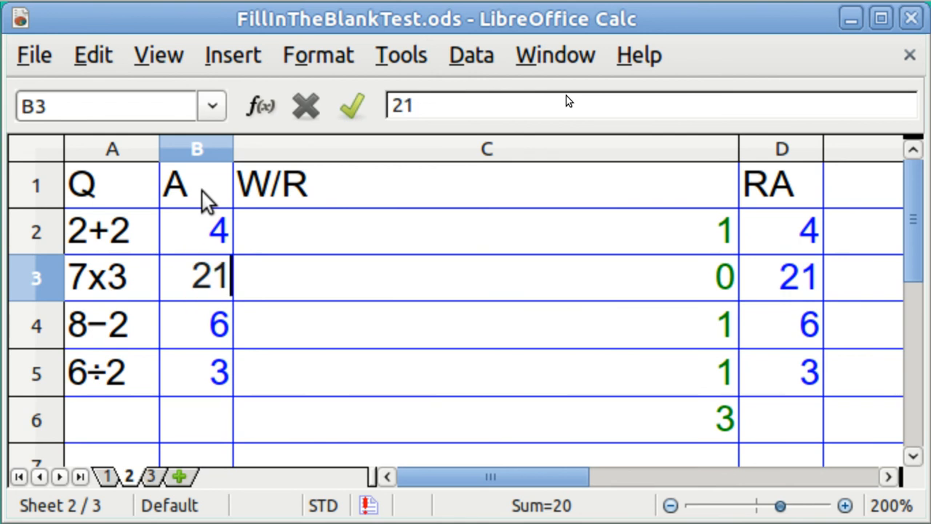
pyautogui.press('Return')
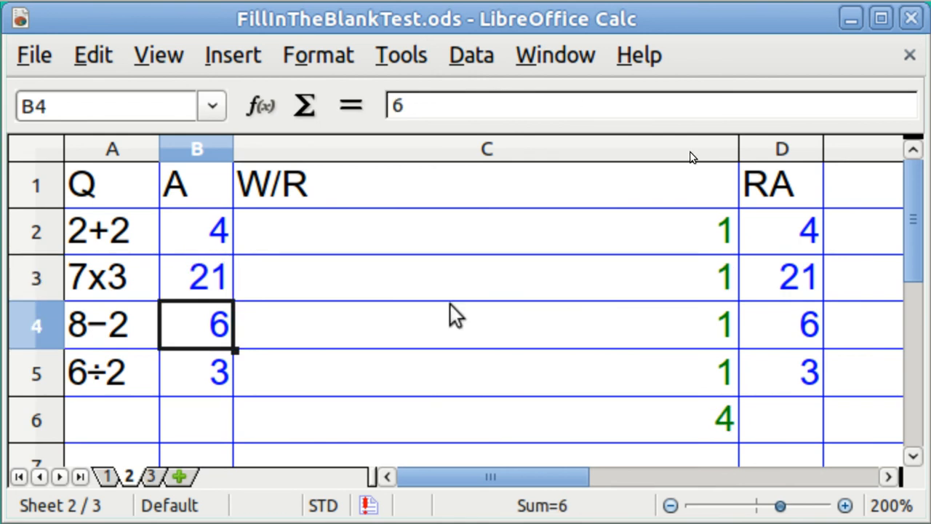
# Extend the formula in C6 to =SUM(C2:C5)/COUNT(C2:C5) to divide the score total by the number of questions.
pyautogui.click(491, 430)
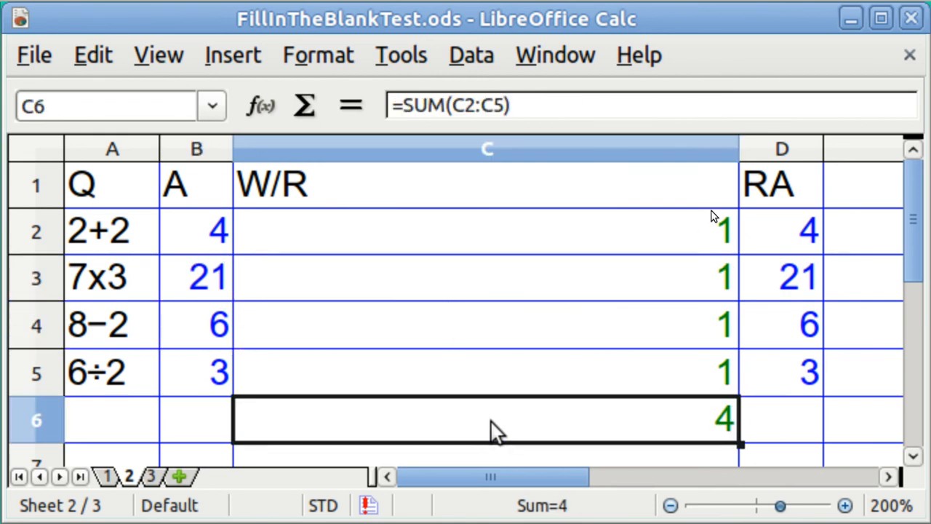
pyautogui.click(523, 106)
pyautogui.write('/')
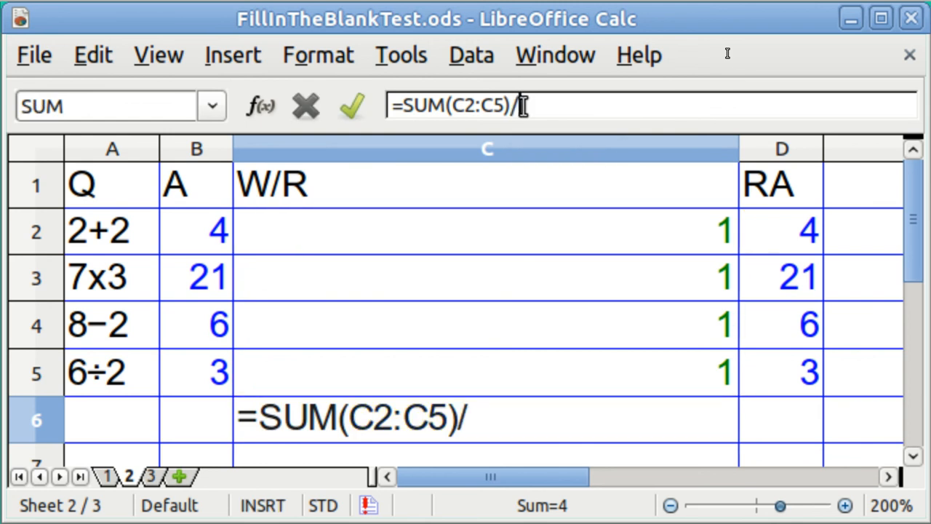
pyautogui.write('count')
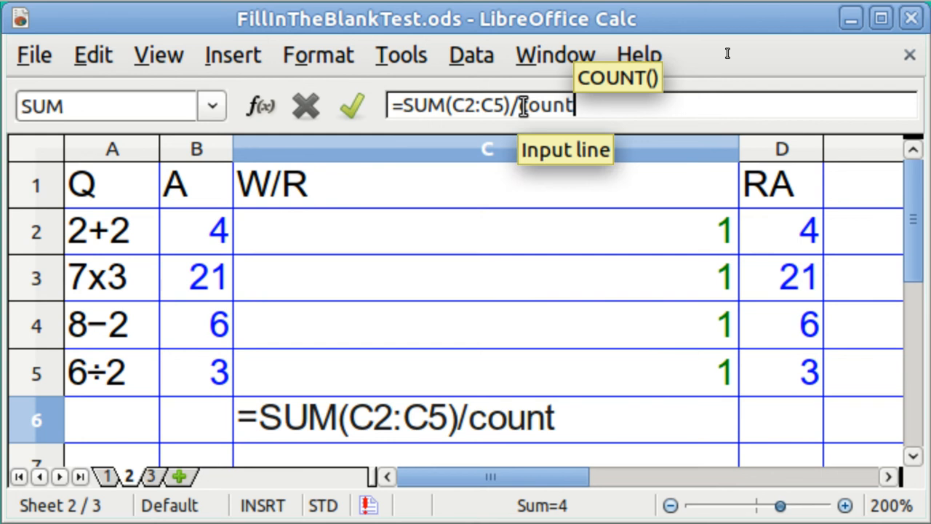
pyautogui.write('(c2:')
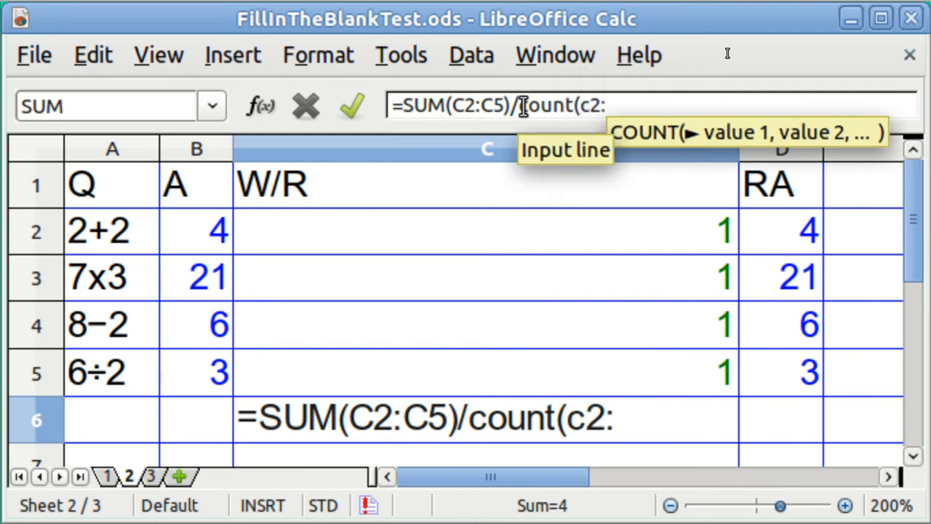
pyautogui.write('c5)')
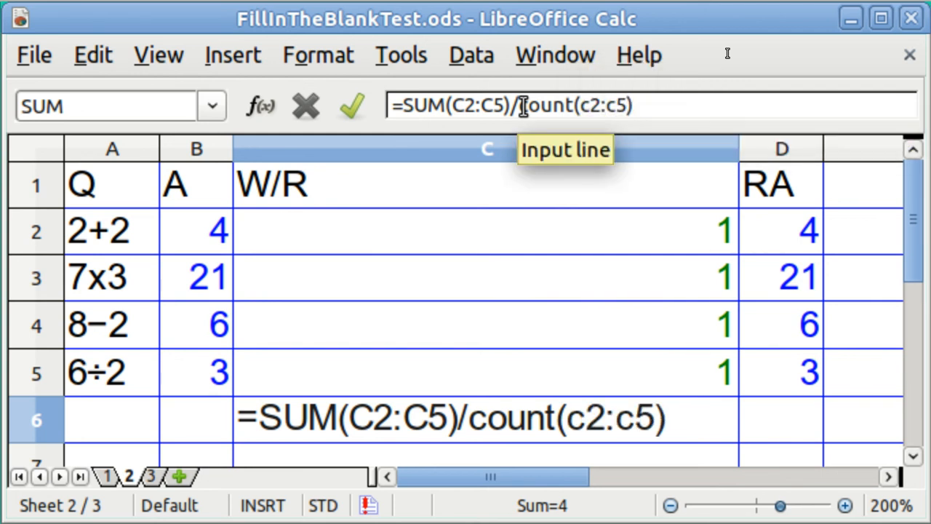
pyautogui.press('Return')
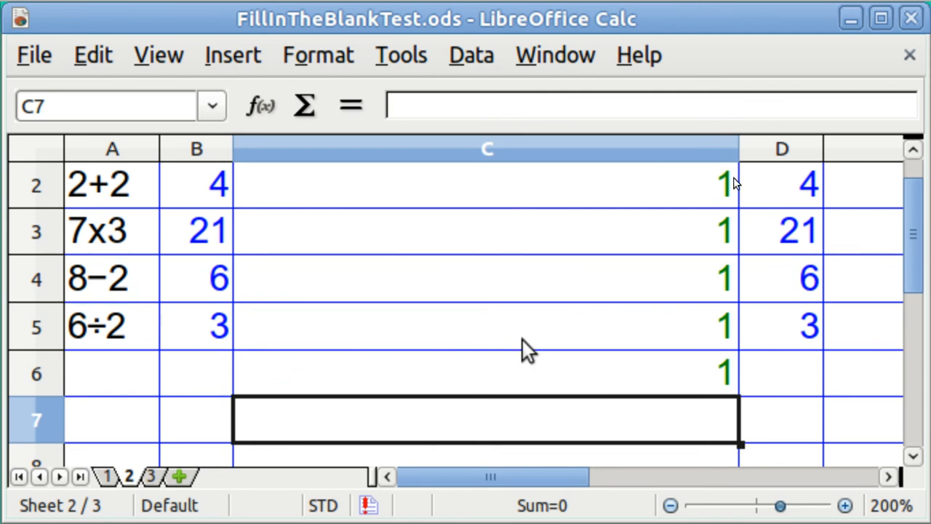
# Format the grade in C6 as Percent with two decimal places.
pyautogui.click(554, 368)
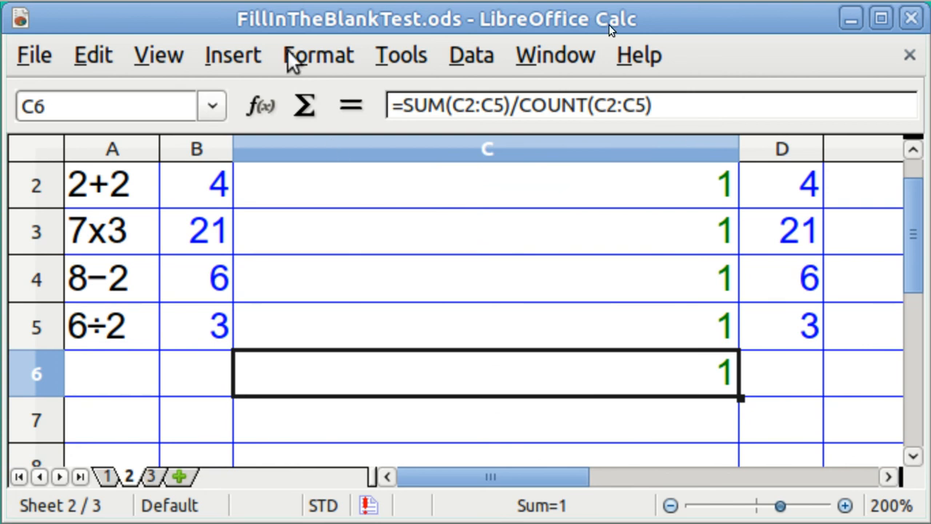
pyautogui.click(323, 58)
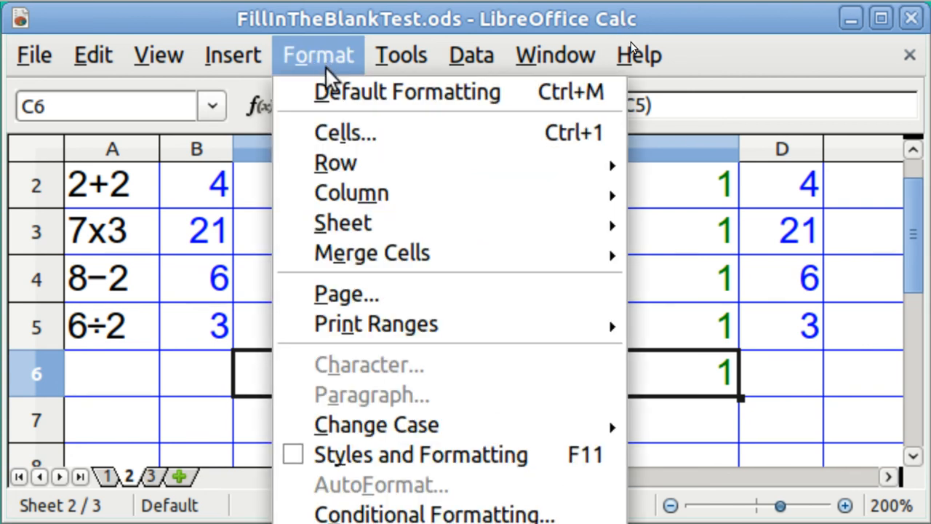
pyautogui.click(352, 138)
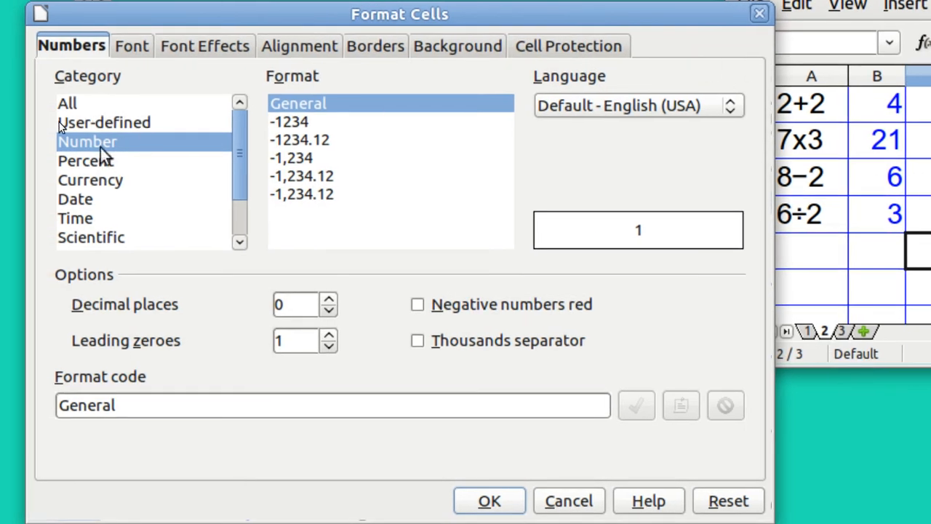
pyautogui.click(89, 163)
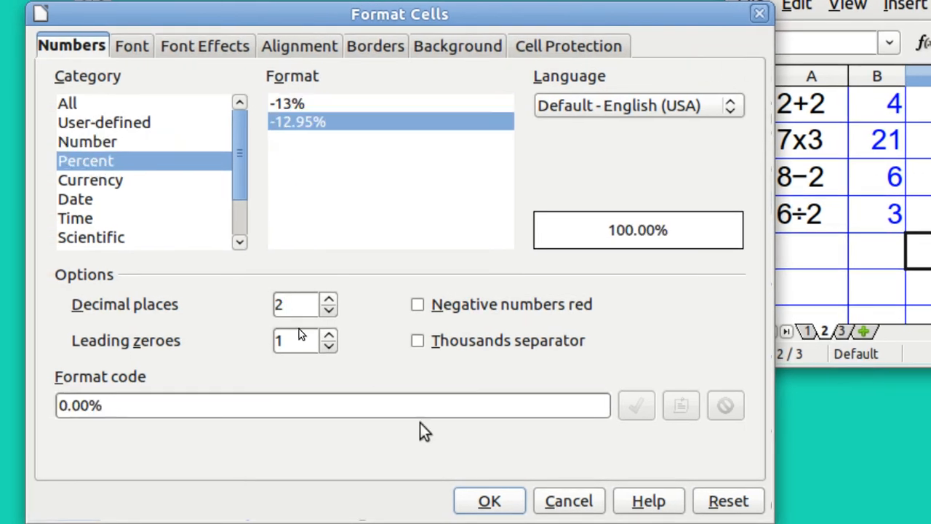
pyautogui.click(489, 502)
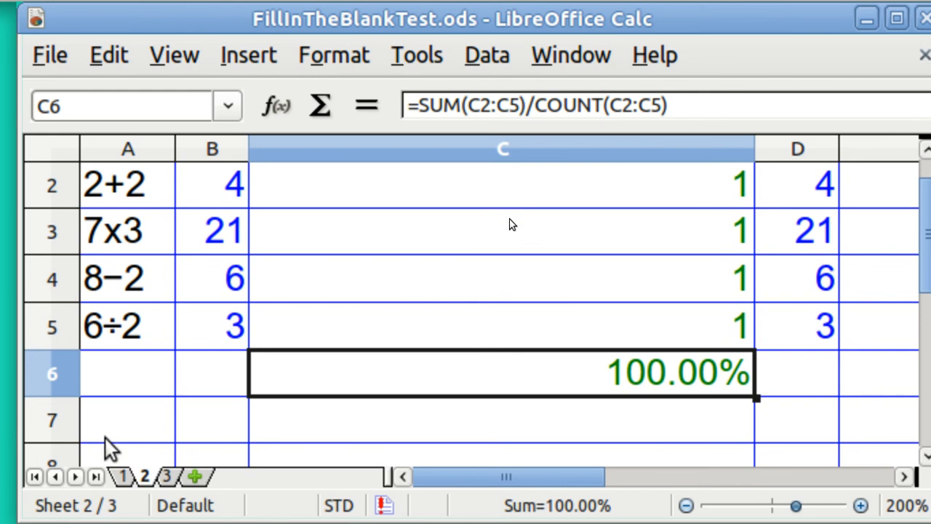
# On sheet 3, narrow column A and copy the three questions with their answers and scores in A1:D3.
pyautogui.click(167, 477)
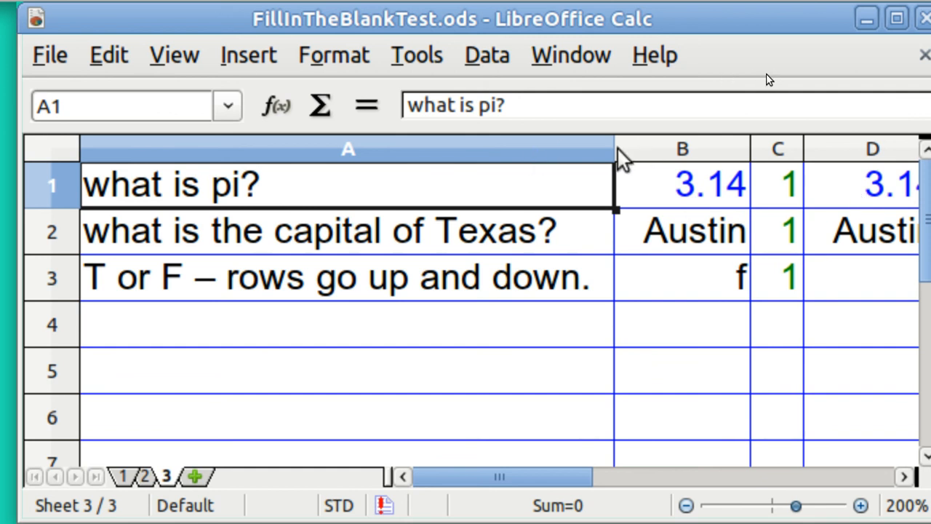
pyautogui.moveTo(615, 149); pyautogui.dragTo(480, 157)
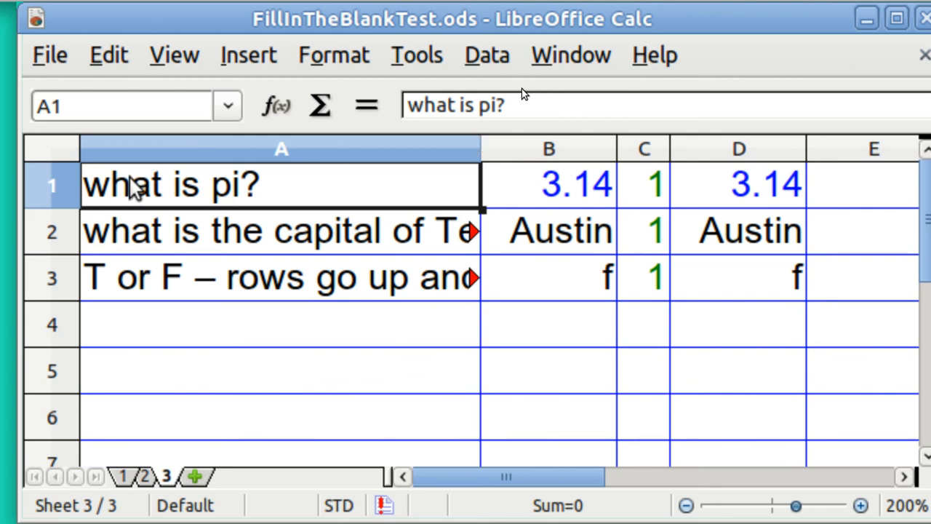
pyautogui.hotkey('shift', 'Down')
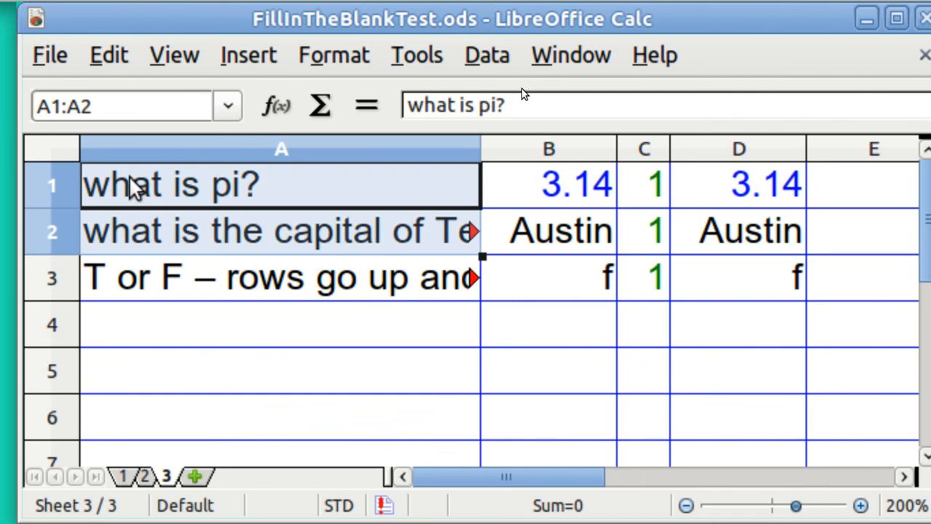
pyautogui.hotkey('shift', 'Down')
pyautogui.hotkey('shift', 'Right')
pyautogui.hotkey('shift', 'Right')
pyautogui.hotkey('shift', 'Right')
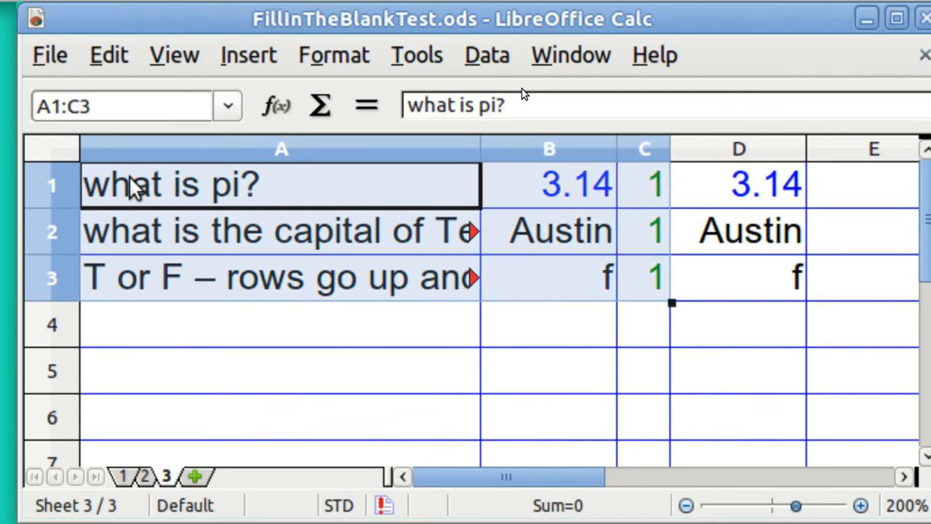
pyautogui.hotkey('ctrl', 'c')
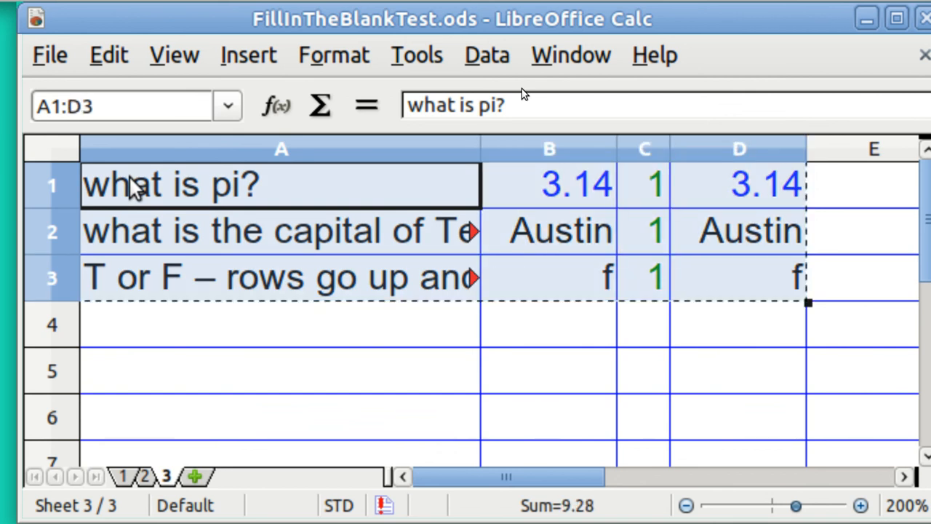
# Paste the copied questions with their answers and scores into sheet 2 starting at A5, overwriting the existing data.
pyautogui.click(145, 477)
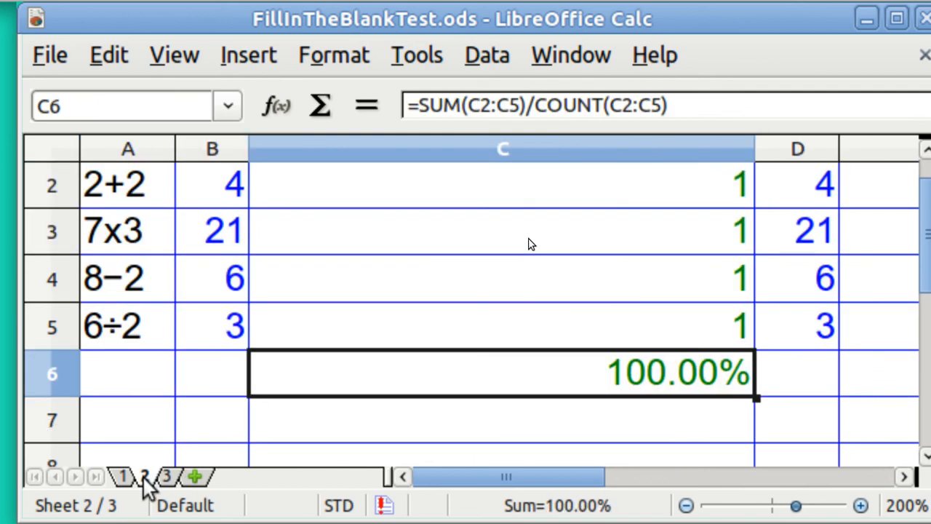
pyautogui.click(276, 334)
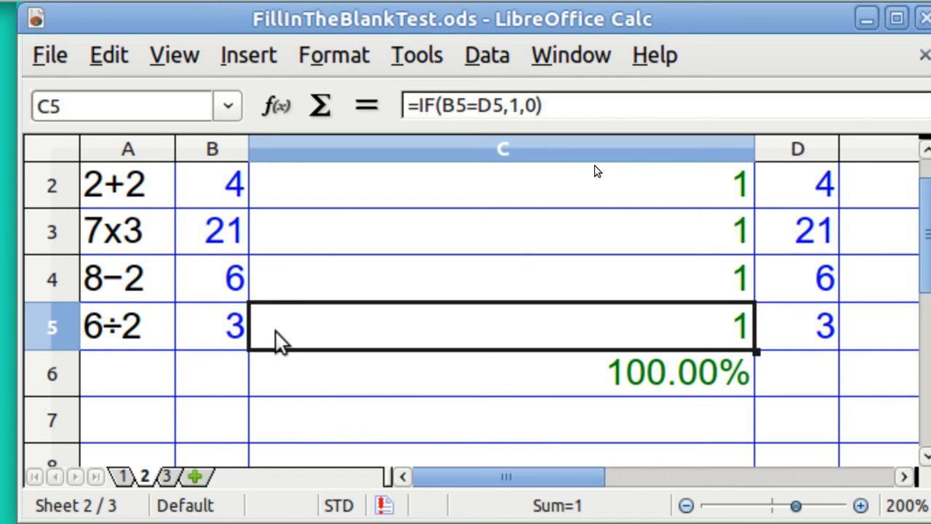
pyautogui.hotkey('shift', 'Down')
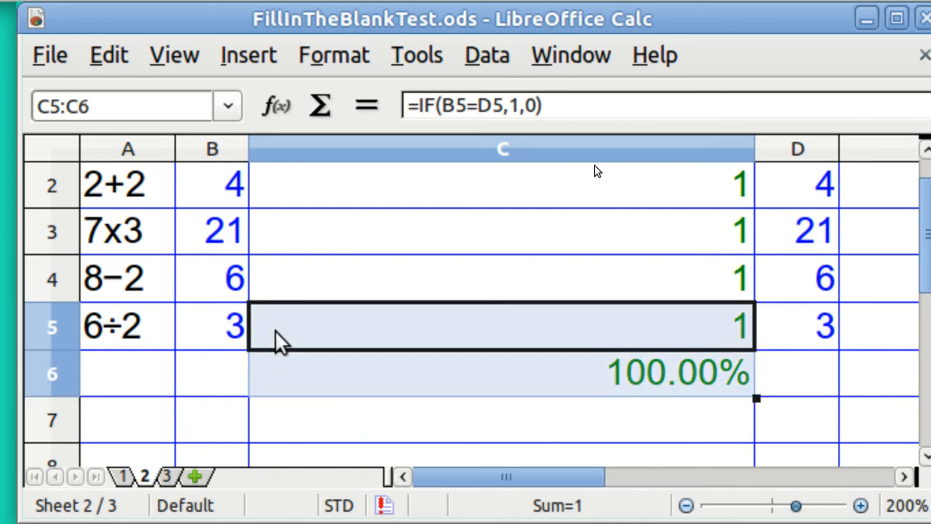
pyautogui.hotkey('shift', 'Down')
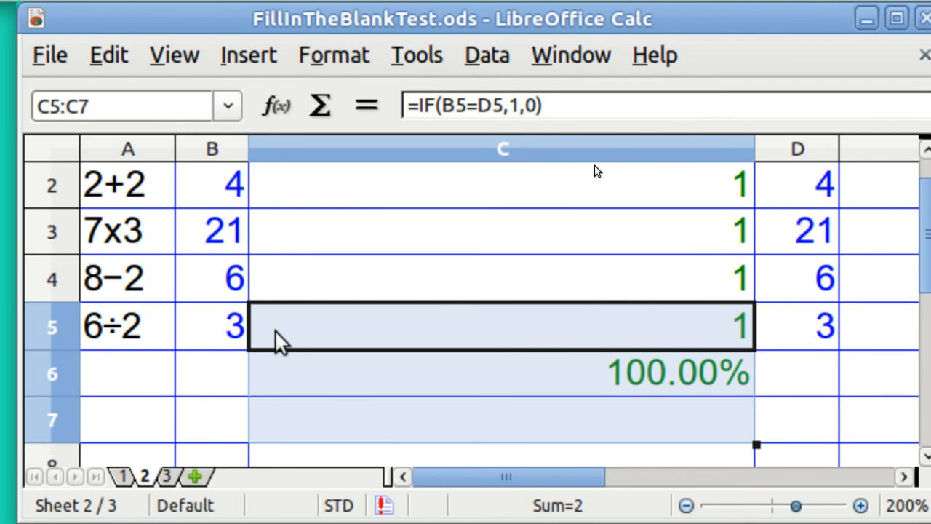
pyautogui.press('Left')
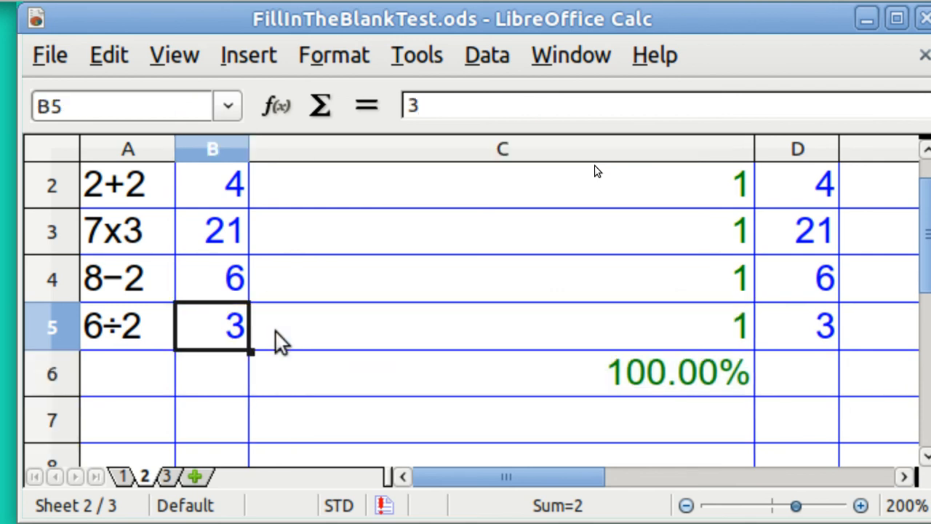
pyautogui.press('Left')
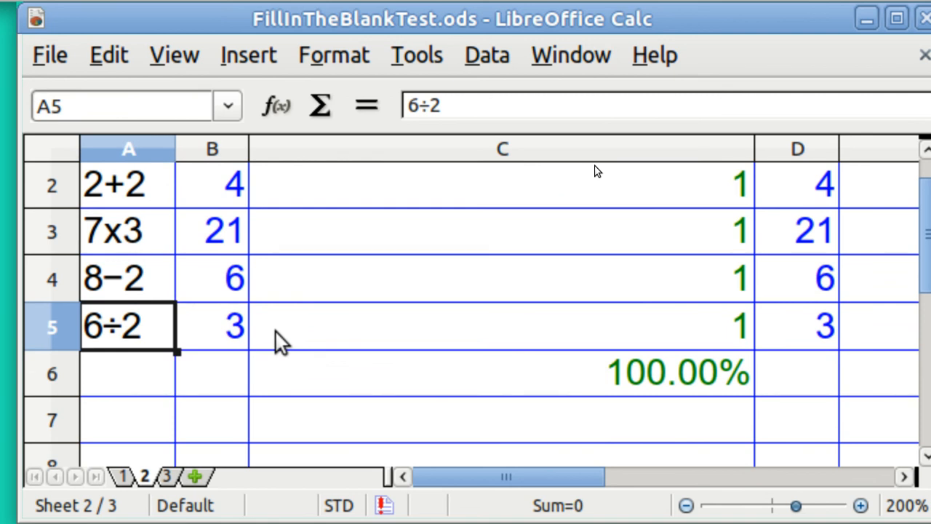
pyautogui.hotkey('shift', 'Down')
pyautogui.hotkey('shift', 'Down')
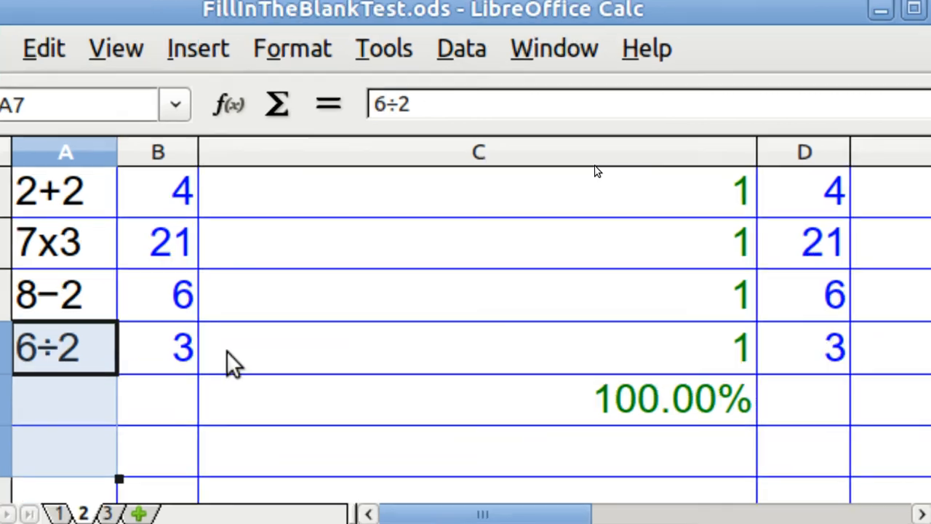
pyautogui.hotkey('ctrl', 'v')
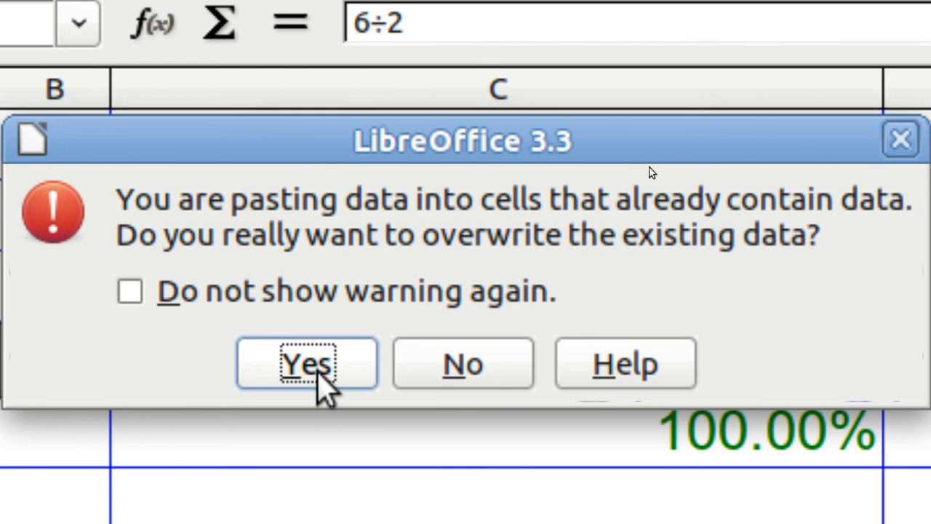
pyautogui.click(318, 375)
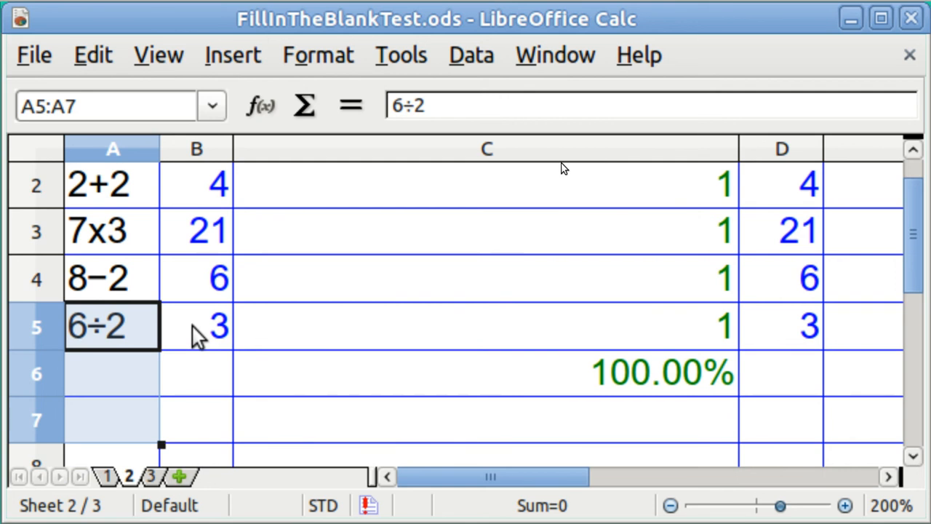
pyautogui.hotkey('ctrl', 'v')
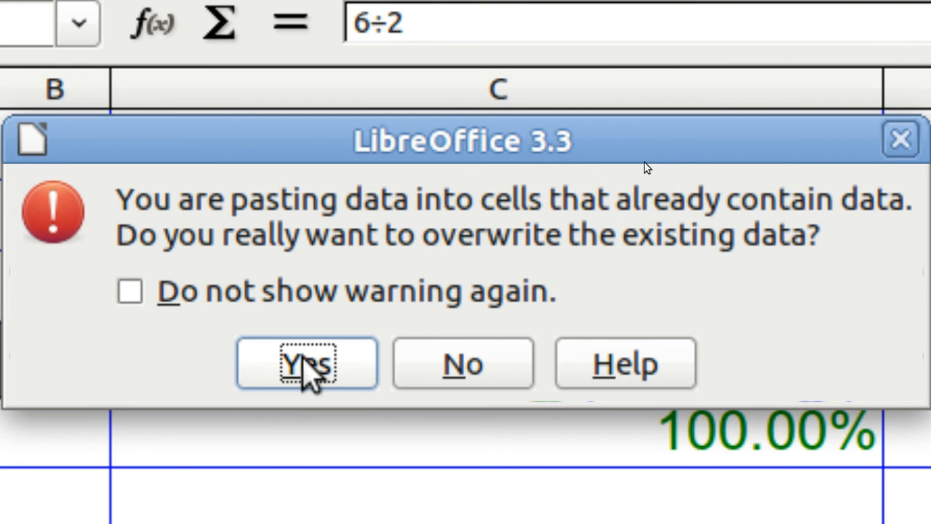
pyautogui.click(300, 363)
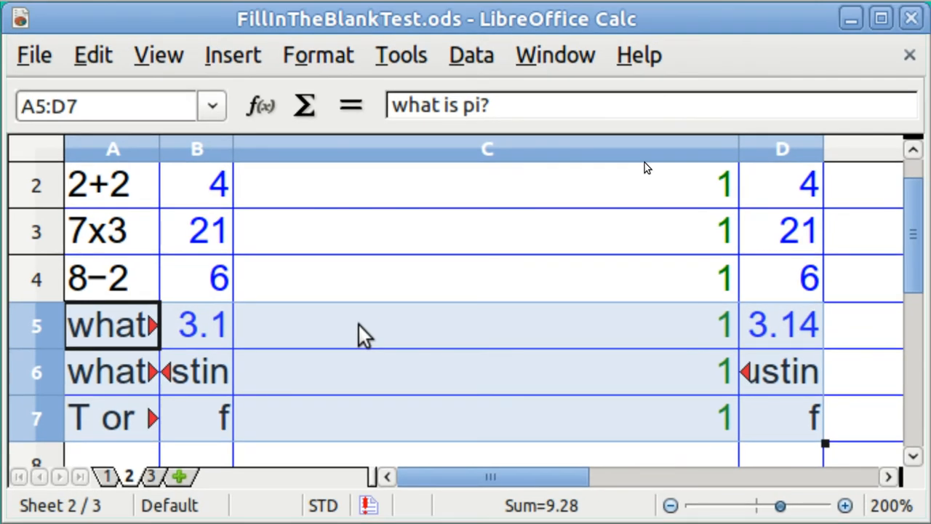
# Check the scoring formula pasted into C7 and the cell below it.
pyautogui.click(364, 367)
pyautogui.press('Down')
pyautogui.press('Down')
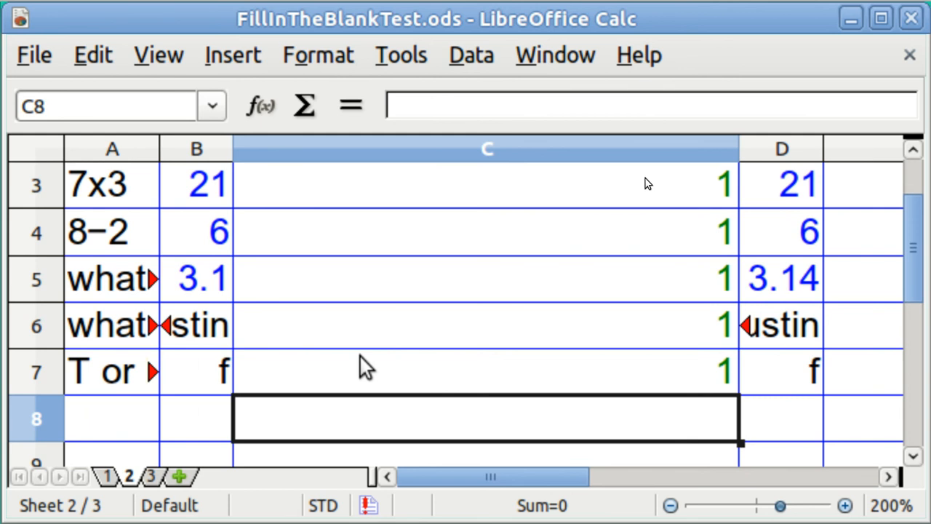
pyautogui.press('Up')
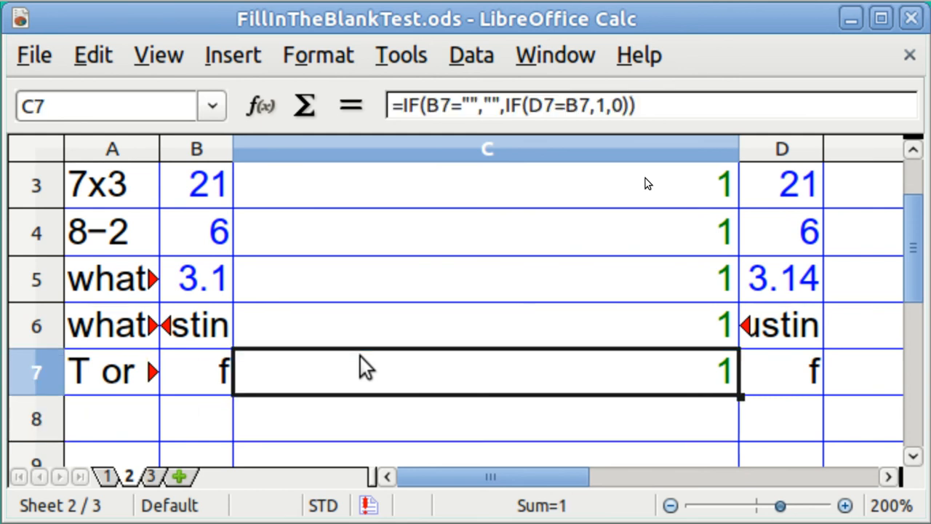
pyautogui.press('Down')
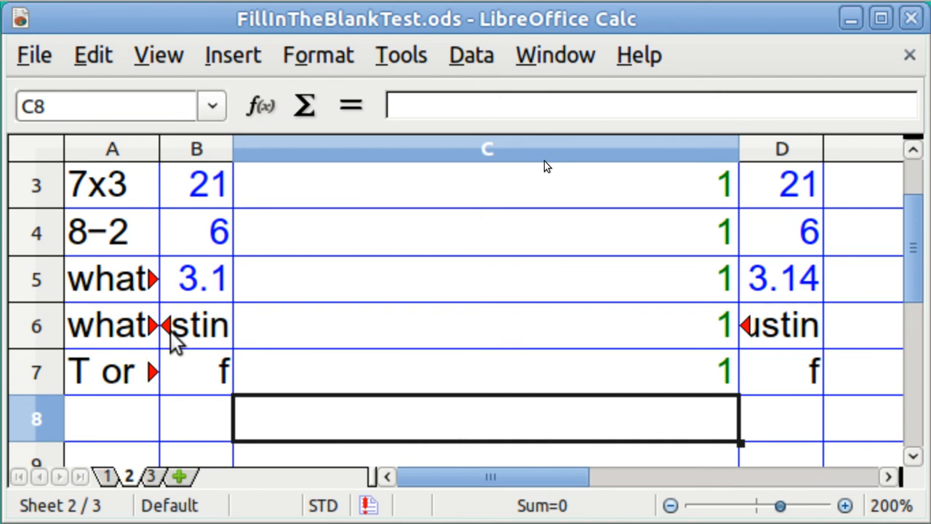
# Apply the optimal column width with the default 0.1" added to all columns of sheet 2.
pyautogui.click(42, 150)
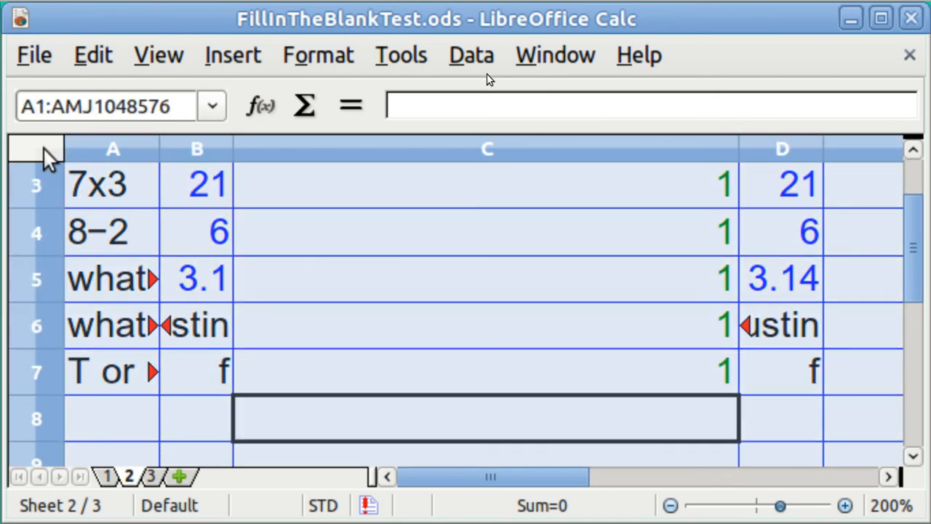
pyautogui.click(319, 57)
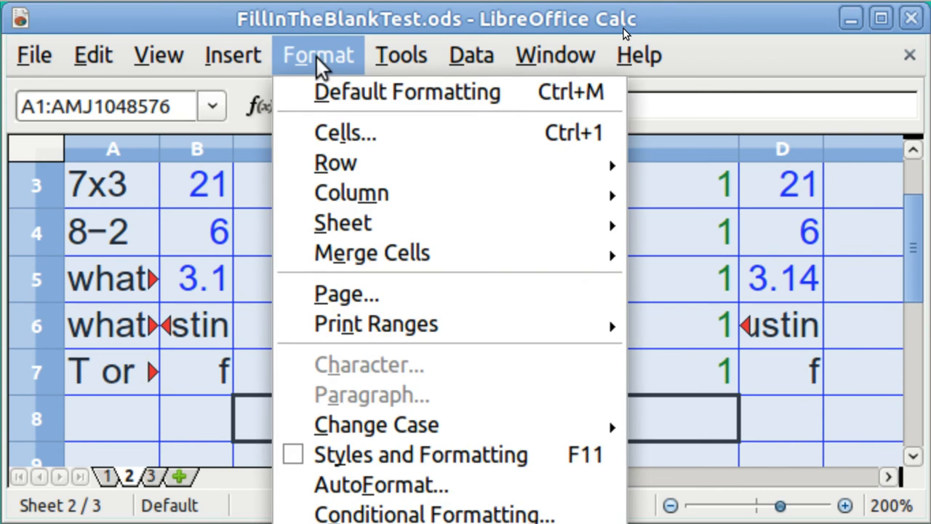
pyautogui.moveTo(370, 198)
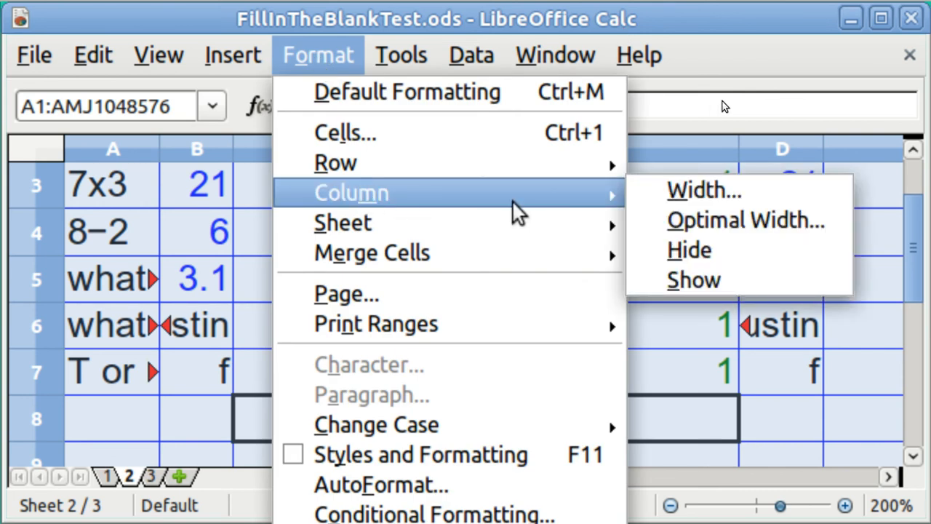
pyautogui.click(746, 221)
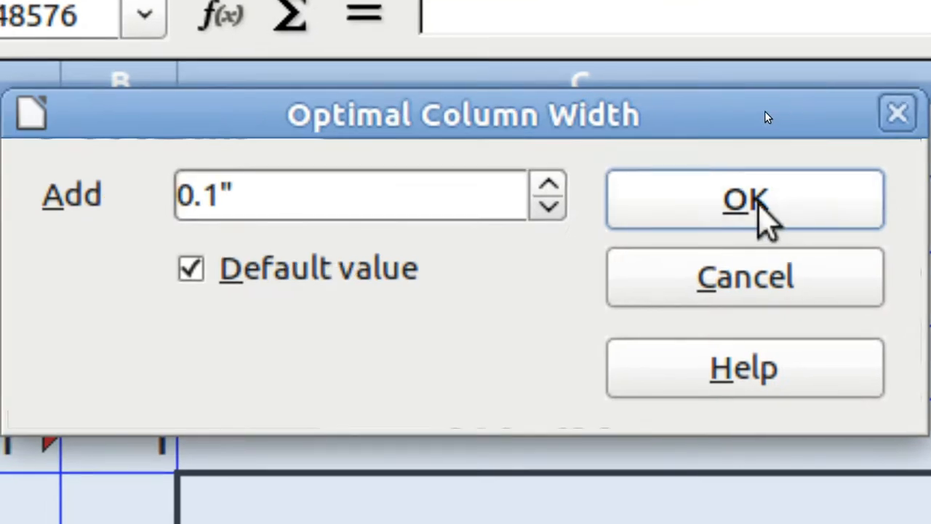
pyautogui.click(757, 213)
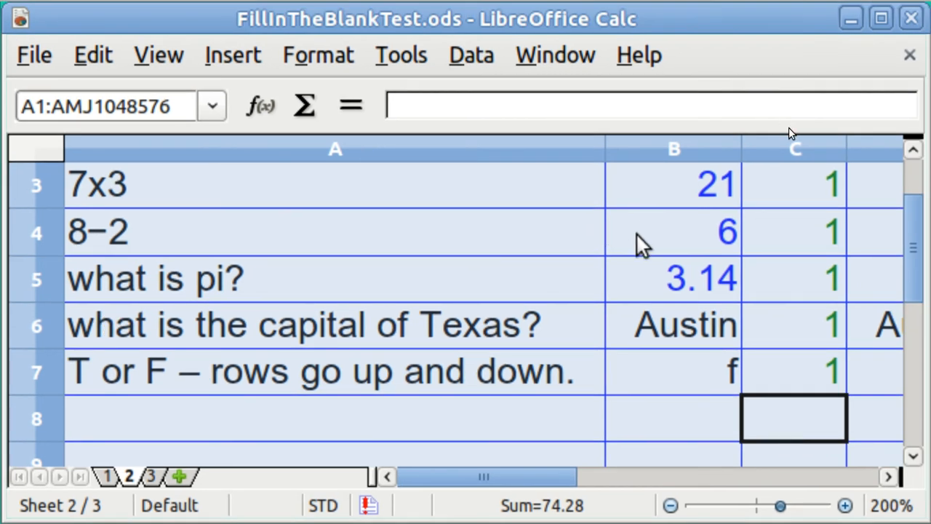
pyautogui.click(700, 476)
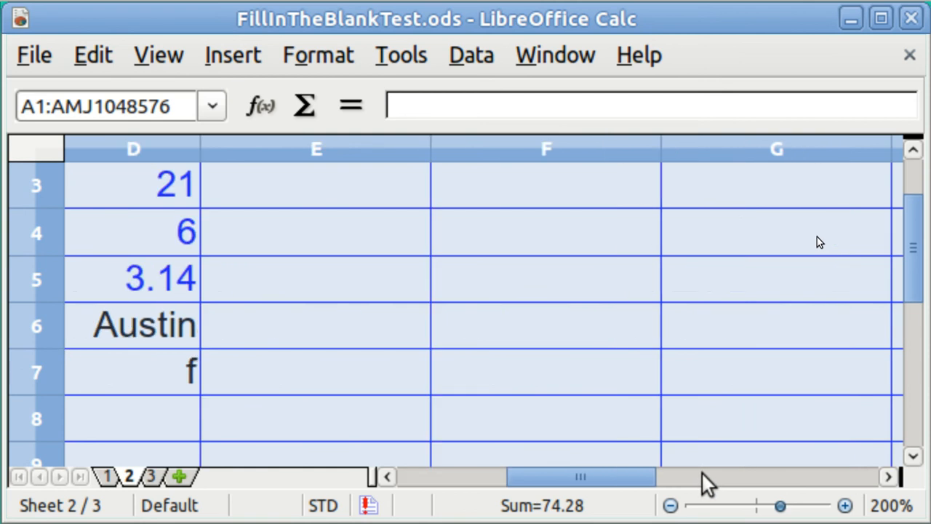
pyautogui.click(412, 478)
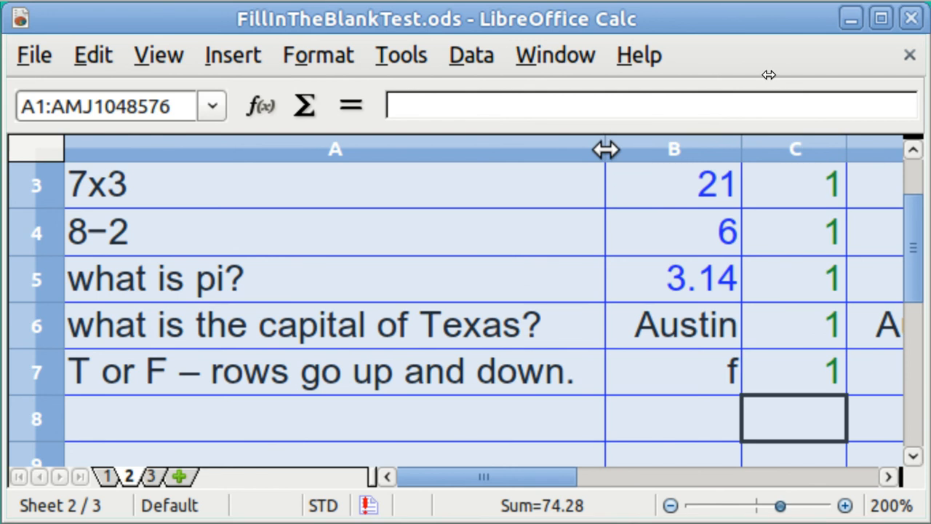
# Narrow all columns equally so A through D fit on screen, and turn on automatic text wrapping for column A.
pyautogui.moveTo(605, 149); pyautogui.dragTo(265, 172)
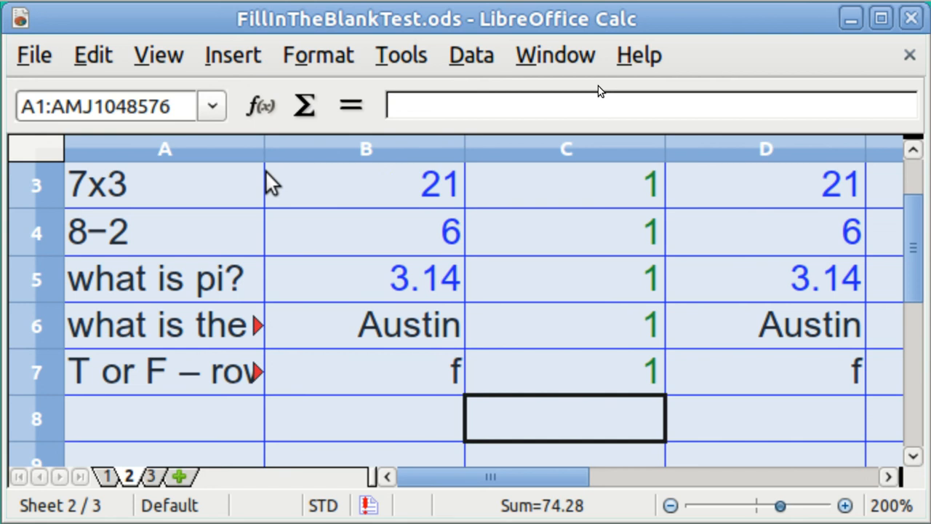
pyautogui.click(226, 156)
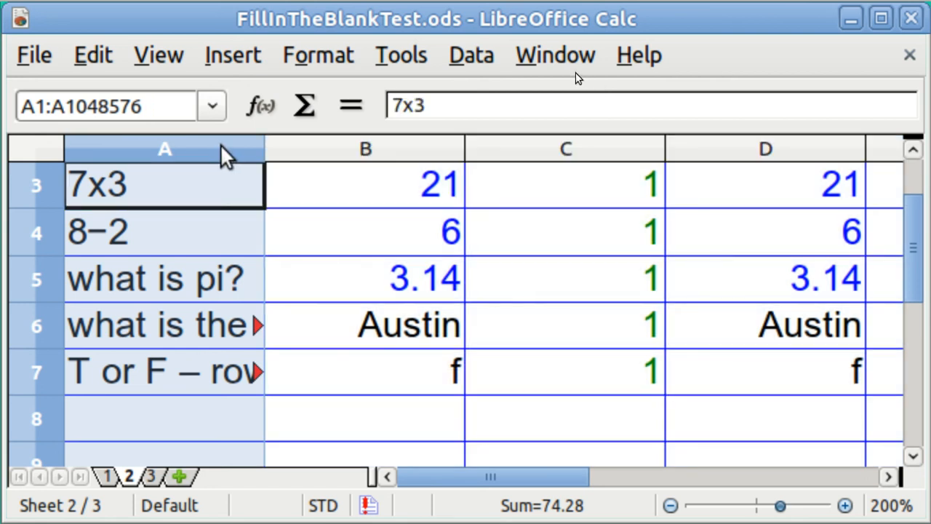
pyautogui.click(320, 58)
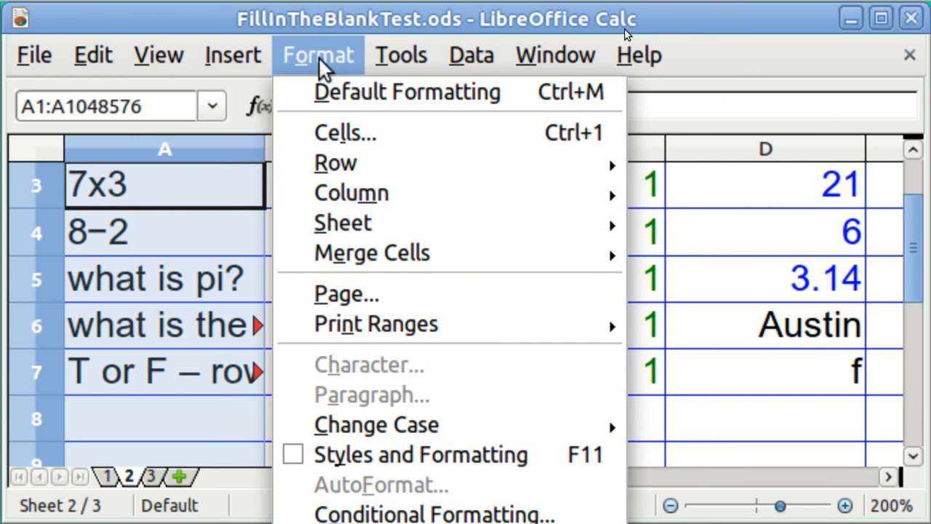
pyautogui.click(344, 133)
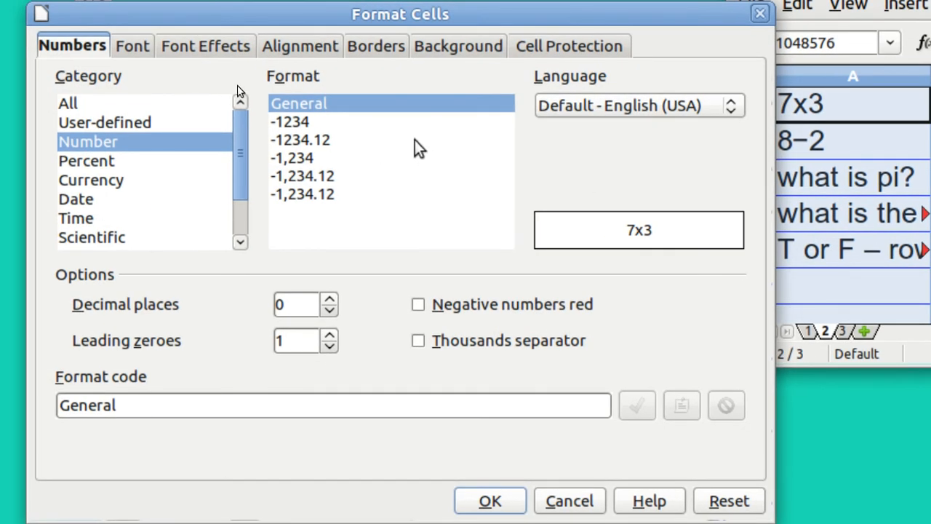
pyautogui.click(315, 48)
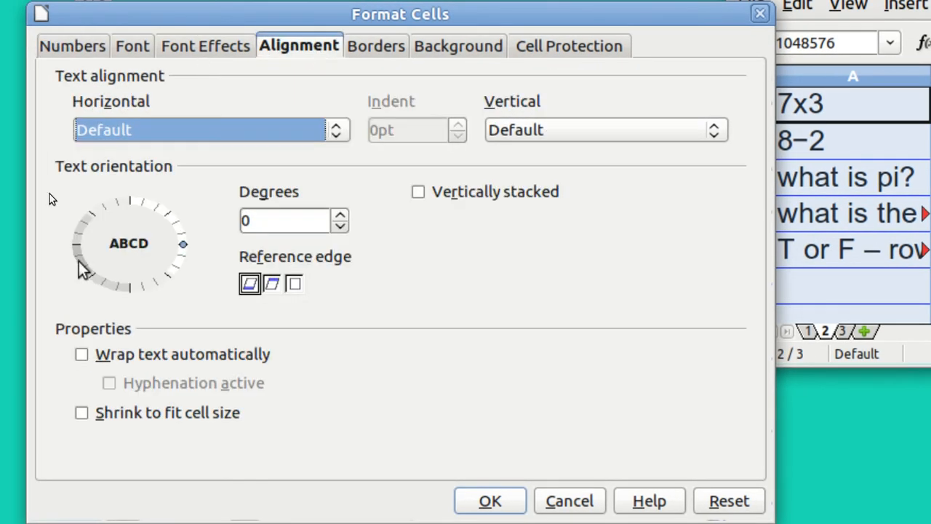
pyautogui.click(81, 354)
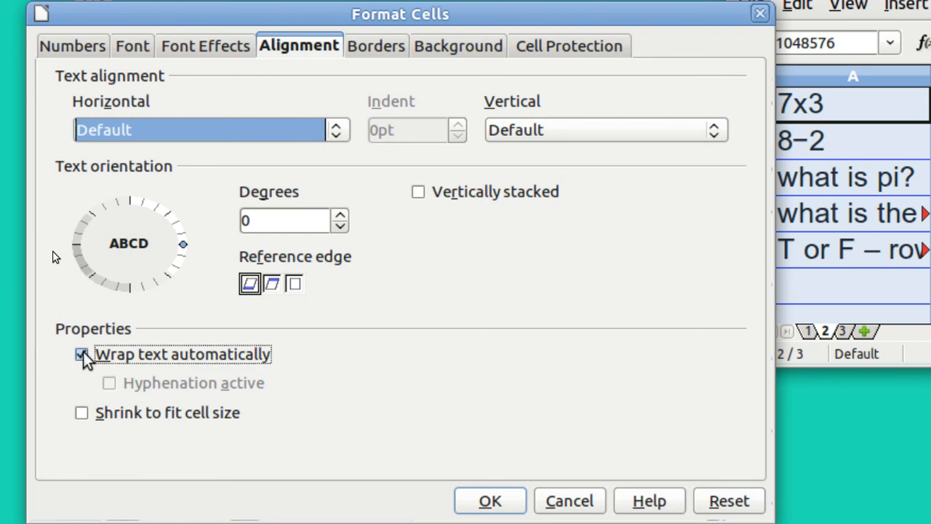
pyautogui.click(488, 501)
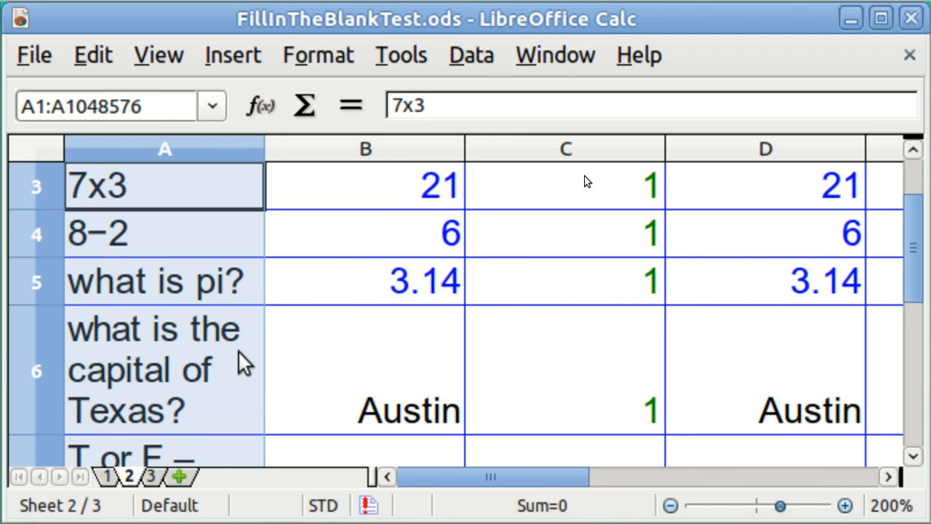
# Review the wrapped questions in column A down to row 7 and return to the header in A1.
pyautogui.press('Down')
pyautogui.press('Down')
pyautogui.press('Down')
pyautogui.press('Down')
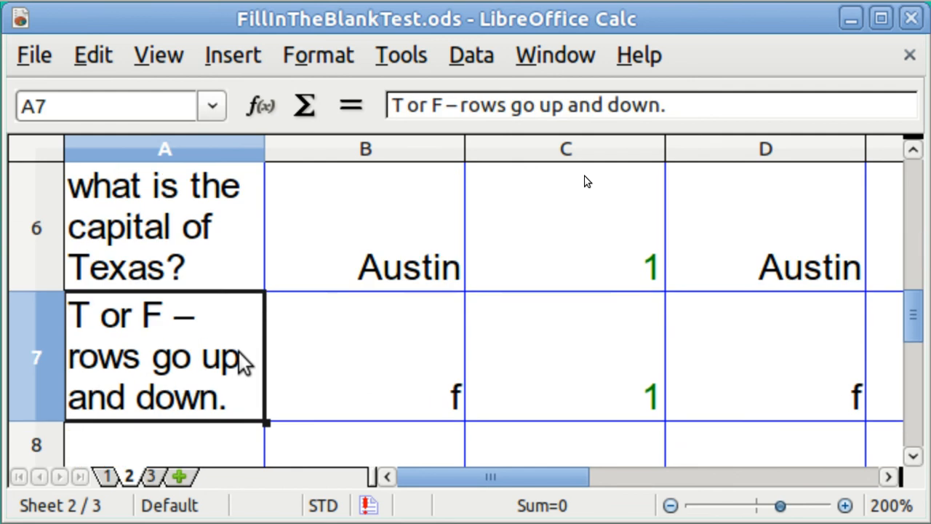
pyautogui.press('Down')
pyautogui.press('Up')
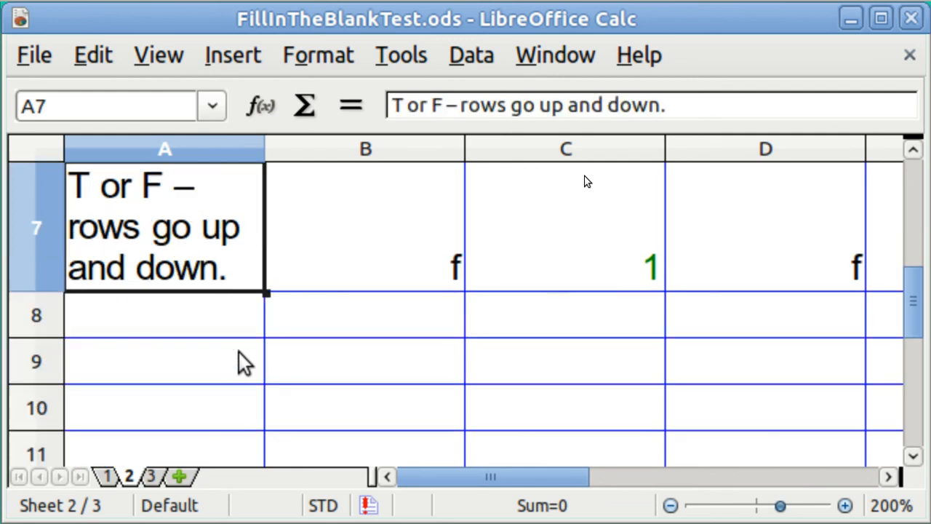
pyautogui.press('Up')
pyautogui.press('Up')
pyautogui.press('Up')
pyautogui.press('Up')
pyautogui.press('Up')
pyautogui.press('Up')
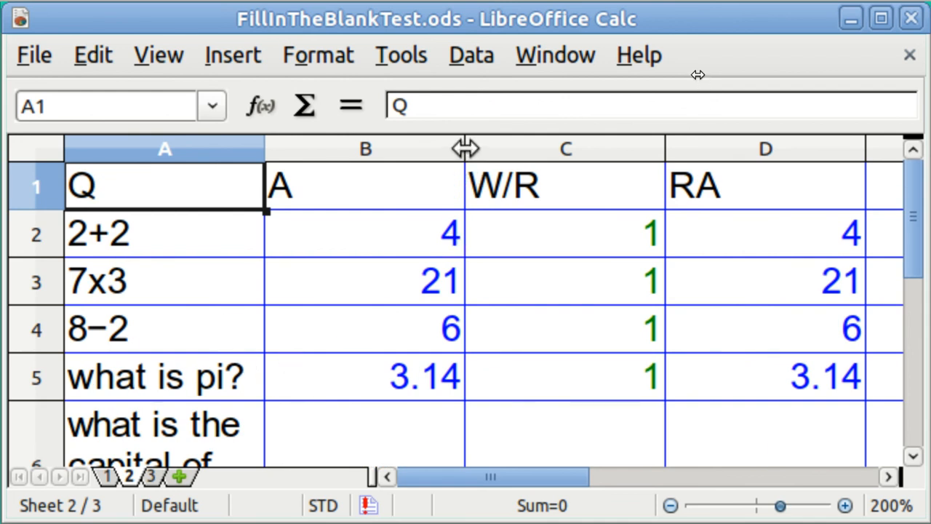
# Narrow columns B, C and D to about half the width of column A.
pyautogui.moveTo(466, 149); pyautogui.dragTo(364, 149)
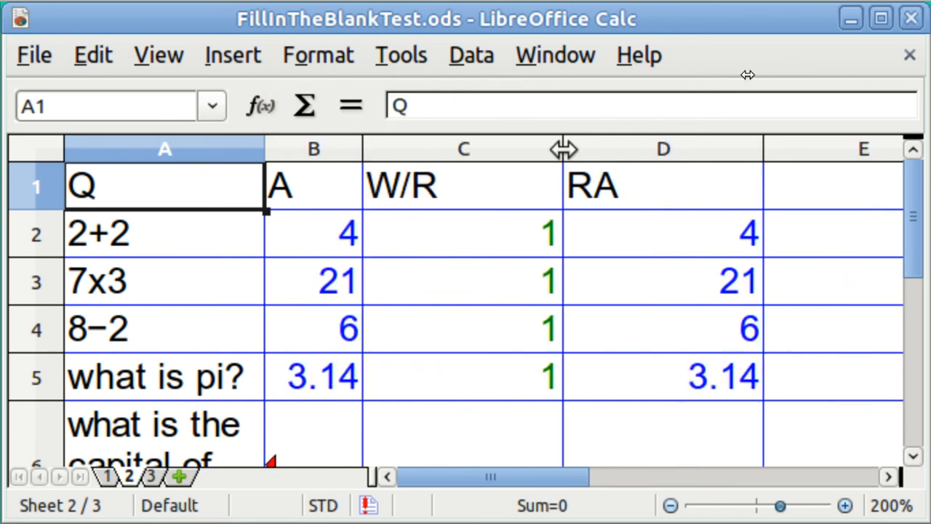
pyautogui.moveTo(562, 149); pyautogui.dragTo(462, 156)
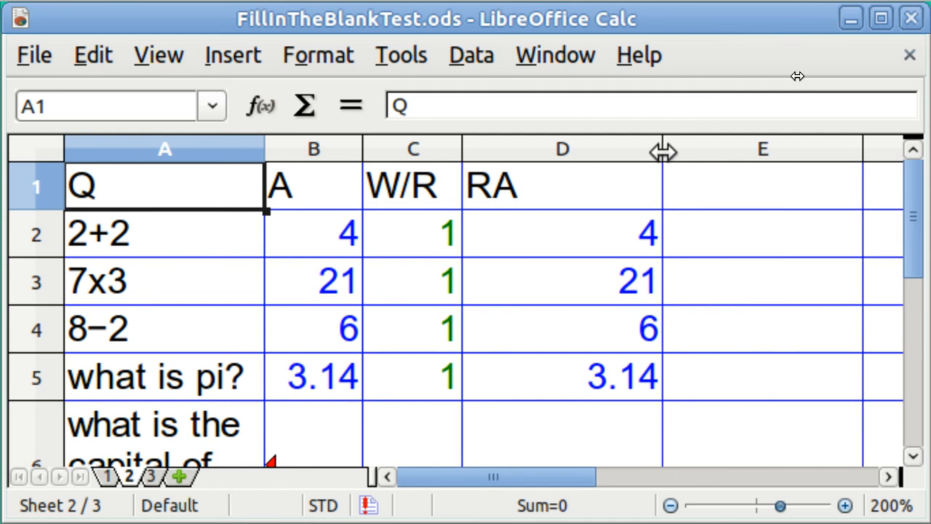
pyautogui.moveTo(663, 152); pyautogui.dragTo(564, 151)
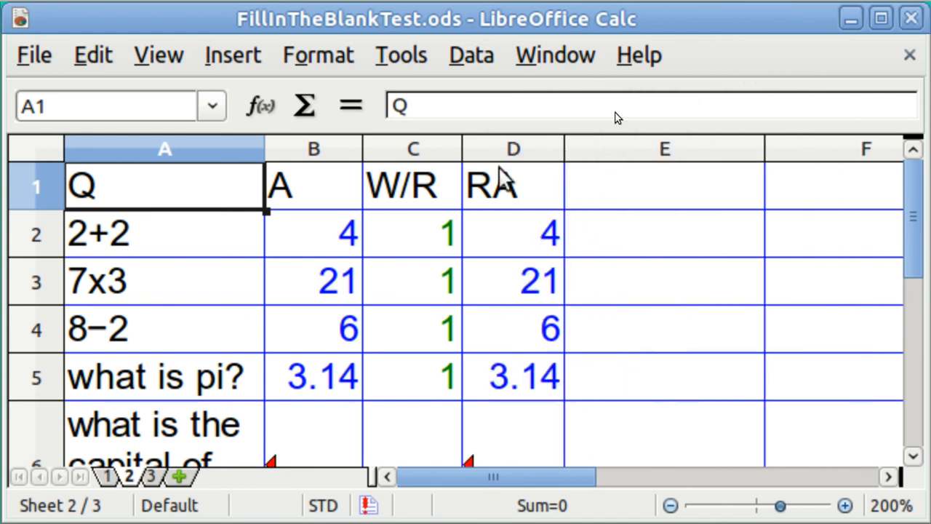
pyautogui.click(151, 242)
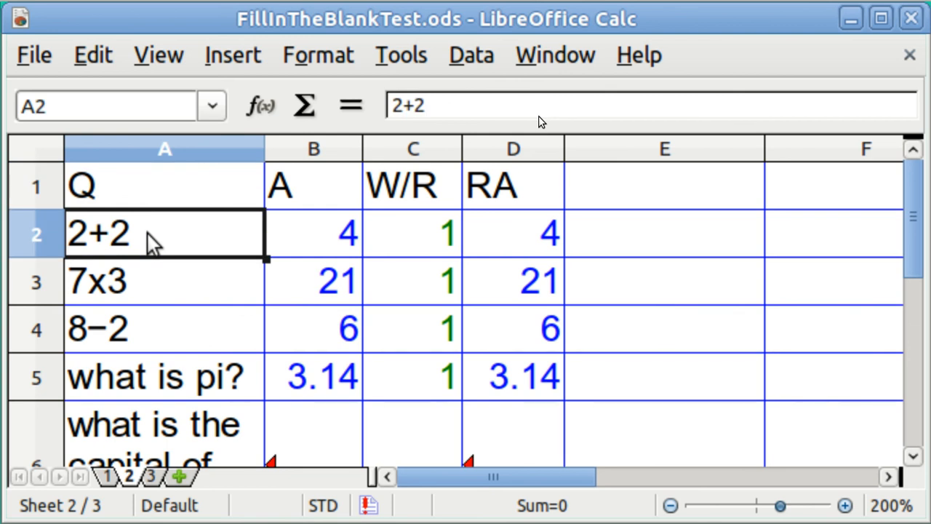
# Move down column A past the last question and check whether the header row stays in view.
pyautogui.press('Down')
pyautogui.press('Down')
pyautogui.press('Down')
pyautogui.press('Down')
pyautogui.press('Down')
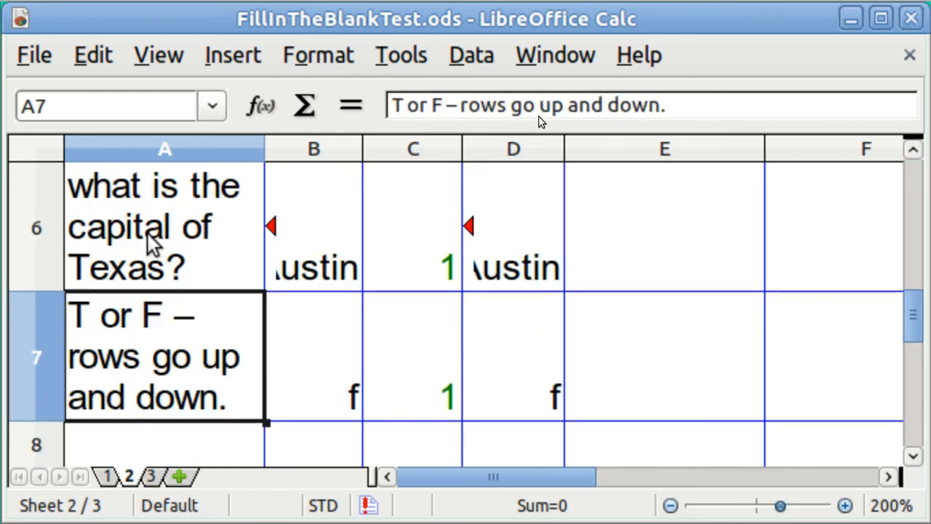
pyautogui.press('Down')
pyautogui.press('Down')
pyautogui.press('Up')
pyautogui.press('Up')
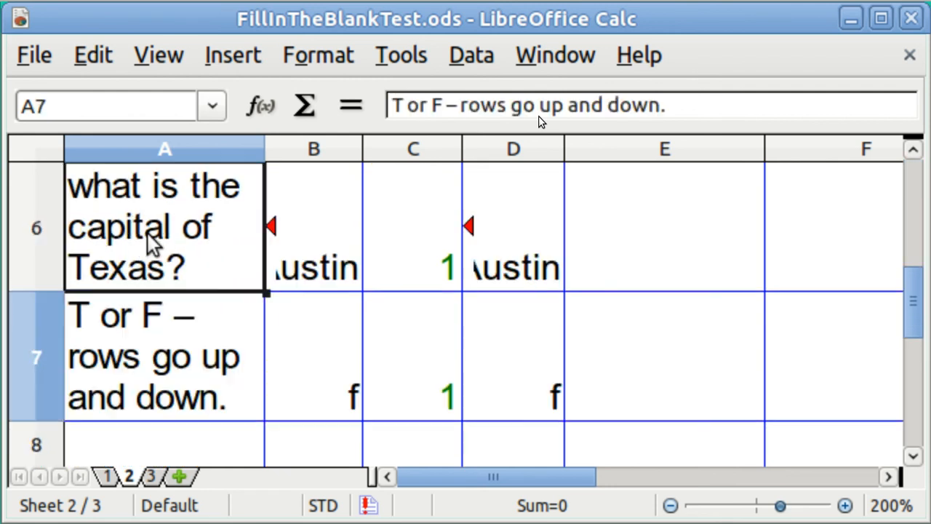
# Freeze the header row of sheet 2 above cell A2.
pyautogui.hotkey('ctrl', 'Home')
pyautogui.press('Down')
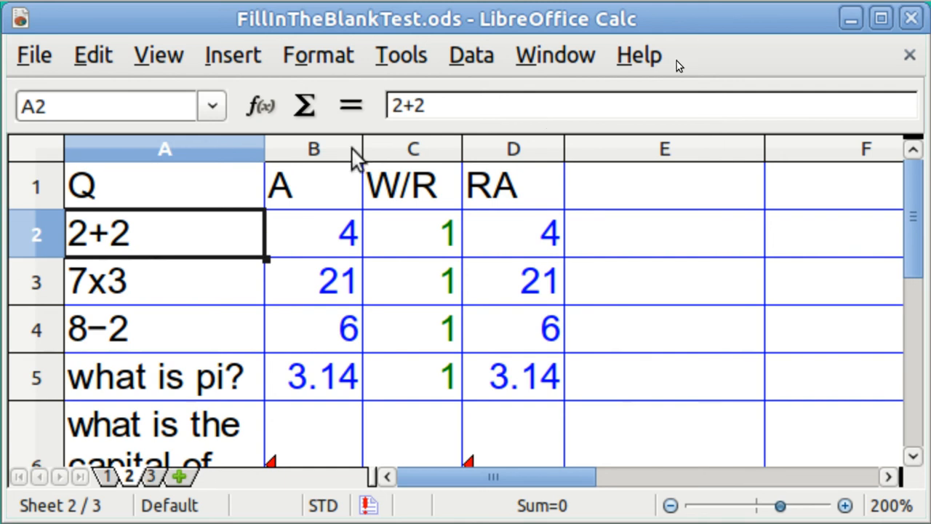
pyautogui.click(576, 59)
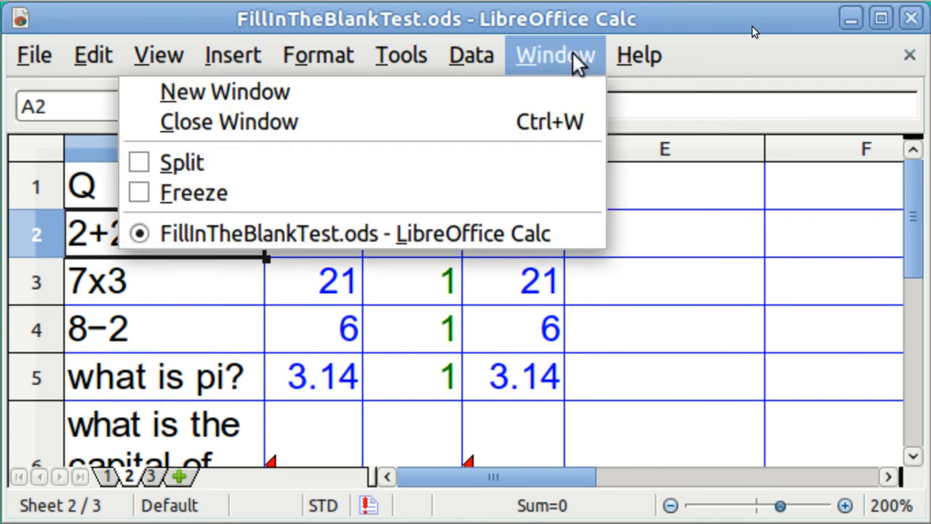
pyautogui.click(188, 194)
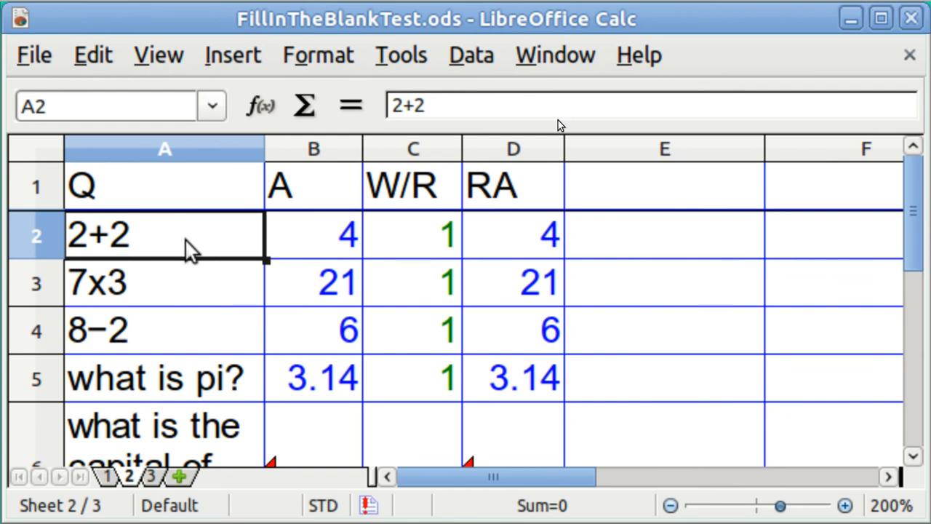
# Move down and up column A through the question rows to check the frozen header row.
pyautogui.press('Down')
pyautogui.press('Down')
pyautogui.press('Down')
pyautogui.press('Down')
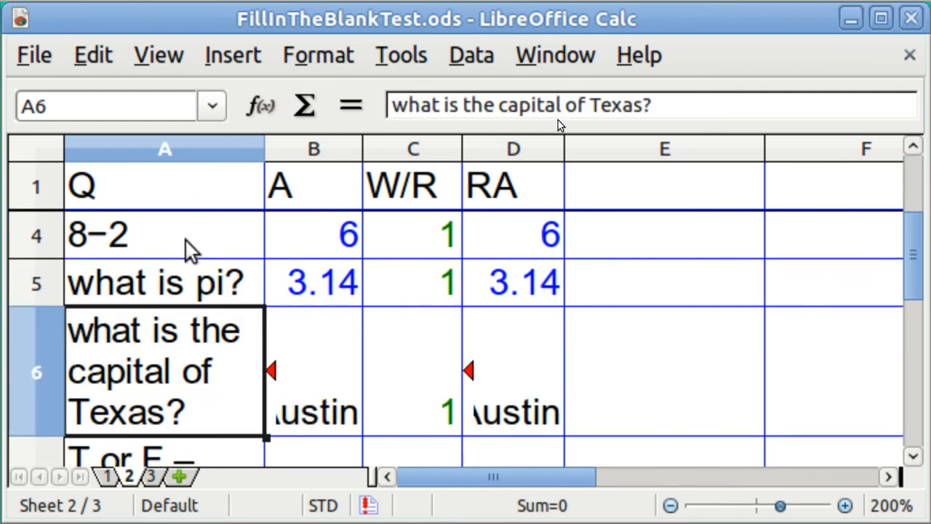
pyautogui.press('Down')
pyautogui.press('Down')
pyautogui.press('Down')
pyautogui.press('Down')
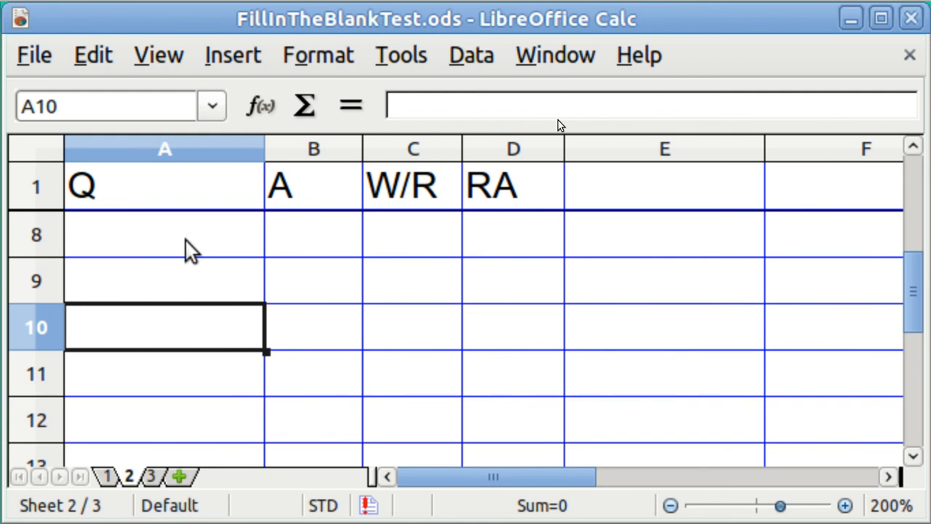
pyautogui.press('Up')
pyautogui.press('Up')
pyautogui.press('Up')
pyautogui.press('Up')
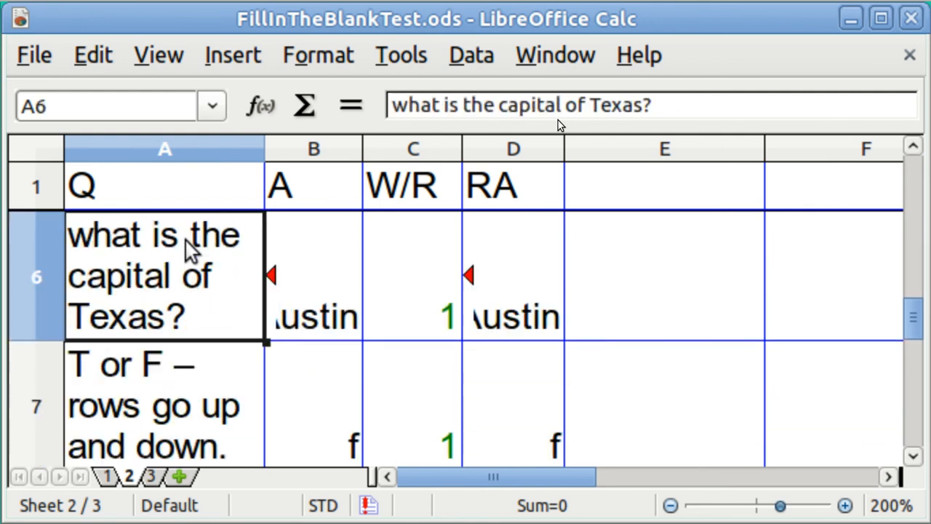
pyautogui.press('Up')
pyautogui.press('Up')
pyautogui.press('Up')
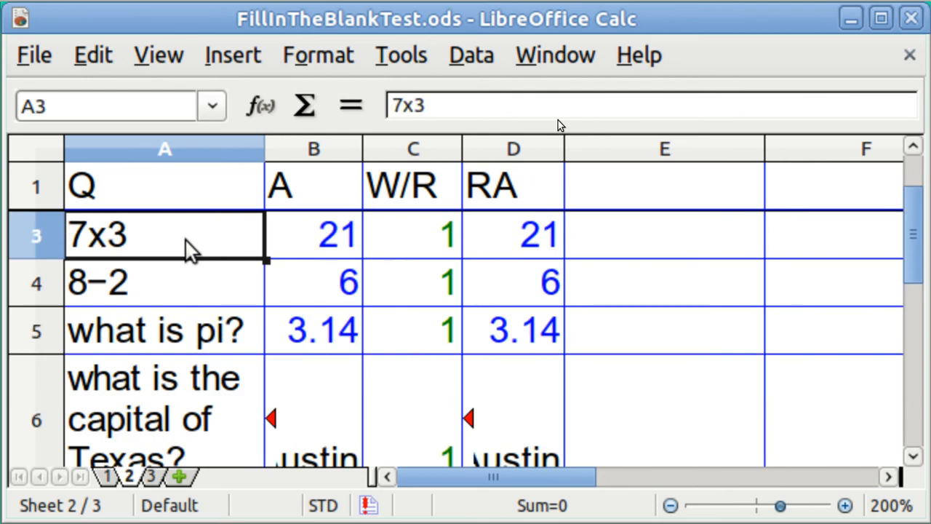
pyautogui.press('Up')
pyautogui.press('Up')
pyautogui.press('Down')
pyautogui.press('Down')
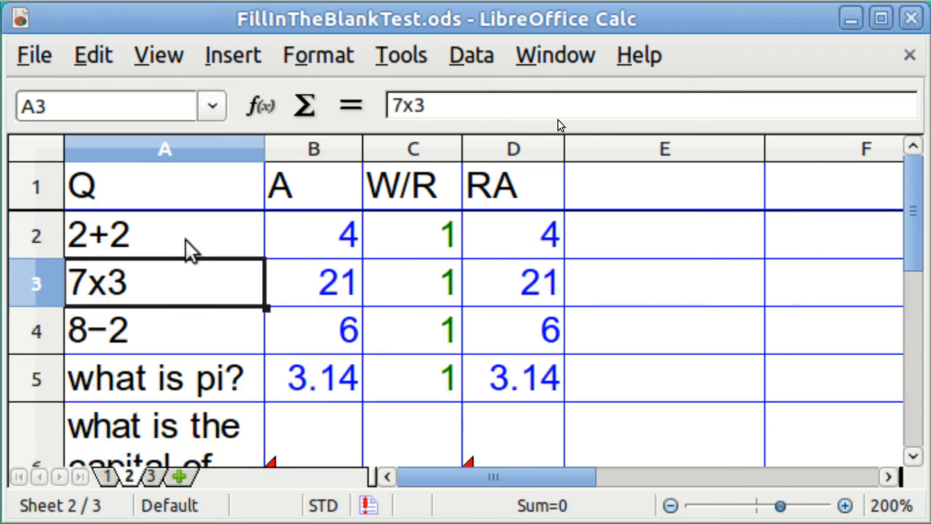
pyautogui.press('Down')
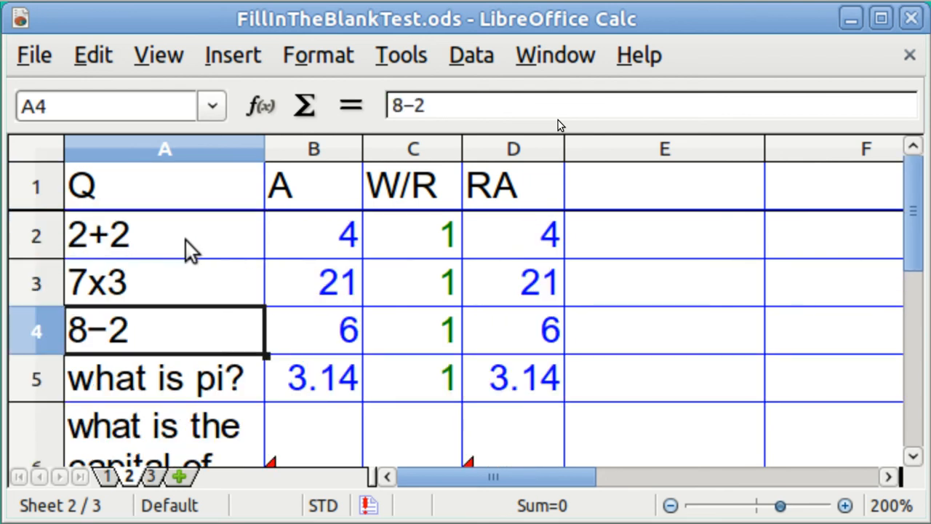
pyautogui.press('Down')
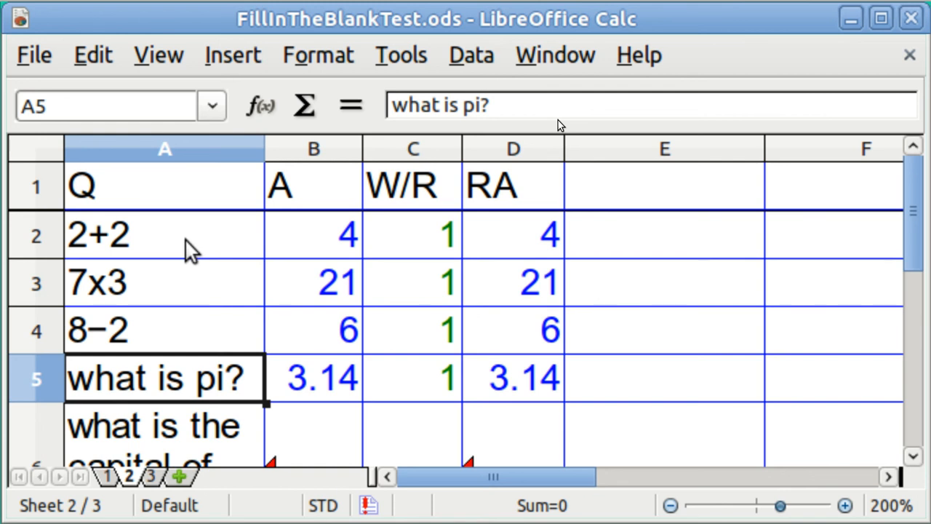
pyautogui.press('Down')
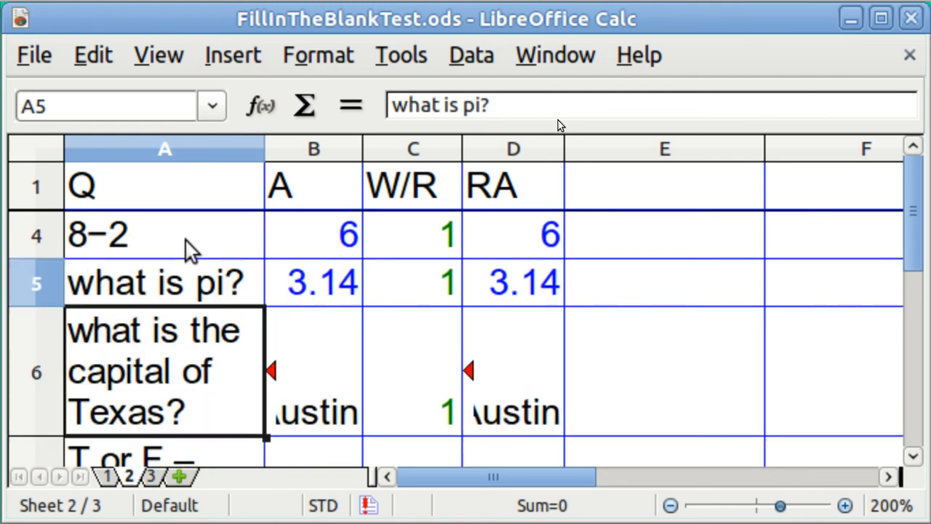
pyautogui.press('Down')
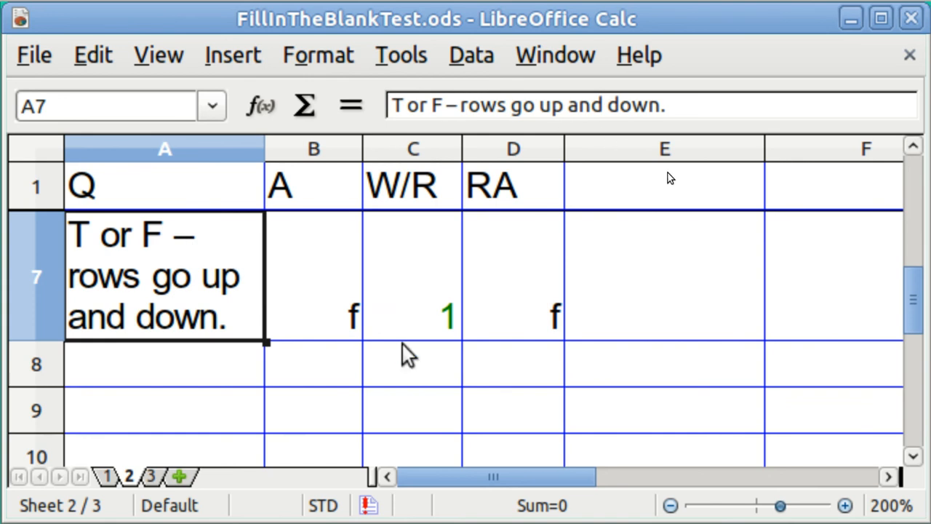
# Enter =SUM(C2:C7) in C8, below the W/R scores, to total the right answers.
pyautogui.click(412, 367)
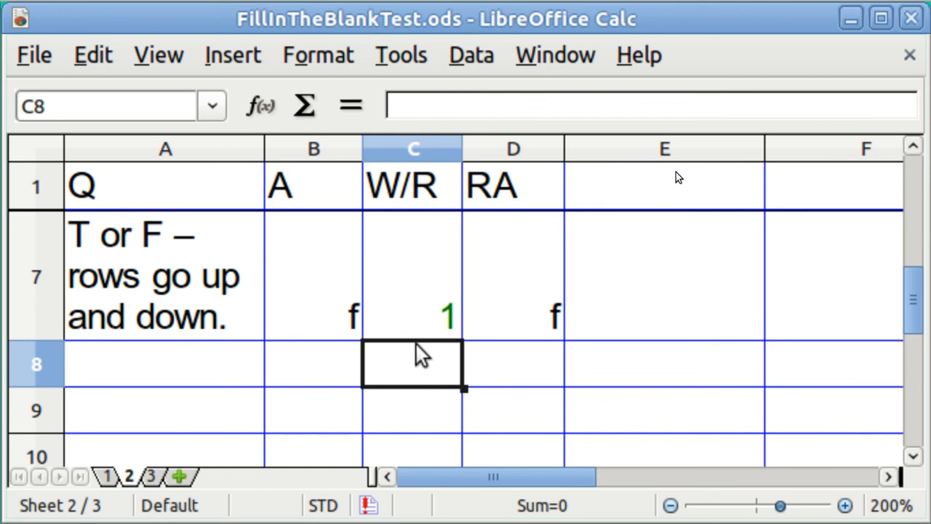
pyautogui.click(306, 110)
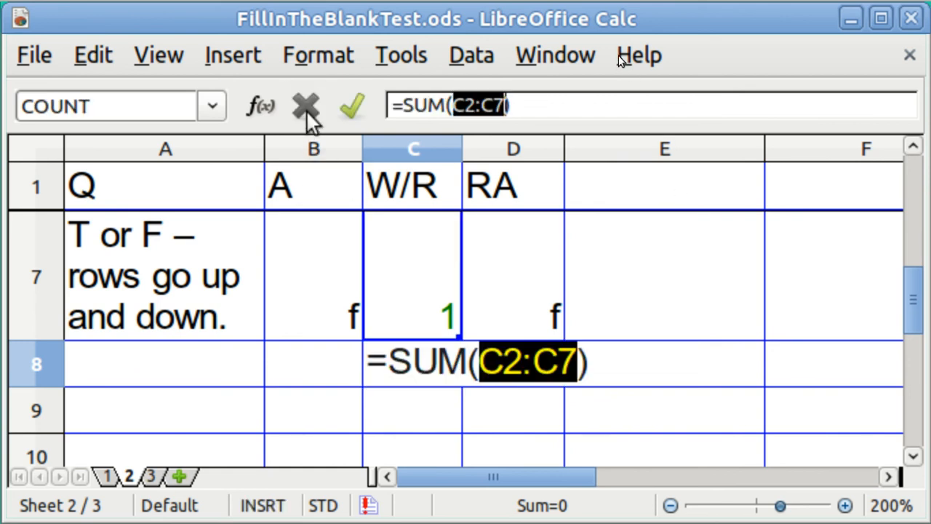
pyautogui.press('Return')
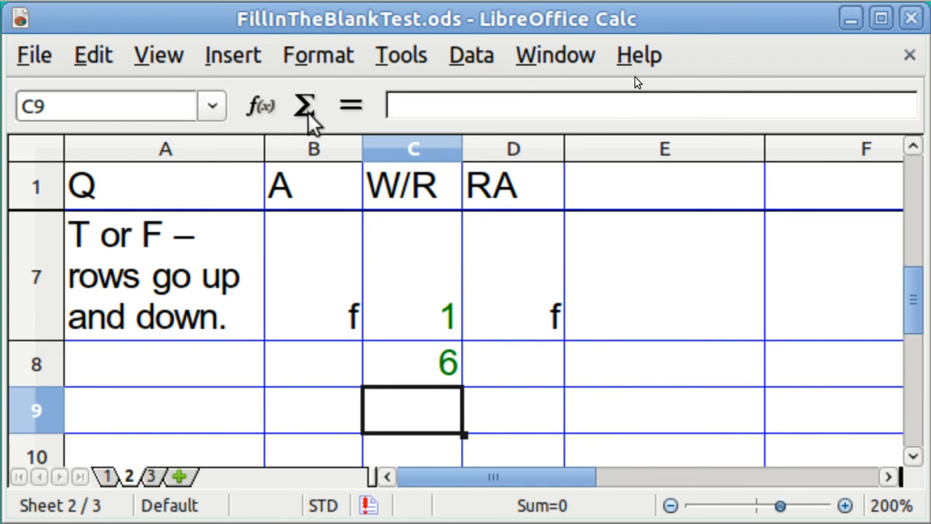
# Extend the formula in C8 to =SUM(C2:C7)/COUNT(C2:C7) so the score is divided by the number of questions.
pyautogui.click(422, 368)
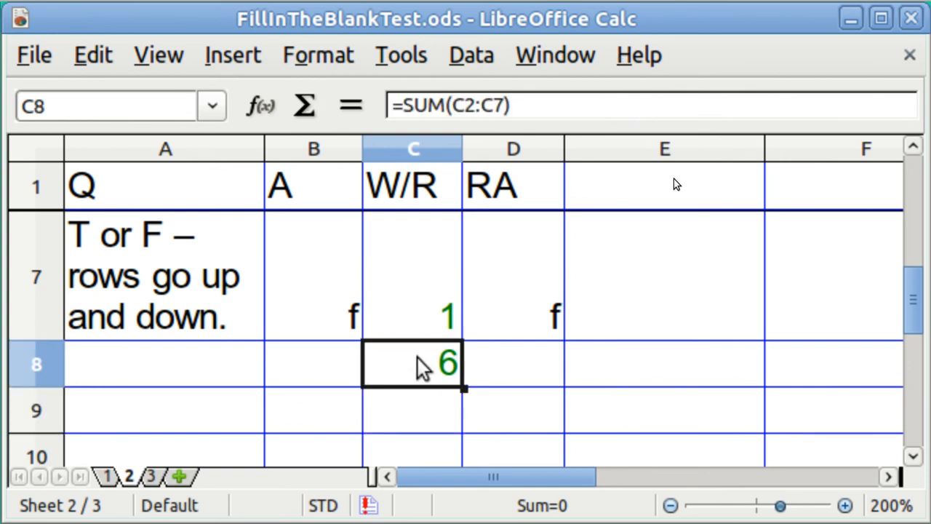
pyautogui.press('F2')
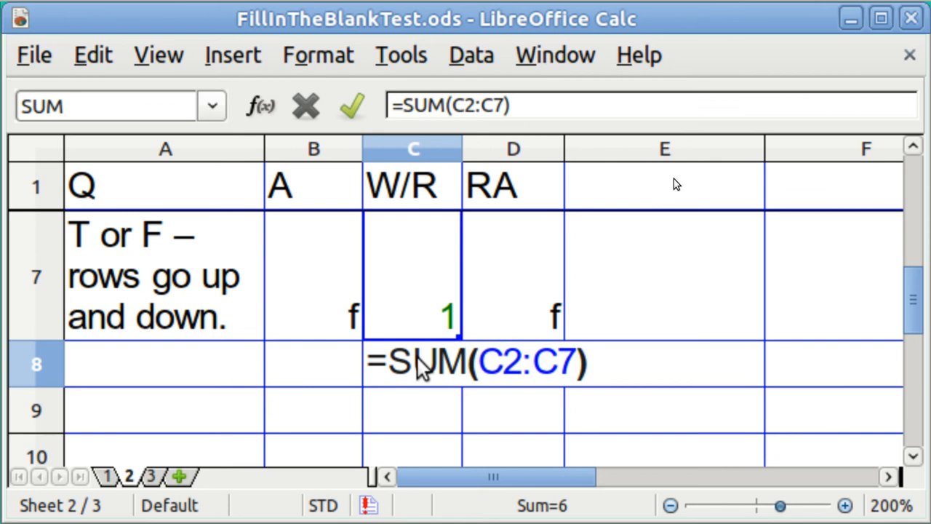
pyautogui.write('/')
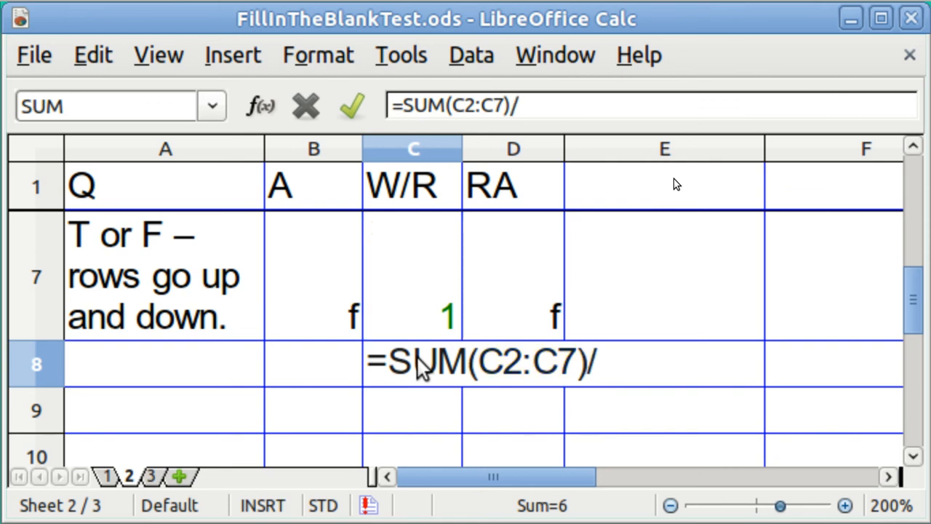
pyautogui.write('count(')
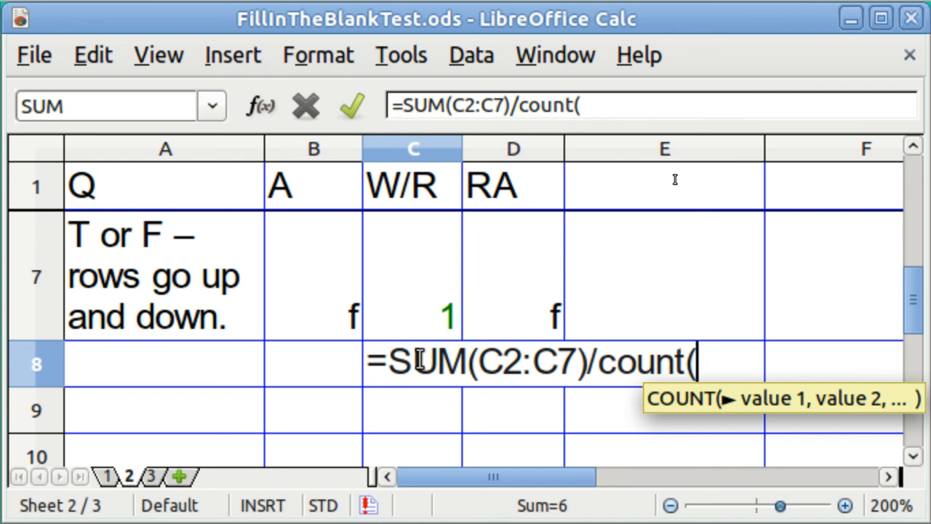
pyautogui.write('c2')
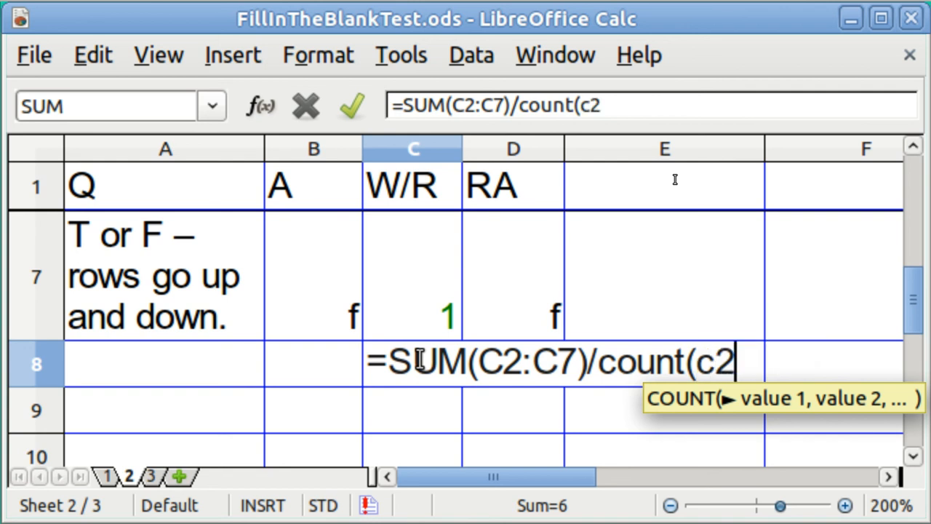
pyautogui.write(':c7')
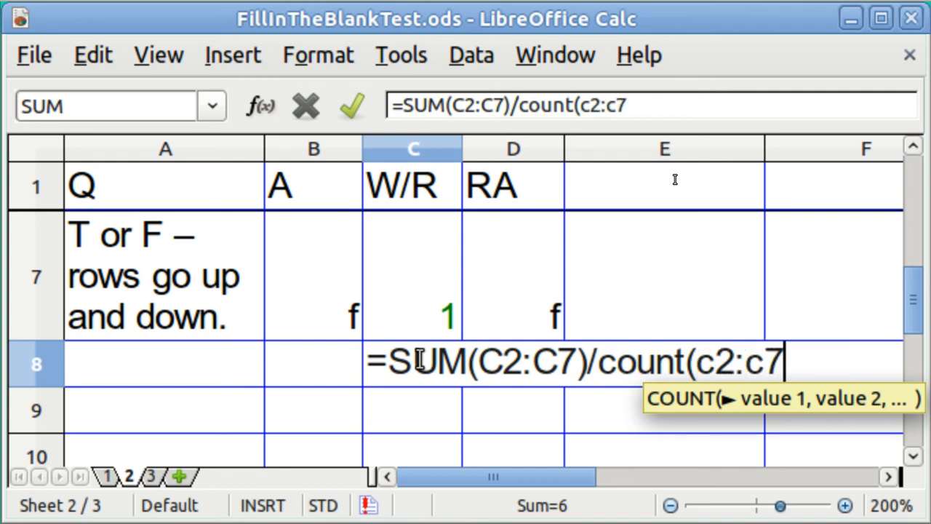
pyautogui.write(')')
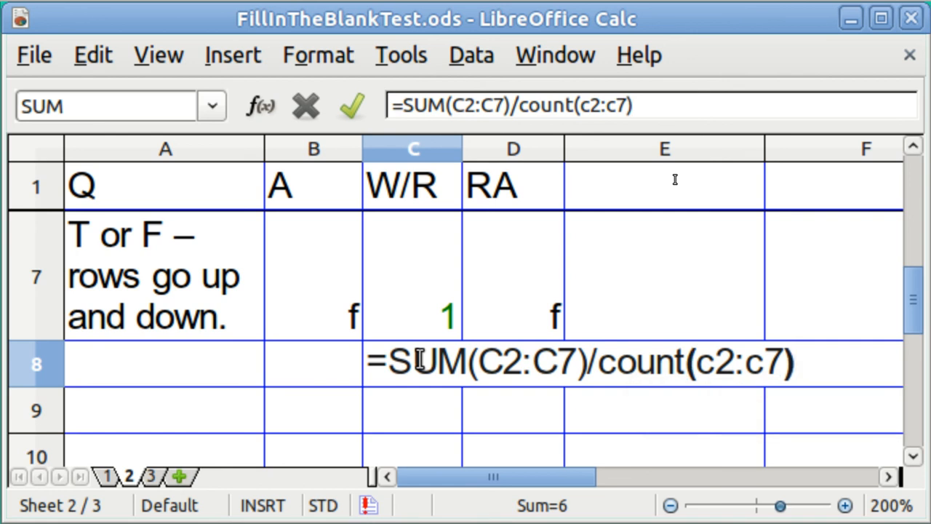
pyautogui.press('Return')
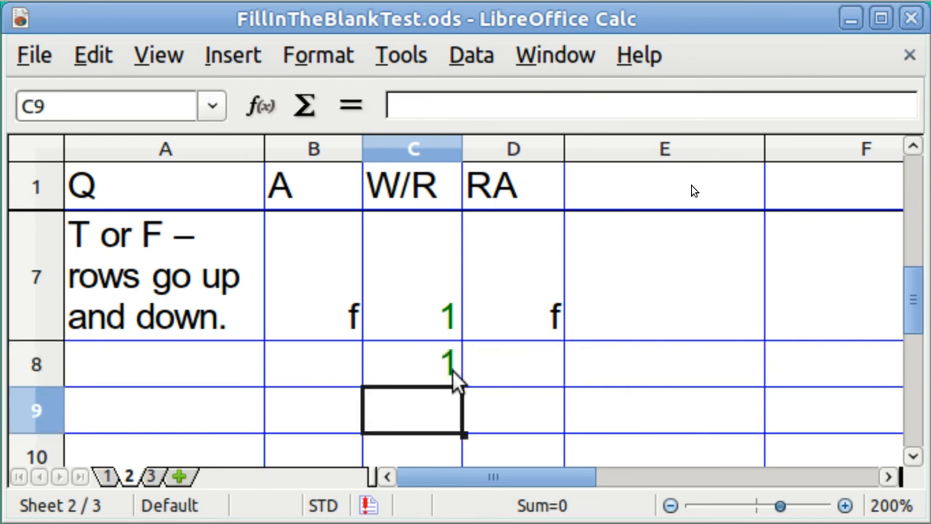
# Format C8 as a percentage with two decimal places and widen column C to about the width of column A.
pyautogui.click(452, 368)
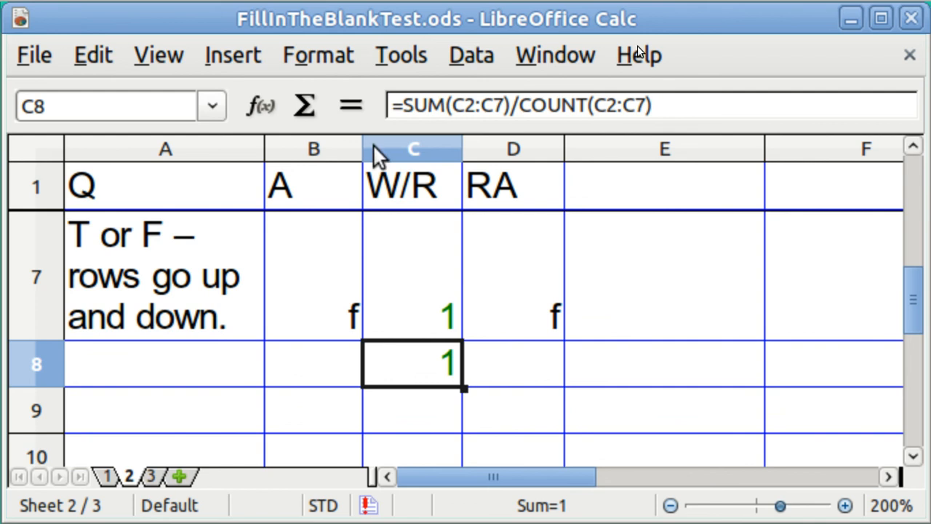
pyautogui.click(324, 62)
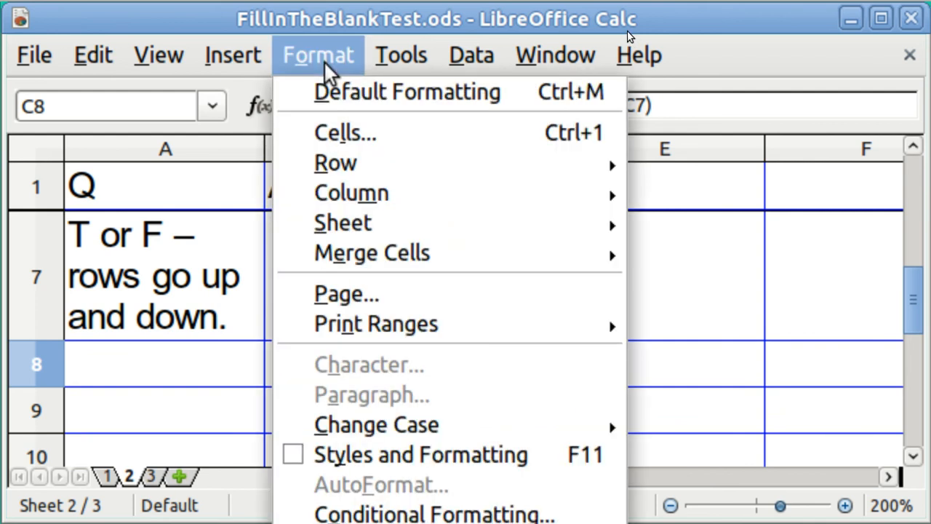
pyautogui.click(343, 131)
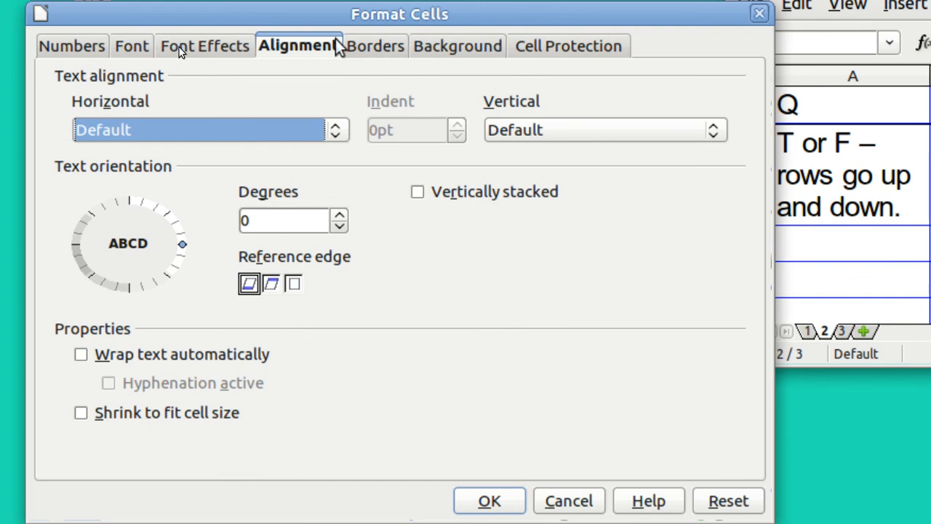
pyautogui.click(91, 48)
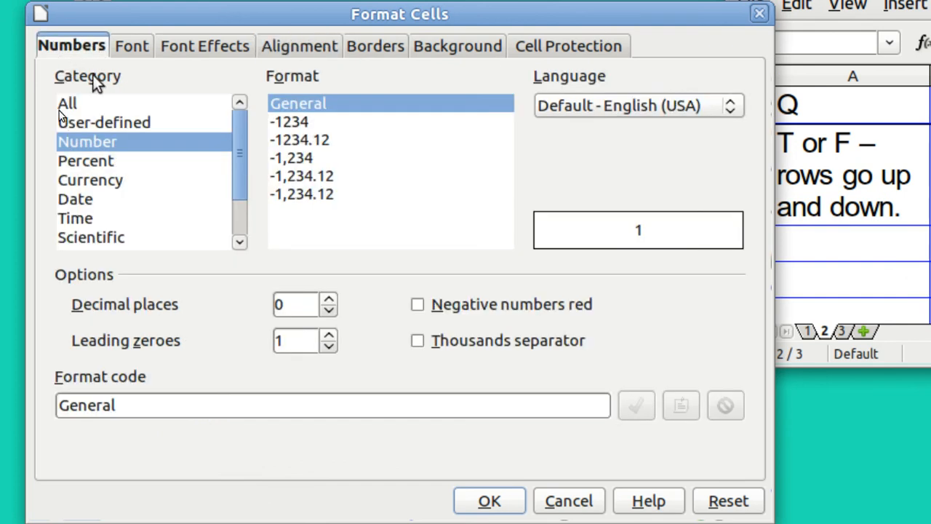
pyautogui.click(97, 161)
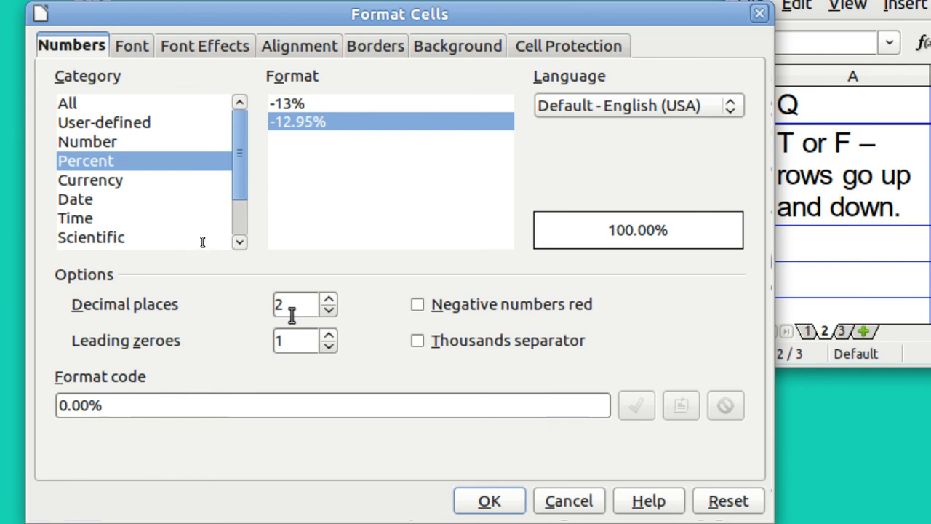
pyautogui.click(486, 496)
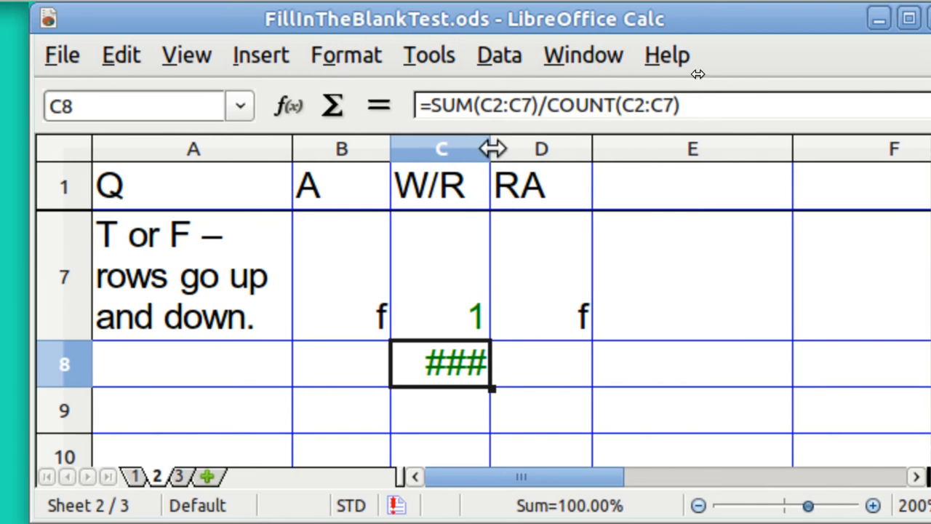
pyautogui.moveTo(493, 149); pyautogui.dragTo(592, 158)
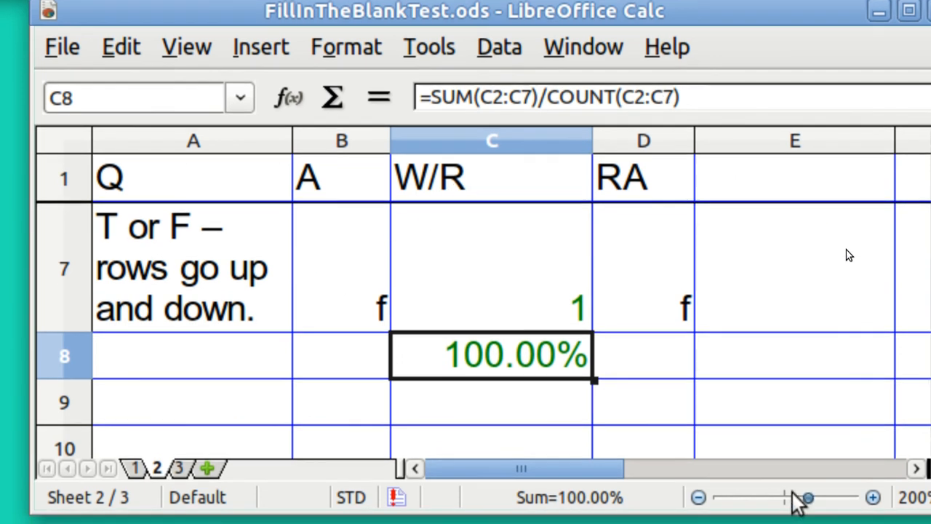
# Zoom sheet 2 out to 133% and review column C from the score in C8 up to the W/R header.
pyautogui.click(797, 500)
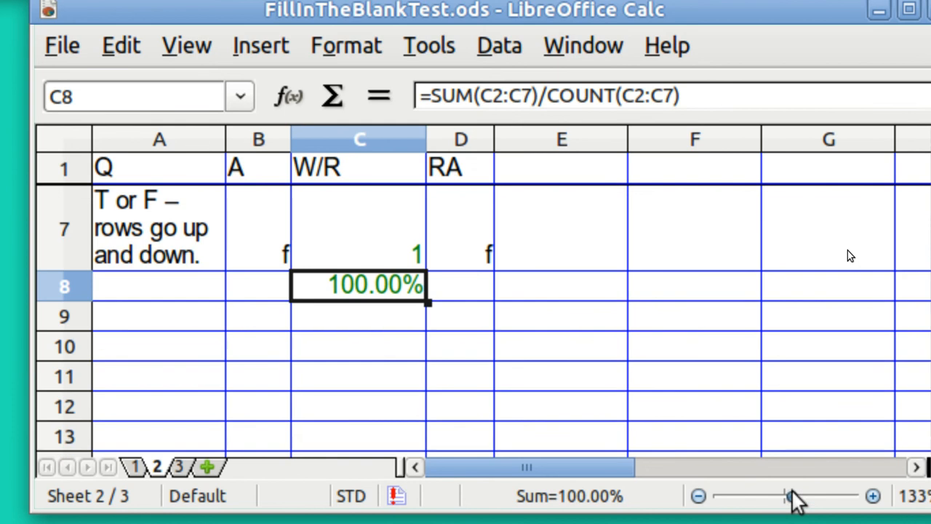
pyautogui.press('Up')
pyautogui.press('Up')
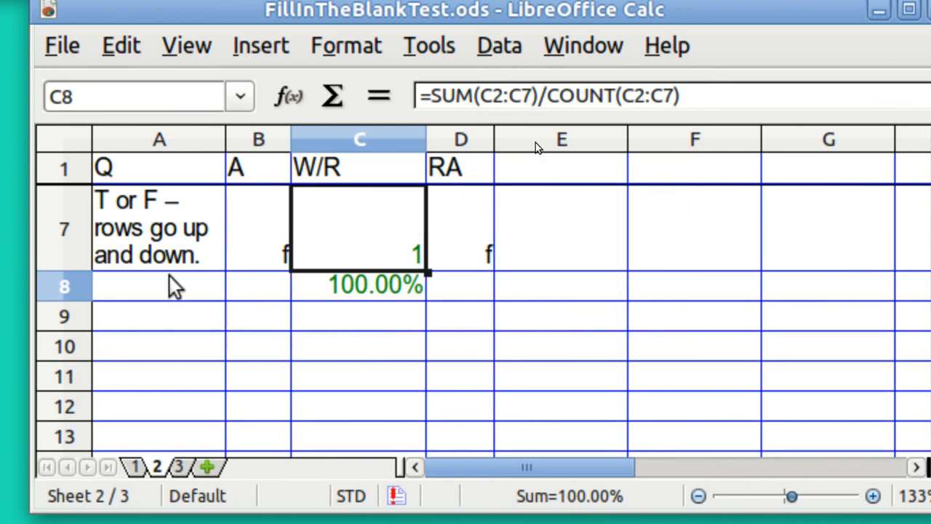
pyautogui.press('Up')
pyautogui.press('Up')
pyautogui.press('Up')
pyautogui.press('Up')
pyautogui.press('Up')
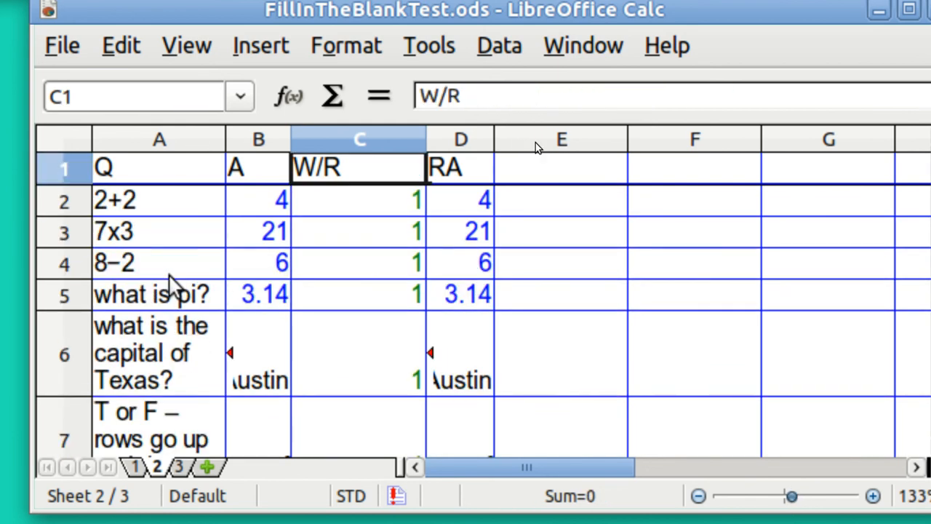
# Test the grading with wrong answers by entering 3 in B2 and 5 in B4.
pyautogui.press('Down')
pyautogui.press('Left')
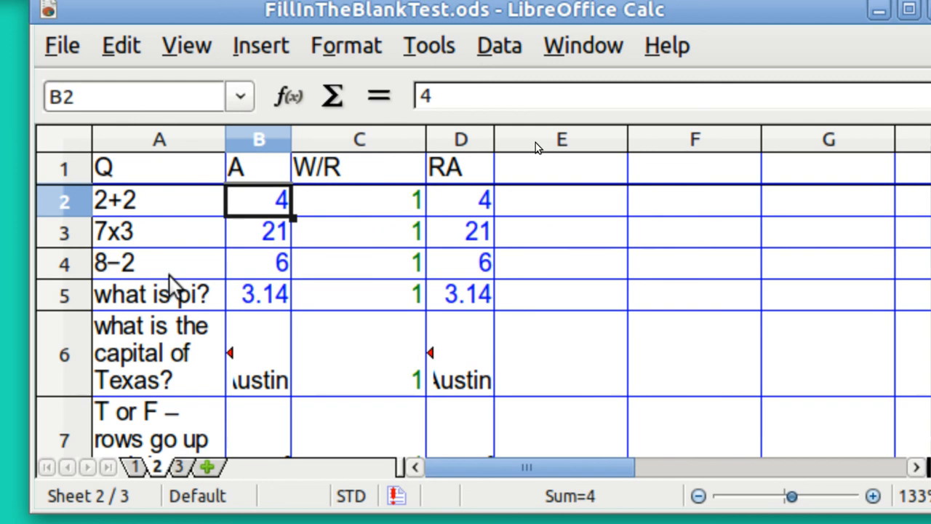
pyautogui.write('3')
pyautogui.press('Return')
pyautogui.press('Down')
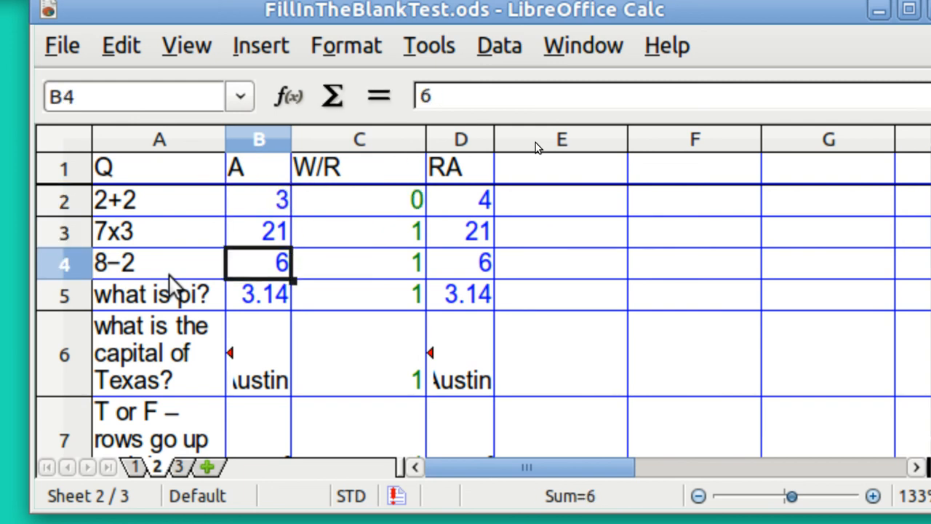
pyautogui.write('5')
pyautogui.press('Return')
# Enter f in B7 as the answer to the true-or-false question and check the percentage score in C8.
pyautogui.press('Down')
pyautogui.press('Down')
pyautogui.write('f')
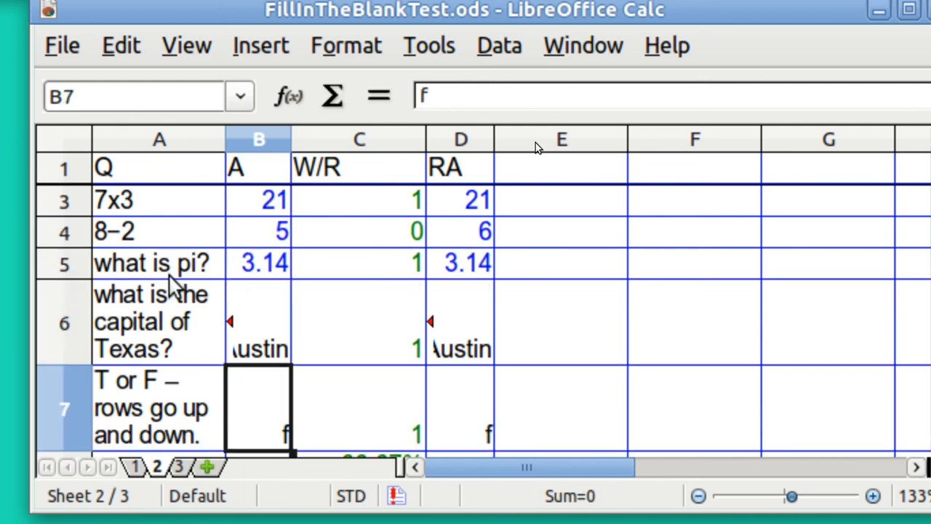
pyautogui.press('Return')
pyautogui.press('Down')
pyautogui.press('Up')
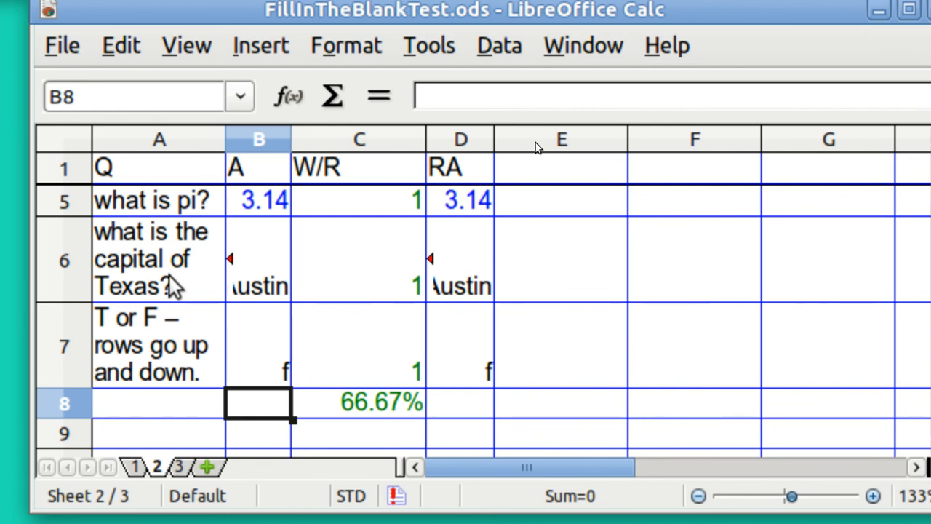
# Return to the answer column's header in B1 and save the workbook, leaving the true-or-false question in A7 selected.
pyautogui.press('Up')
pyautogui.press('Up')
pyautogui.press('Up')
pyautogui.press('Up')
pyautogui.press('Up')
pyautogui.press('Up')
pyautogui.press('Up')
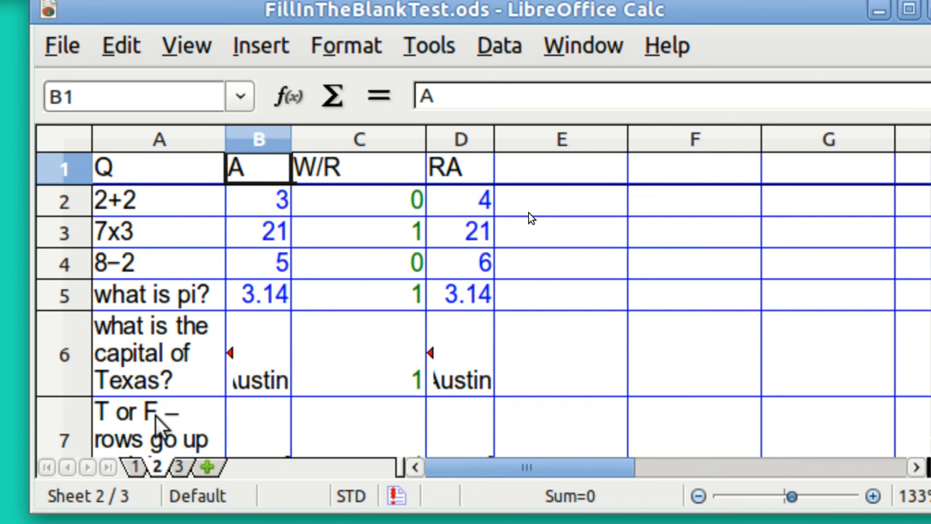
pyautogui.hotkey('ctrl', 's')
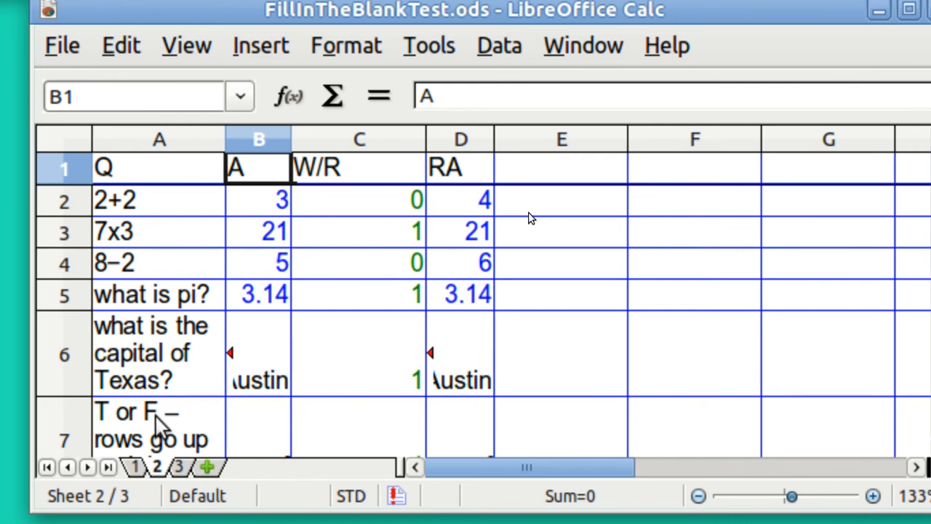
pyautogui.click(155, 419)
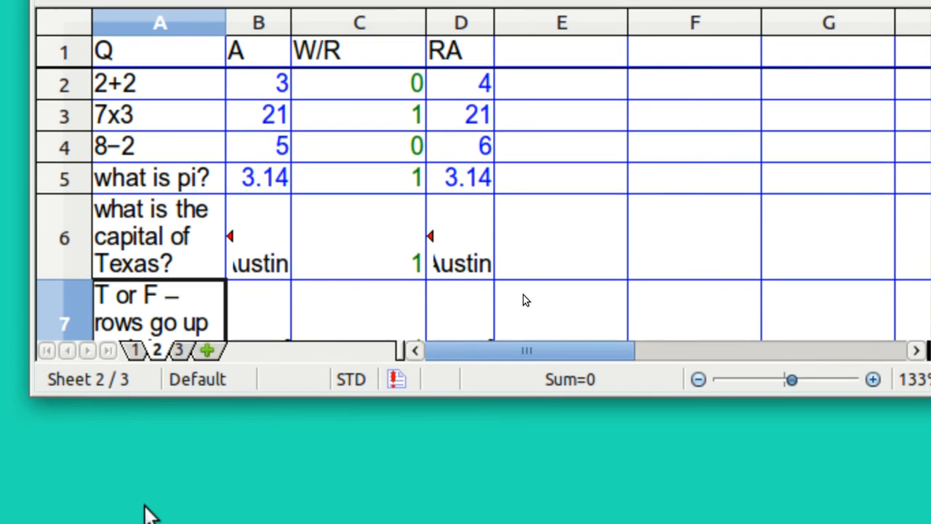